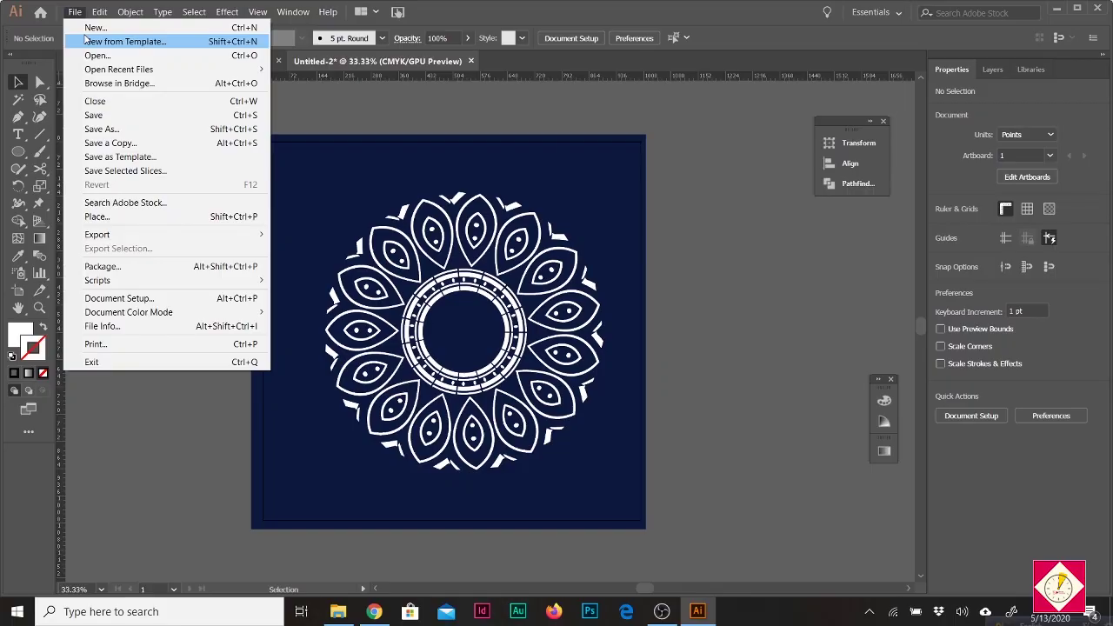
Create a new blank document with the 1000 × 1000 pt preset
{"action": "key", "text": "Escape"}
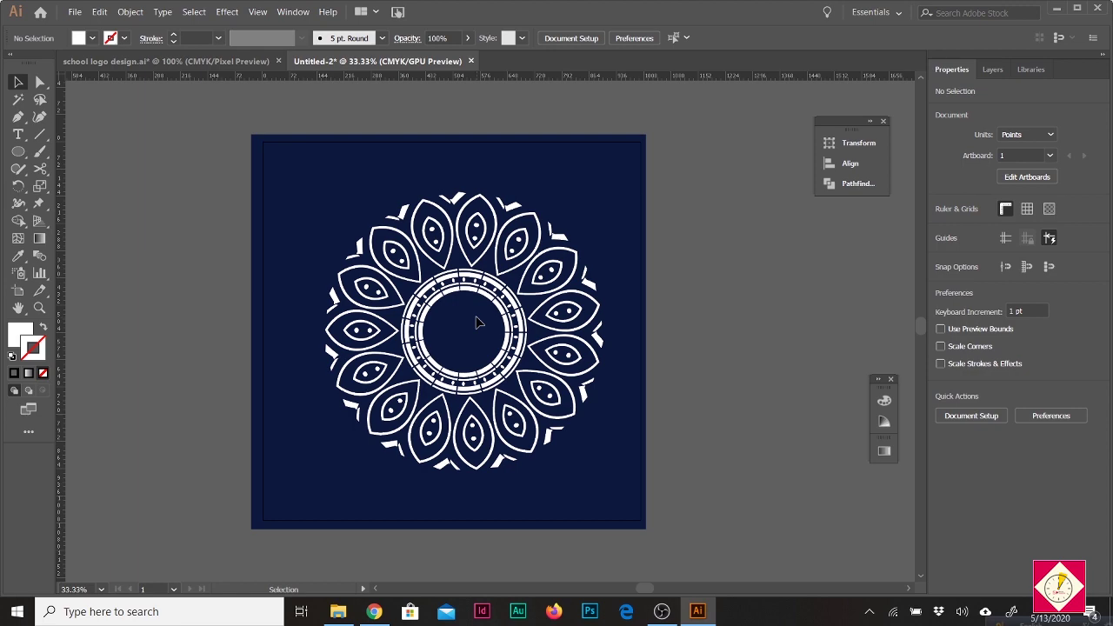
{"action": "key", "text": "ctrl+n"}
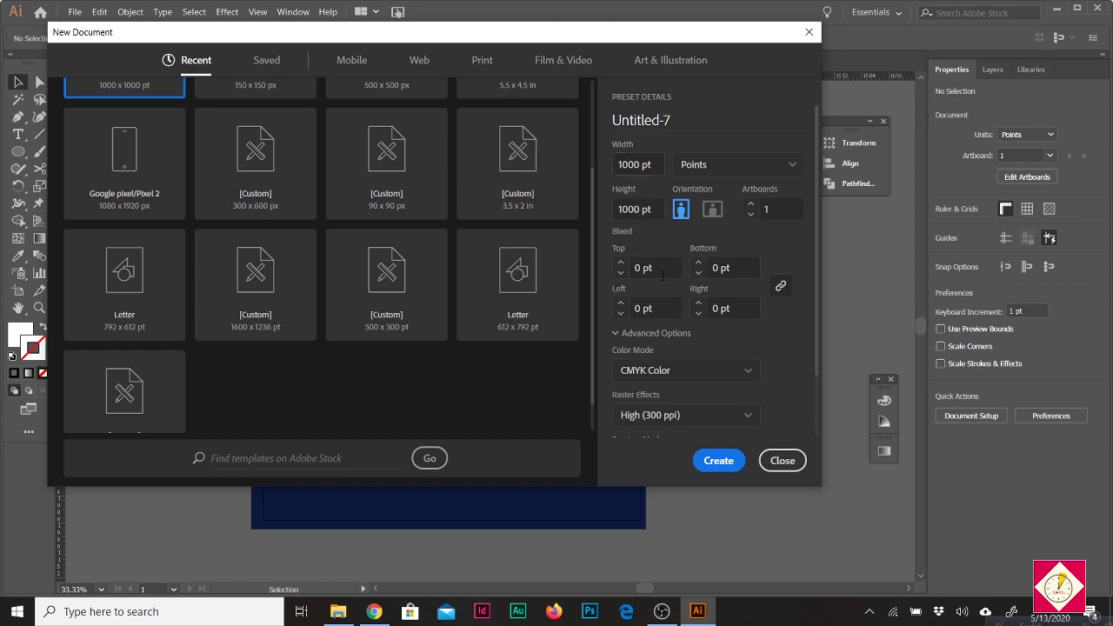
{"action": "left_click", "coordinate": [718, 461]}
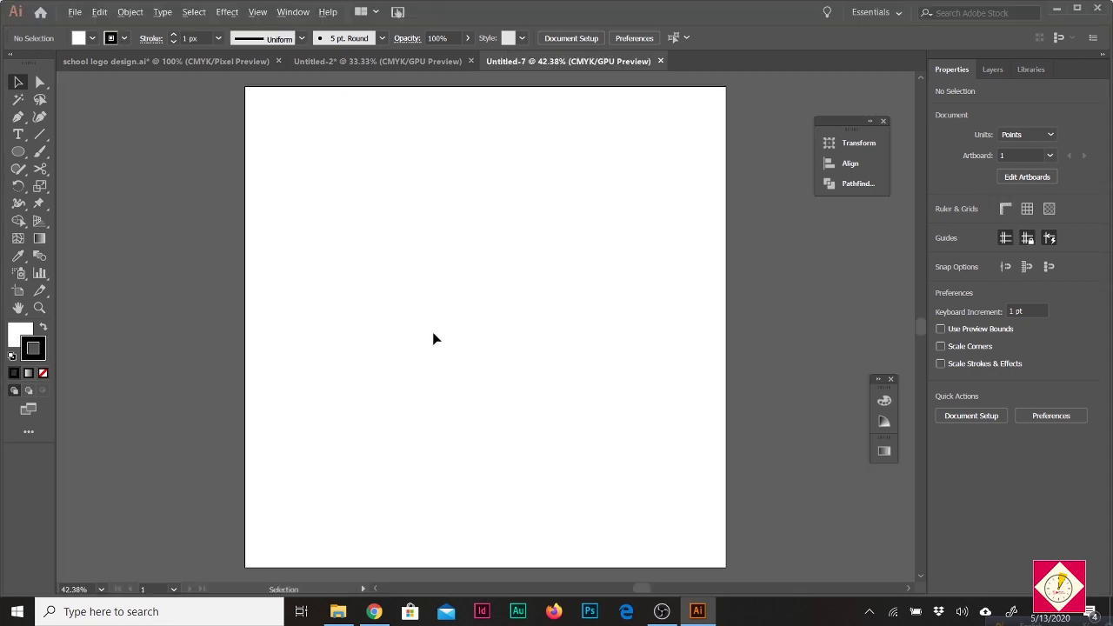
Draw a circle left of the artboard centre with the Ellipse Tool
{"action": "scroll", "coordinate": [434, 338], "scroll_direction": "up", "scroll_amount": 1}
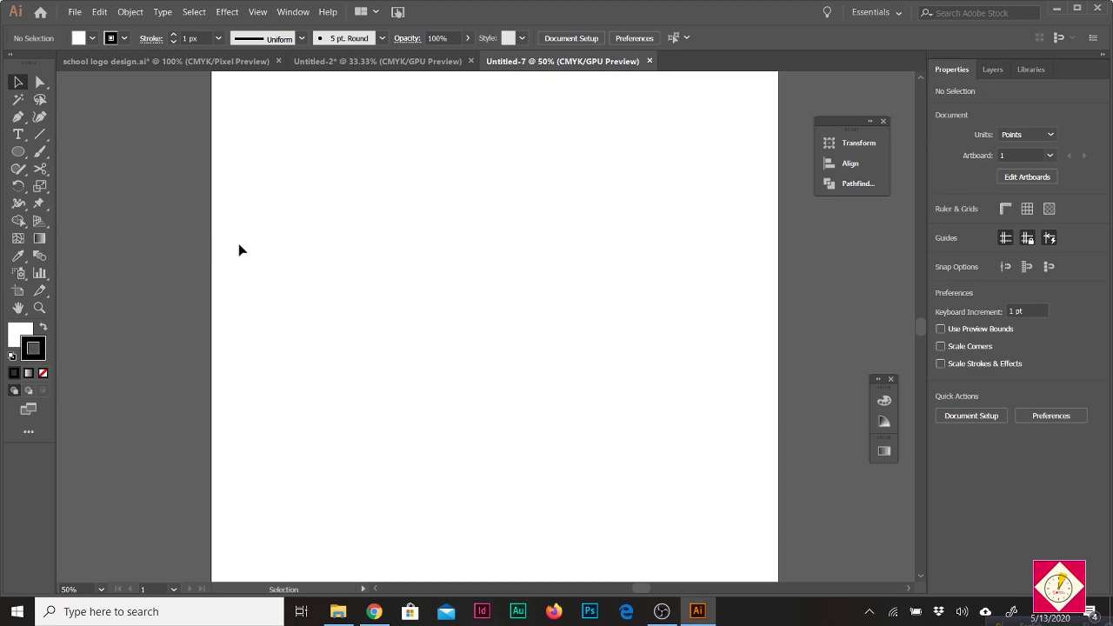
{"action": "right_click", "coordinate": [19, 155]}
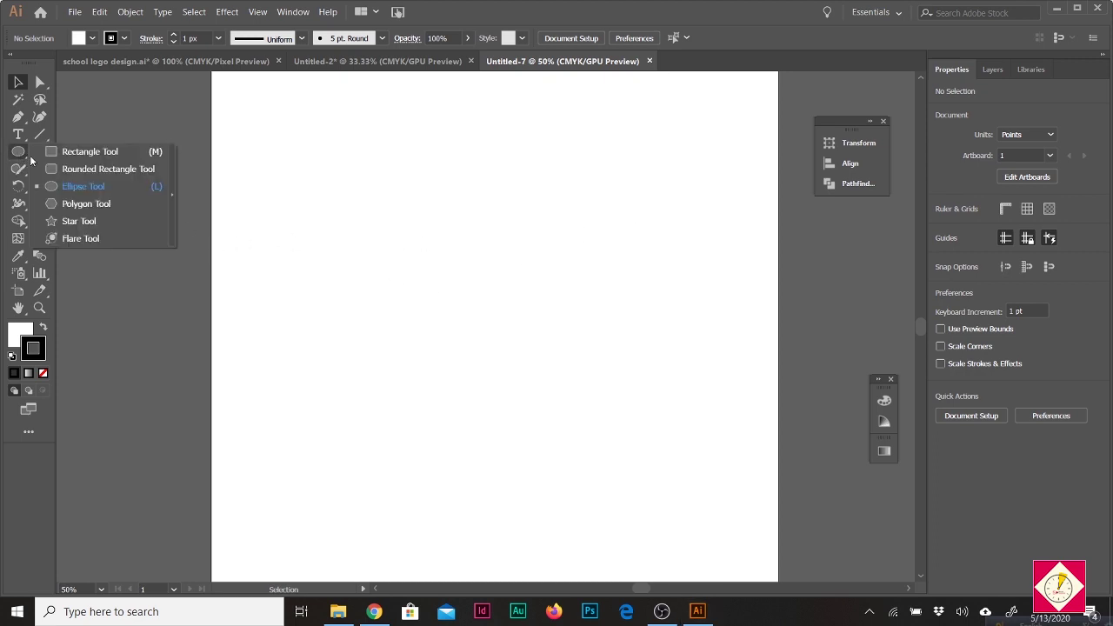
{"action": "left_click", "coordinate": [84, 186]}
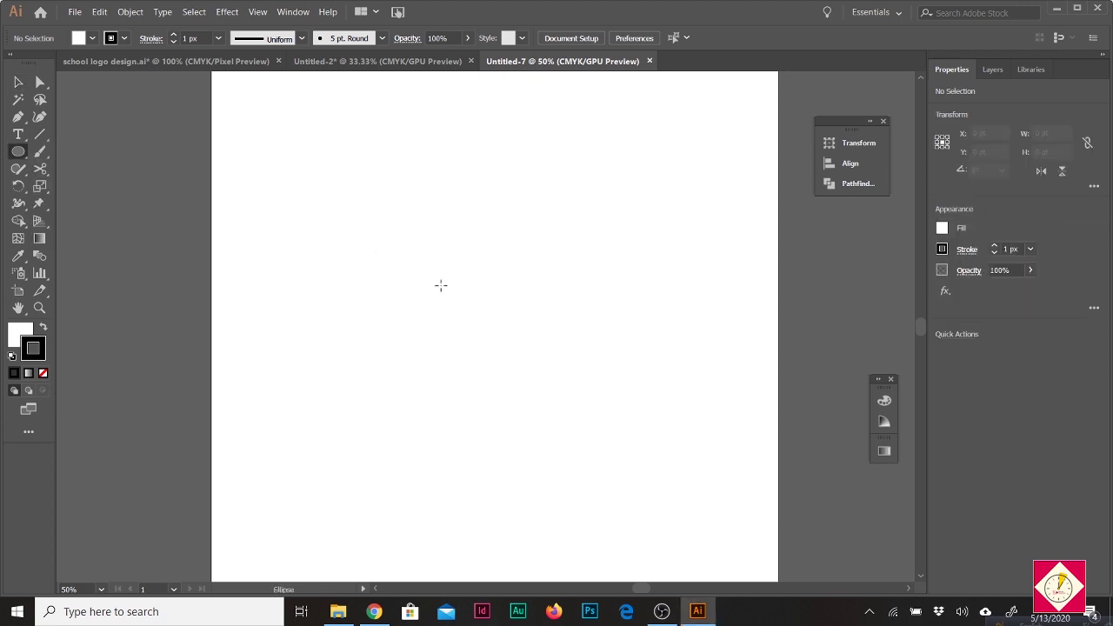
{"action": "mouse_move", "coordinate": [441, 285]}
{"action": "left_mouse_down"}
{"action": "mouse_move", "coordinate": [455, 280]}
{"action": "mouse_move", "coordinate": [485, 345]}
{"action": "left_mouse_up"}
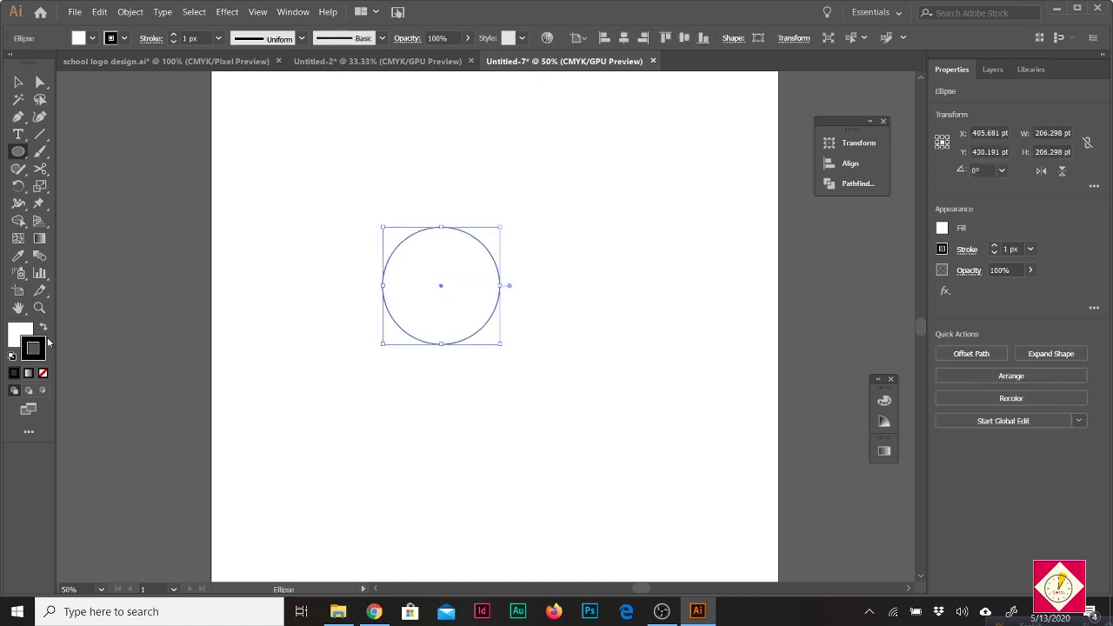
Give the circle no fill and a 4 px stroke, then deselect it
{"action": "left_click", "coordinate": [45, 374]}
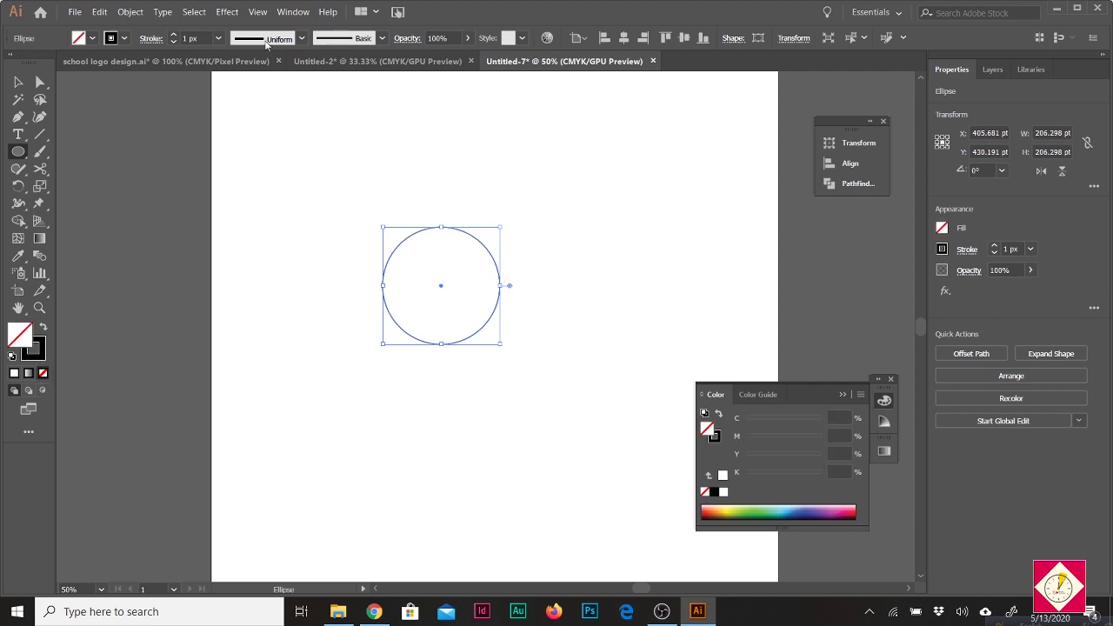
{"action": "left_click", "coordinate": [201, 38]}
{"action": "type", "text": "4"}
{"action": "key", "text": "Return"}
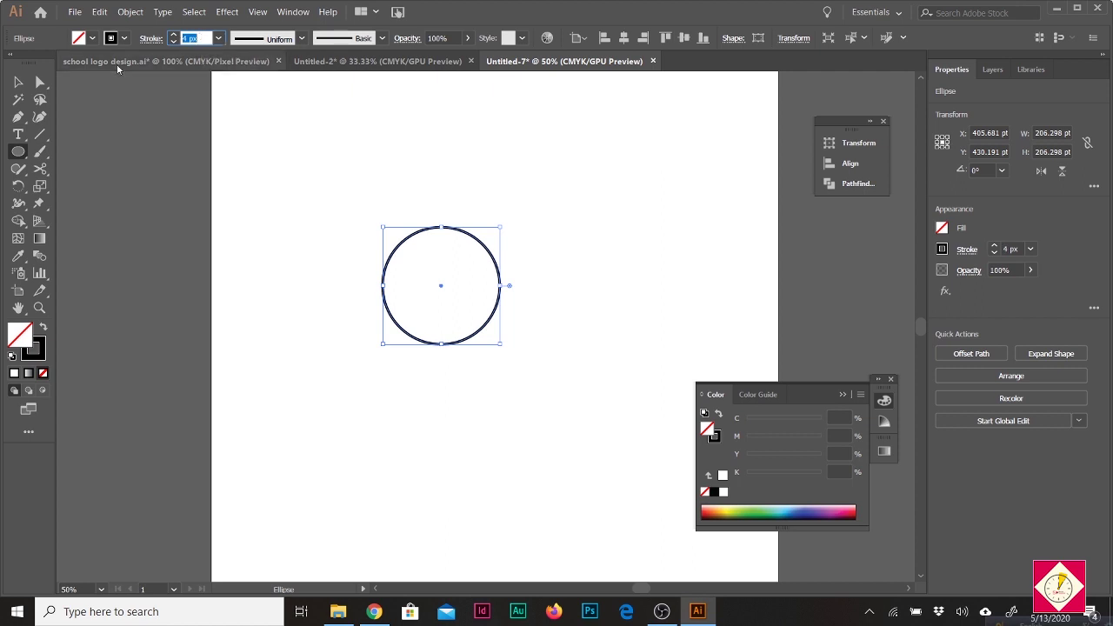
{"action": "left_click", "coordinate": [19, 82]}
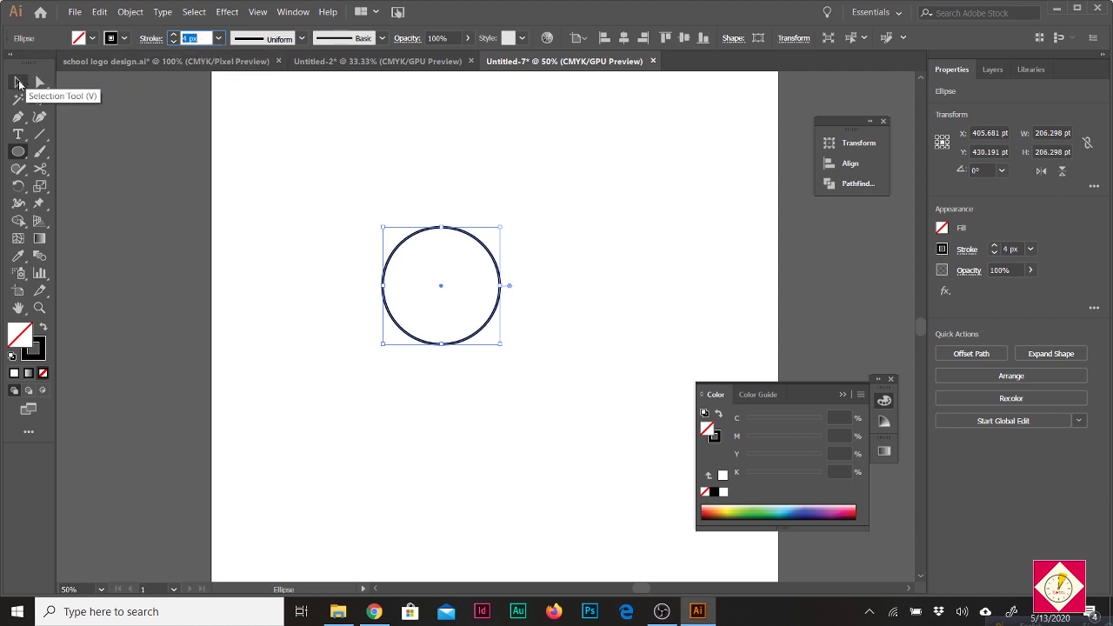
{"action": "left_click", "coordinate": [518, 396]}
Copy the circle and Paste in Front to stack a duplicate on it
{"action": "left_click", "coordinate": [493, 335]}
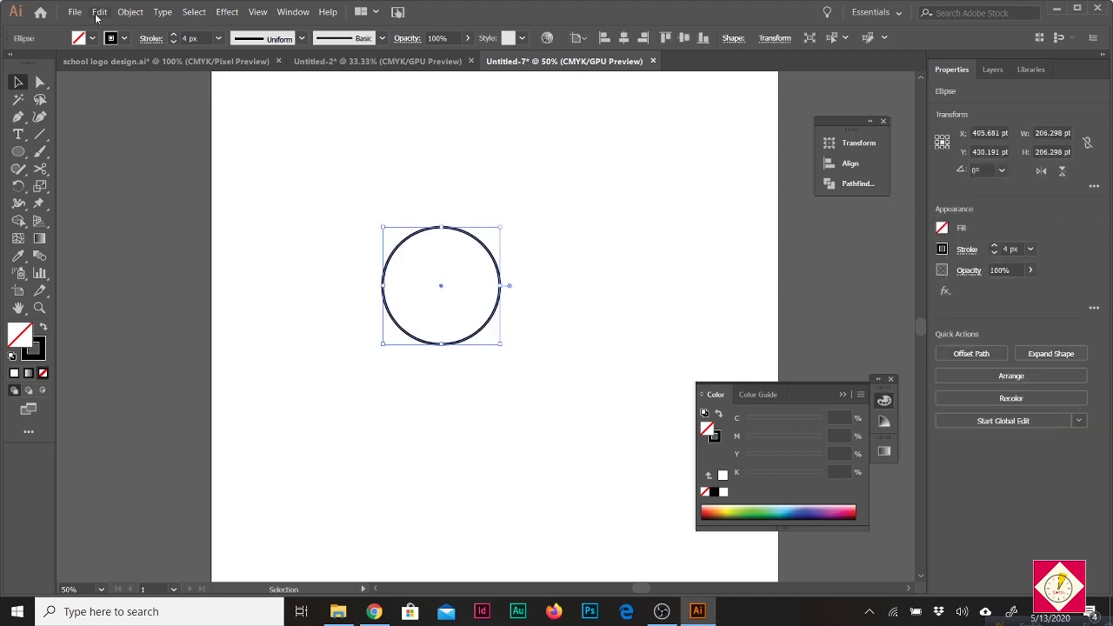
{"action": "left_click", "coordinate": [98, 12]}
{"action": "left_click", "coordinate": [123, 73]}
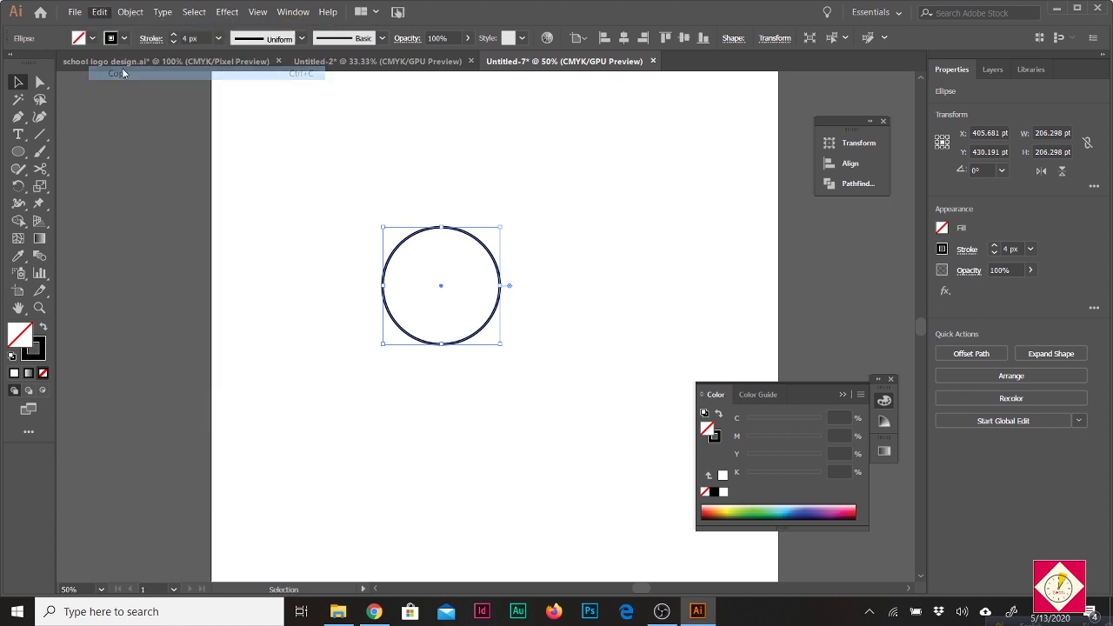
{"action": "left_click", "coordinate": [98, 13]}
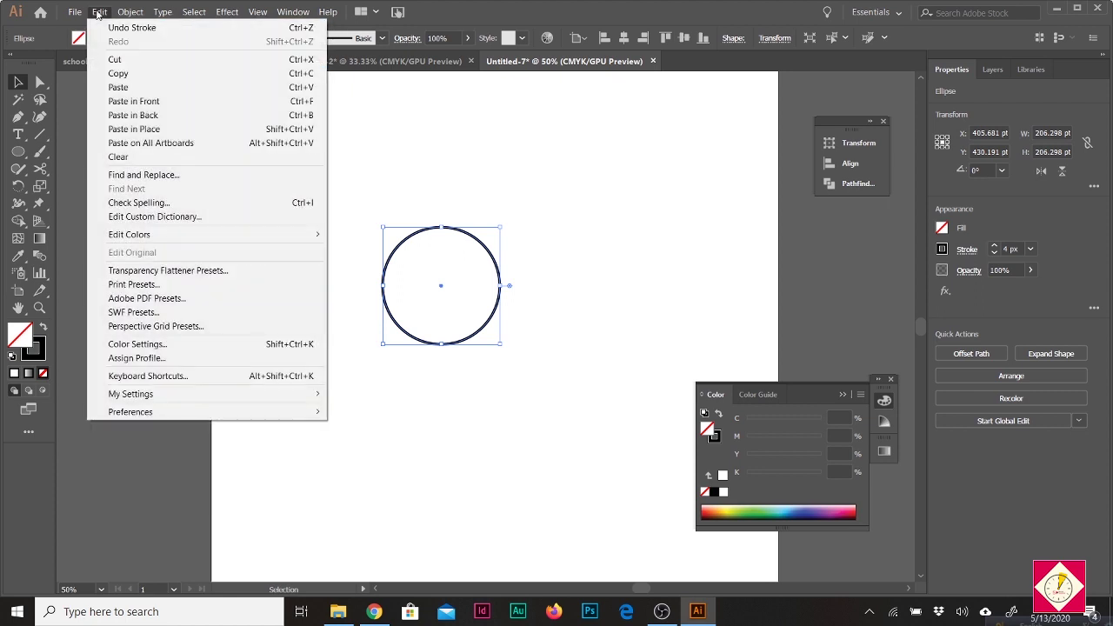
{"action": "left_click", "coordinate": [191, 107]}
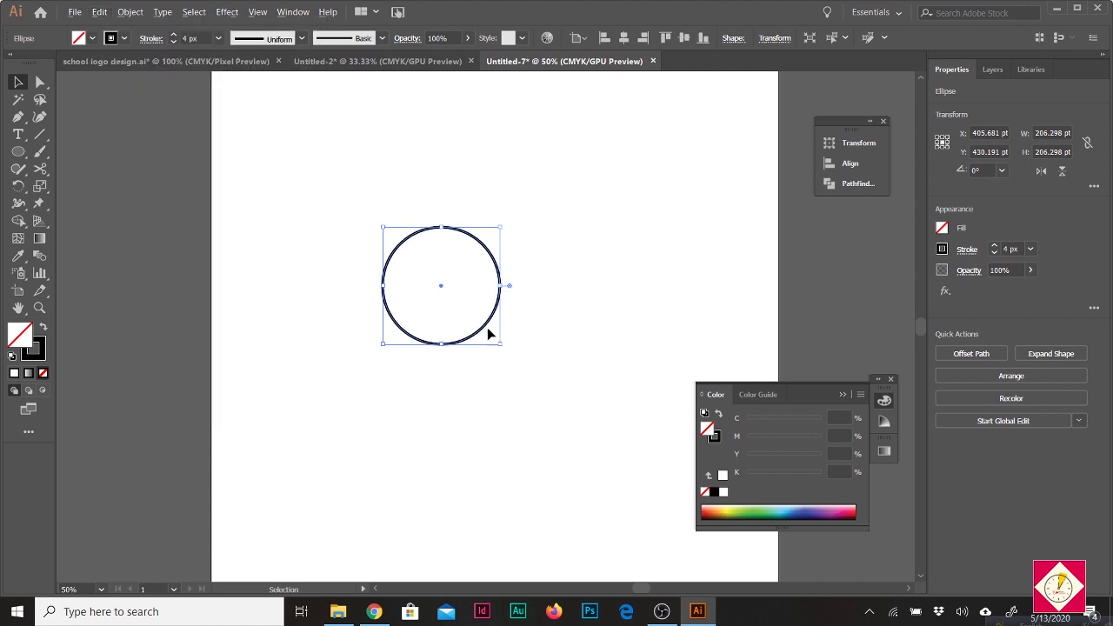
Move the copy right so it overlaps the original, then marquee-select both circles
{"action": "key", "text": "ctrl+1"}
{"action": "scroll", "coordinate": [493, 365], "scroll_direction": "up", "scroll_amount": 1}
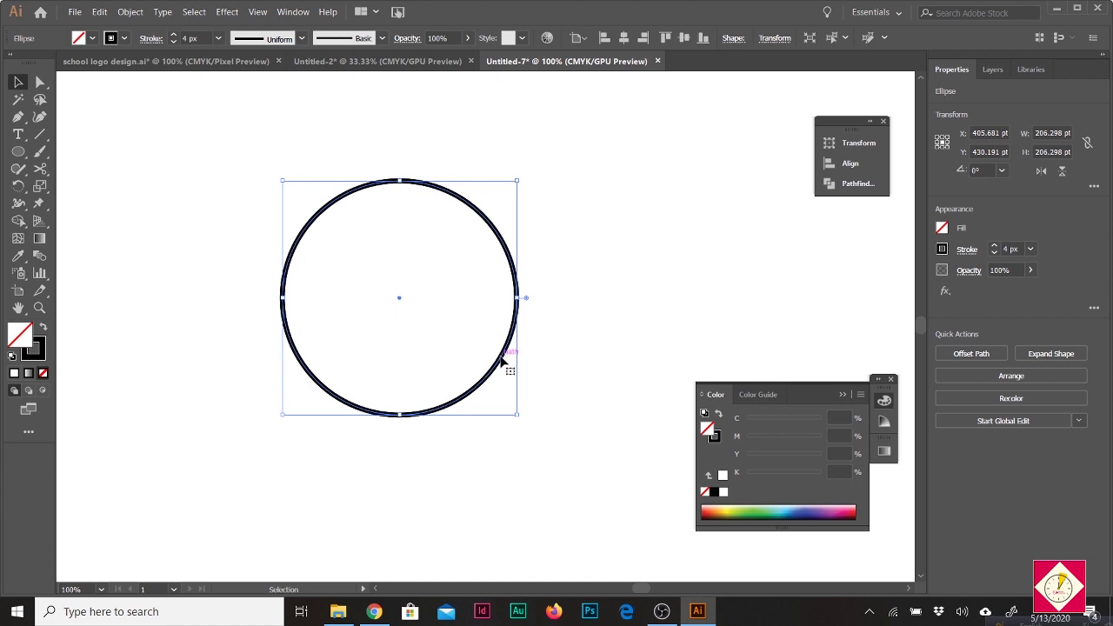
{"action": "left_click_drag", "start_coordinate": [506, 360], "coordinate": [671, 356]}
{"action": "left_click", "coordinate": [510, 447]}
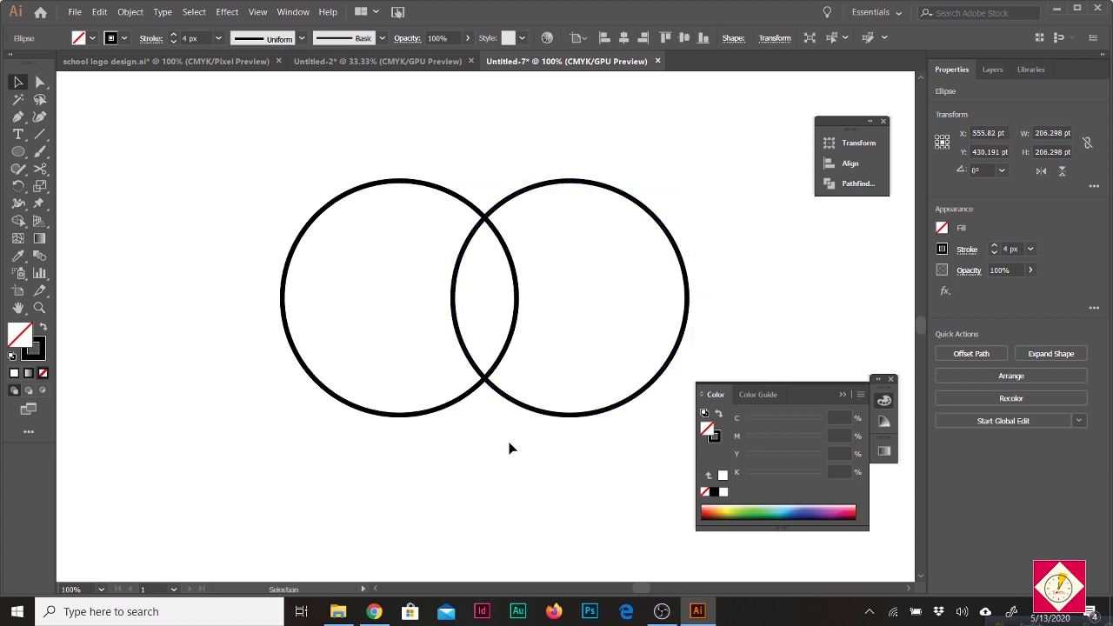
{"action": "left_click_drag", "start_coordinate": [546, 471], "coordinate": [412, 253]}
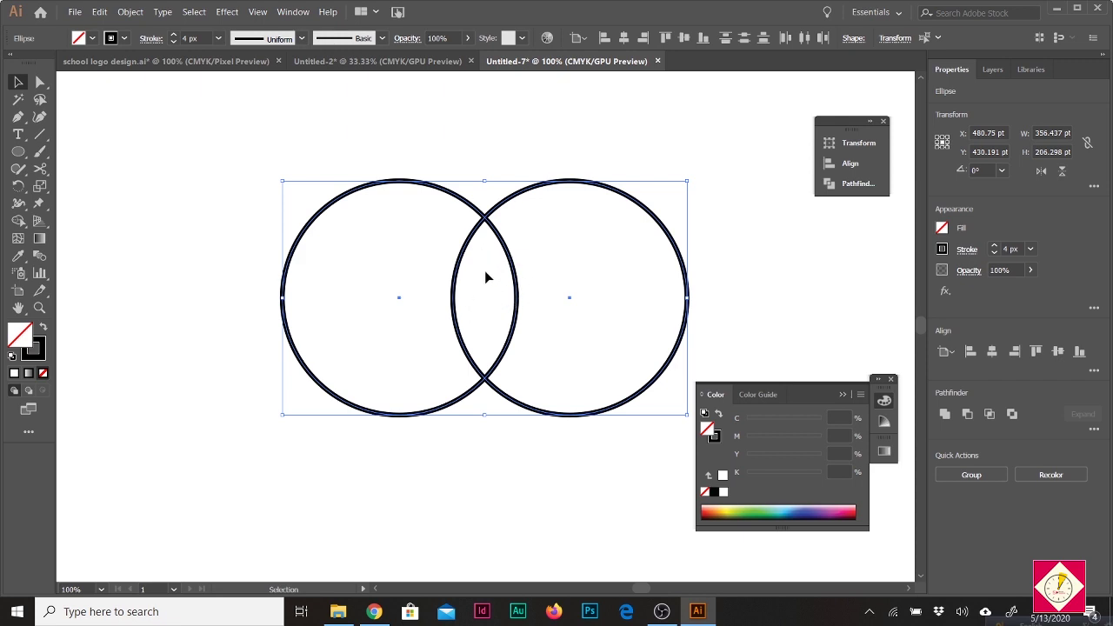
Apply Pathfinder Intersect to the circles, leaving a 56.159 × 141.467 pt lens
{"action": "left_click", "coordinate": [293, 12]}
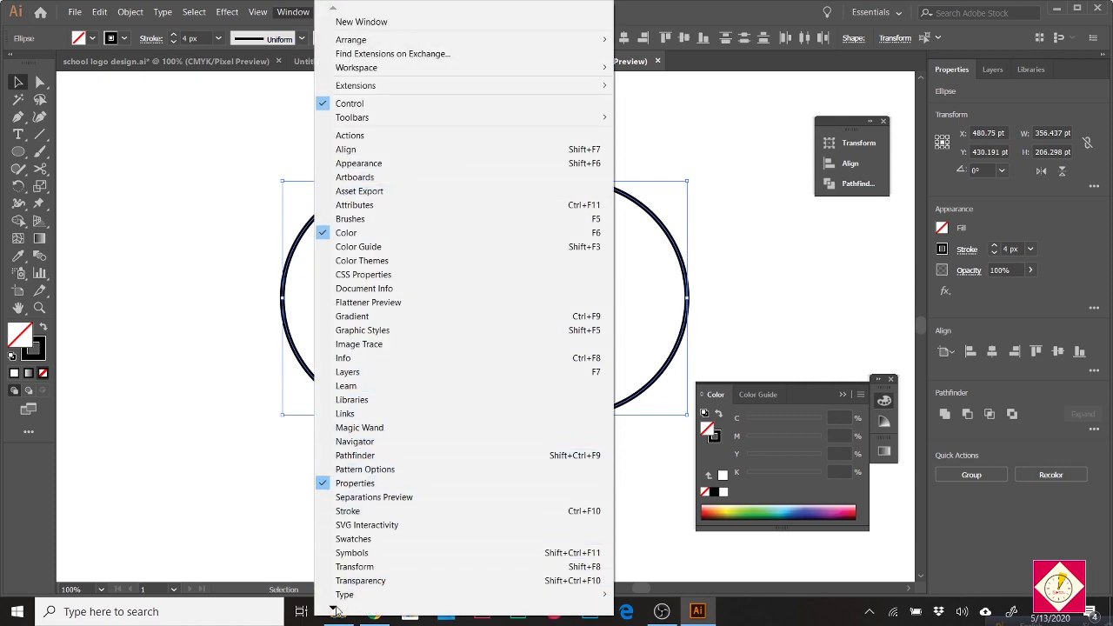
{"action": "mouse_move", "coordinate": [335, 611]}
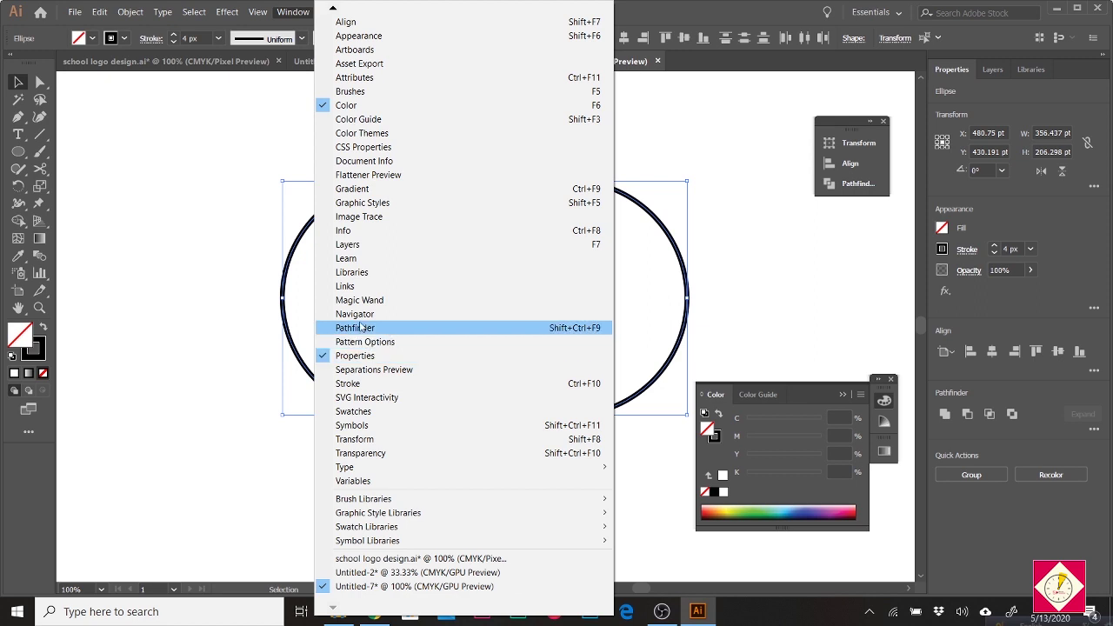
{"action": "left_click", "coordinate": [355, 328]}
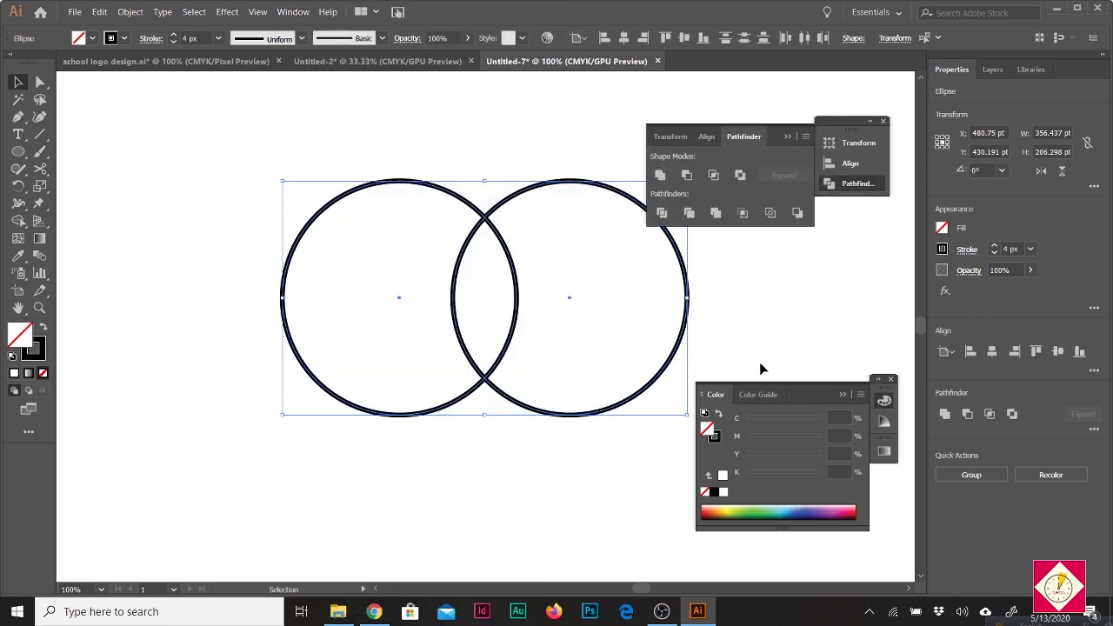
{"action": "left_click_drag", "start_coordinate": [779, 132], "coordinate": [843, 182]}
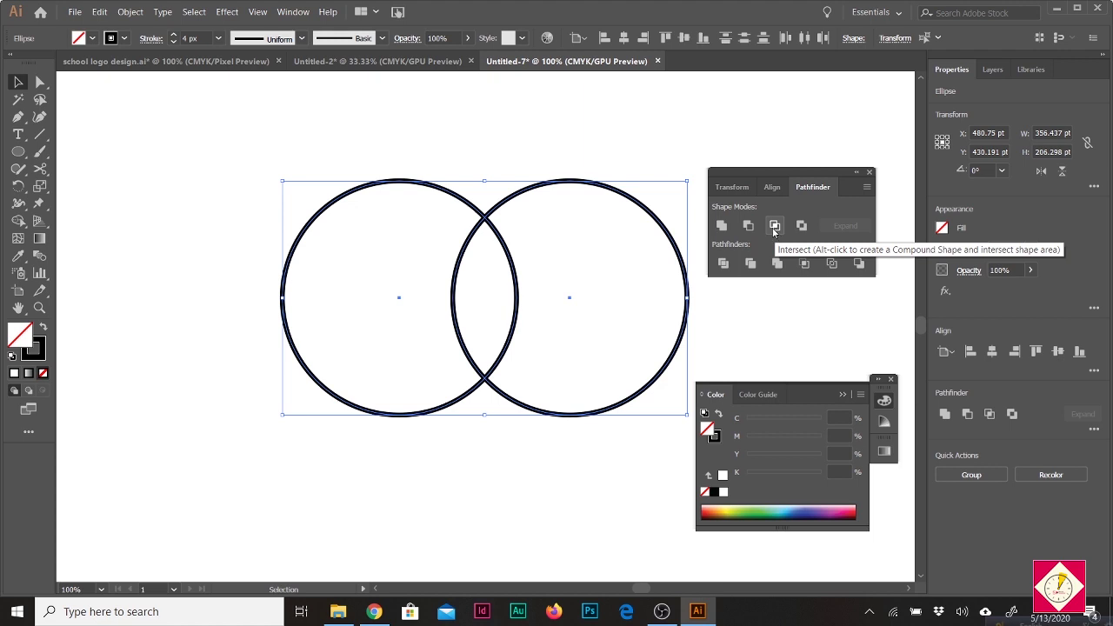
{"action": "left_click", "coordinate": [774, 226]}
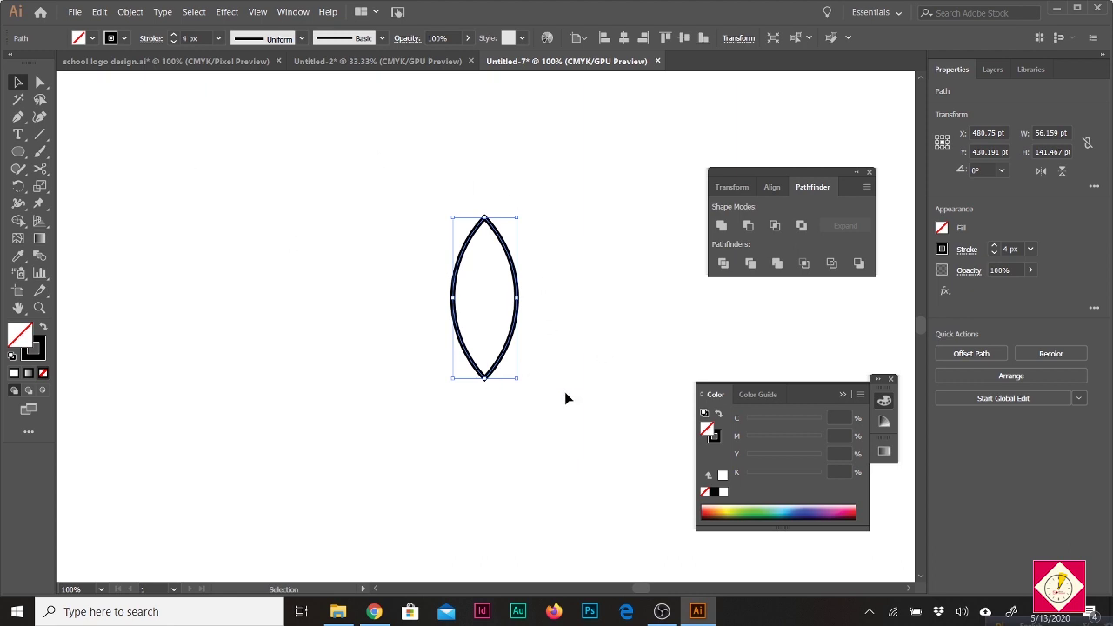
Move the lens shape to the left
{"action": "left_click", "coordinate": [532, 370]}
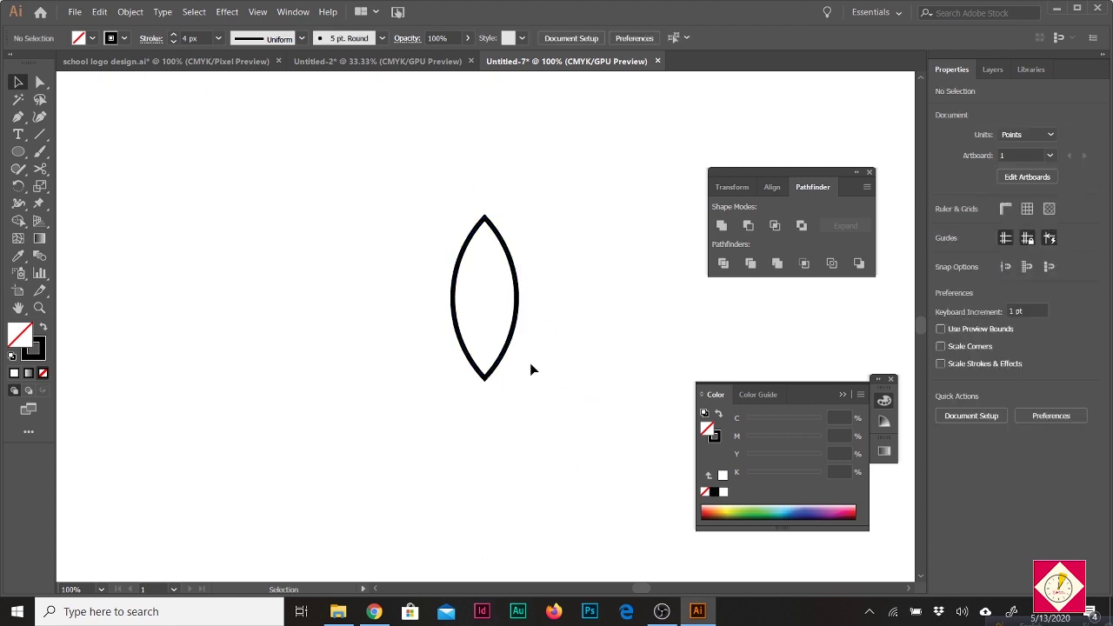
{"action": "left_click_drag", "start_coordinate": [532, 369], "coordinate": [425, 259]}
{"action": "left_click", "coordinate": [444, 350]}
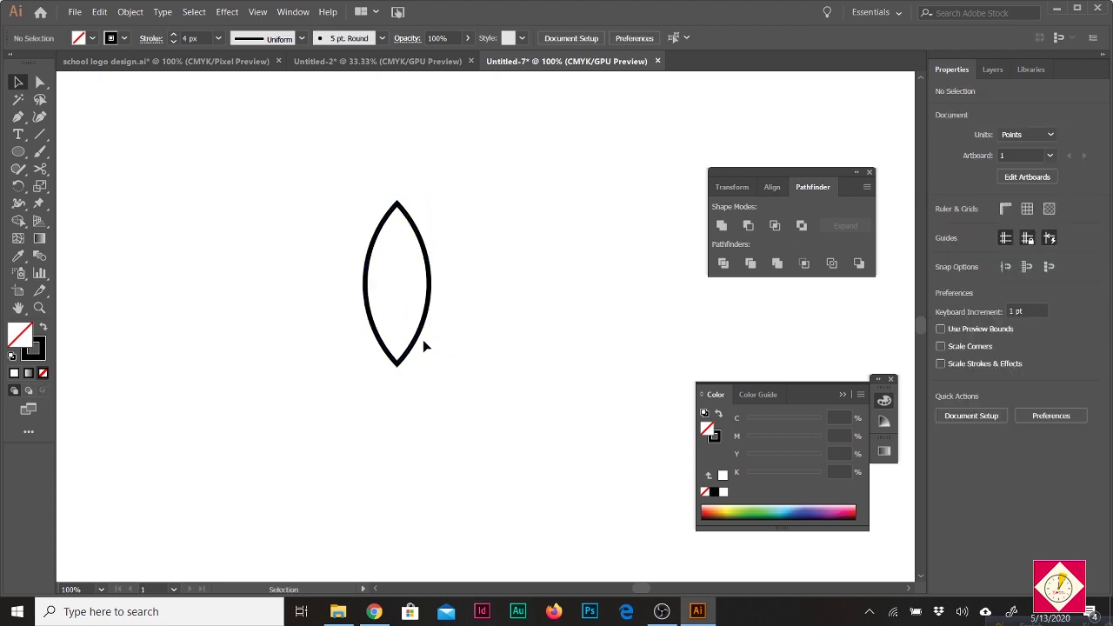
Paste a copy over the lens and shrink it to a 29.74 × 74.93 pt inner lens
{"action": "left_click", "coordinate": [424, 345]}
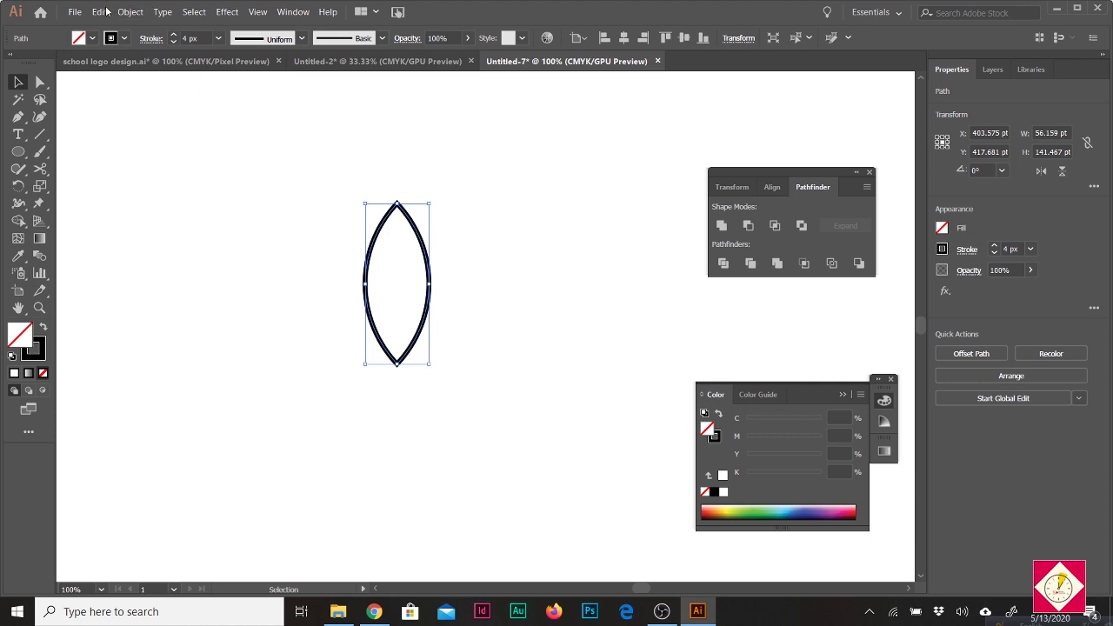
{"action": "left_click", "coordinate": [104, 14]}
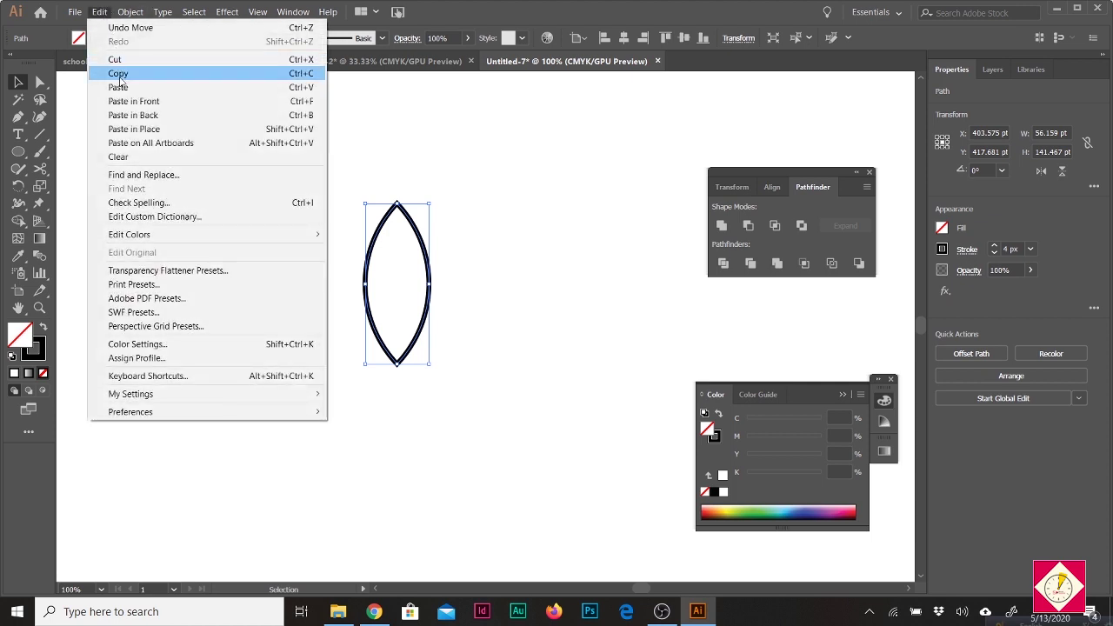
{"action": "left_click", "coordinate": [120, 72]}
{"action": "left_click", "coordinate": [101, 12]}
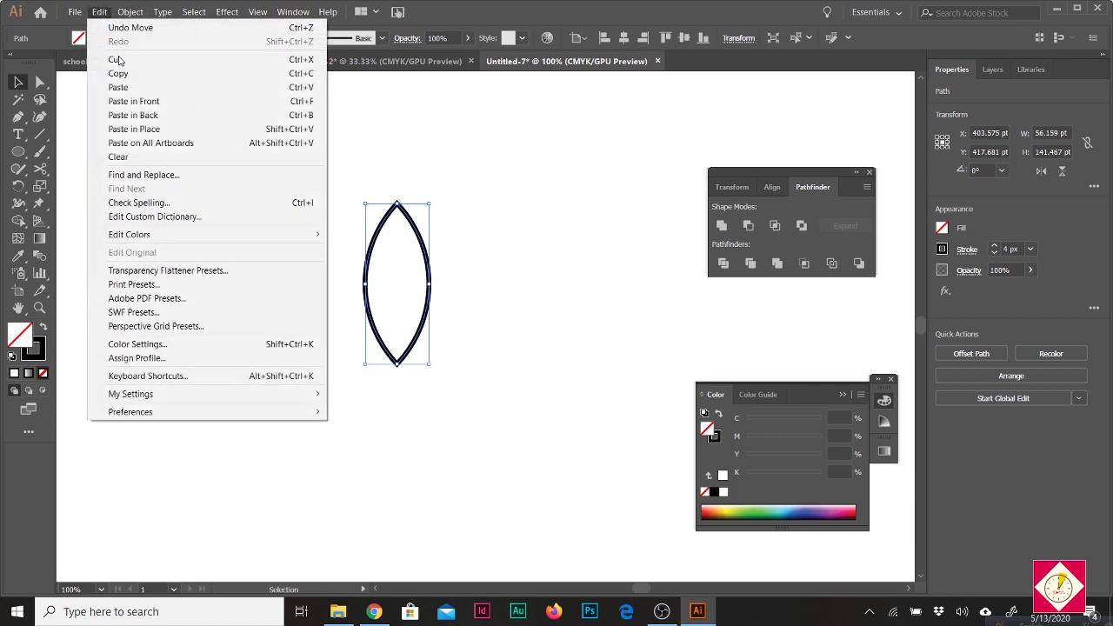
{"action": "left_click", "coordinate": [139, 104]}
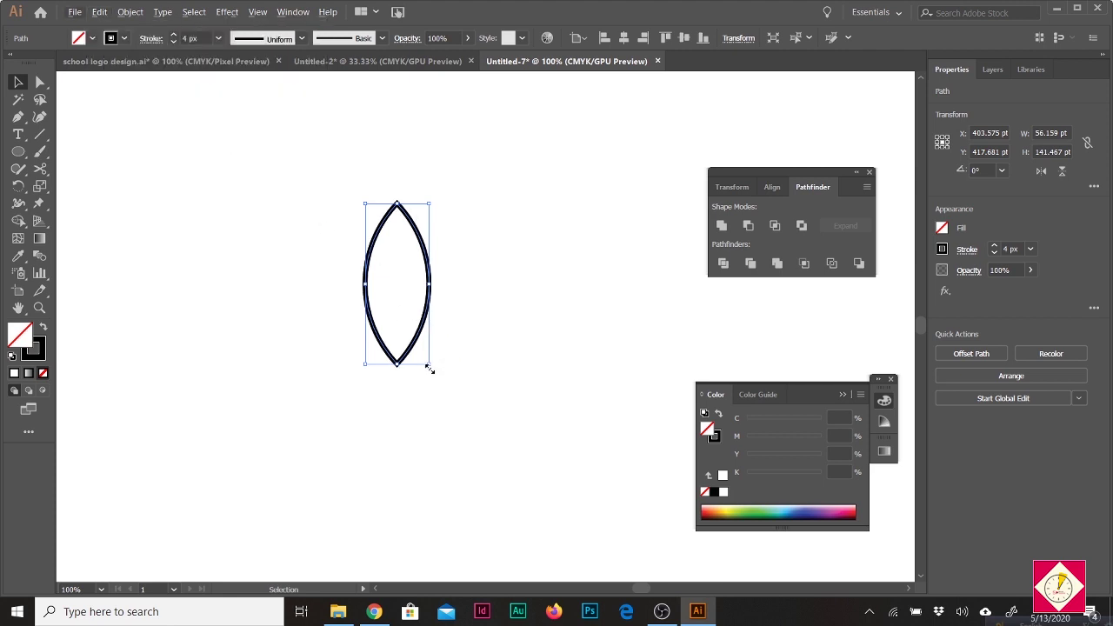
{"action": "left_click_drag", "start_coordinate": [428, 368], "coordinate": [414, 350]}
Select both nested lens outlines together to check them, then deselect
{"action": "left_click", "coordinate": [470, 388]}
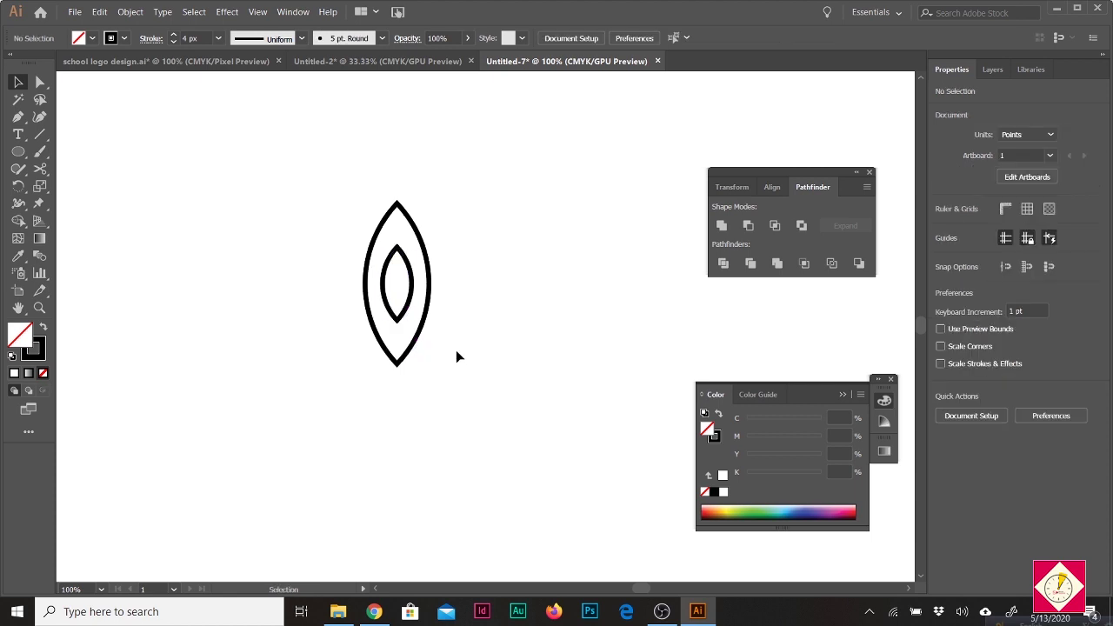
{"action": "key", "text": "ctrl+a"}
{"action": "left_click", "coordinate": [462, 361]}
{"action": "left_click_drag", "start_coordinate": [462, 329], "coordinate": [400, 286]}
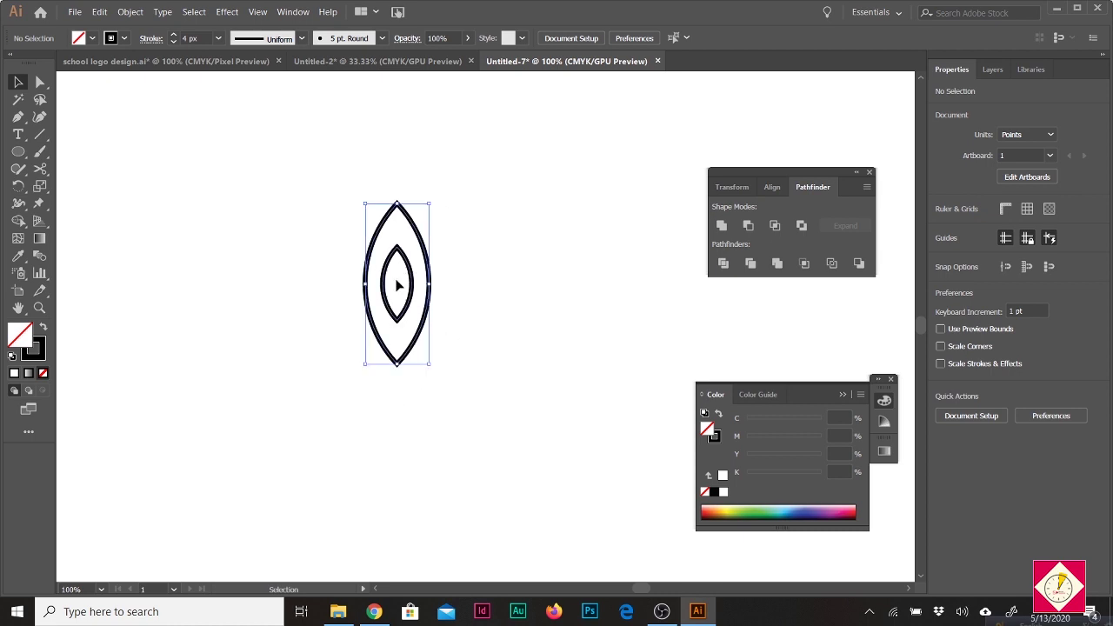
{"action": "left_click", "coordinate": [454, 330]}
{"action": "left_click_drag", "start_coordinate": [516, 323], "coordinate": [400, 243]}
{"action": "left_click", "coordinate": [477, 342]}
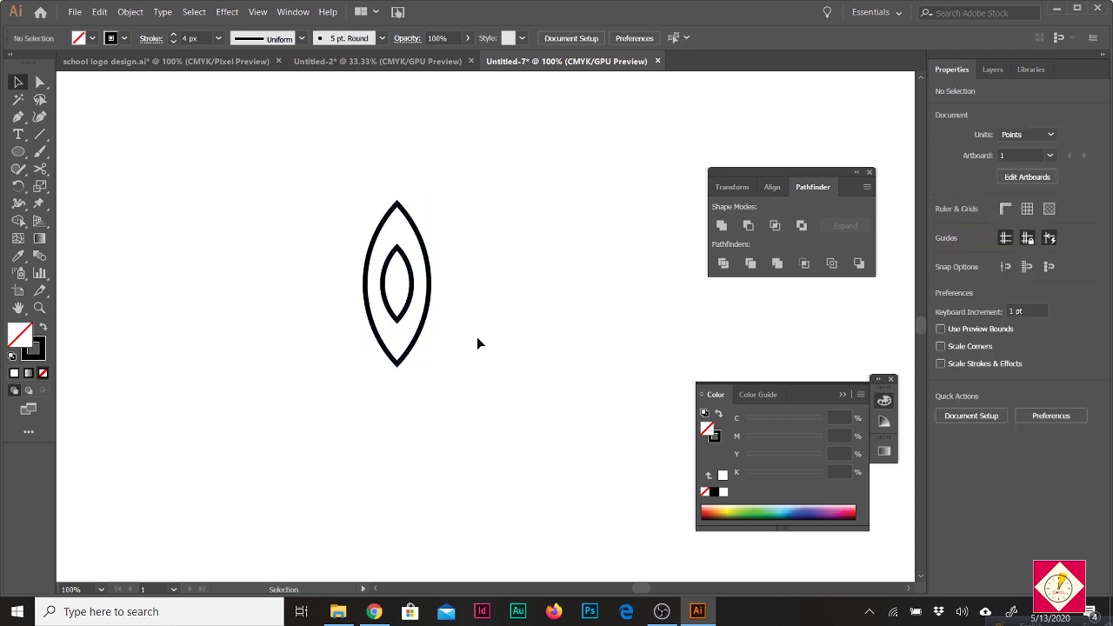
Show the rulers and place vertical guides at the lens's left and right edges
{"action": "left_click", "coordinate": [92, 153]}
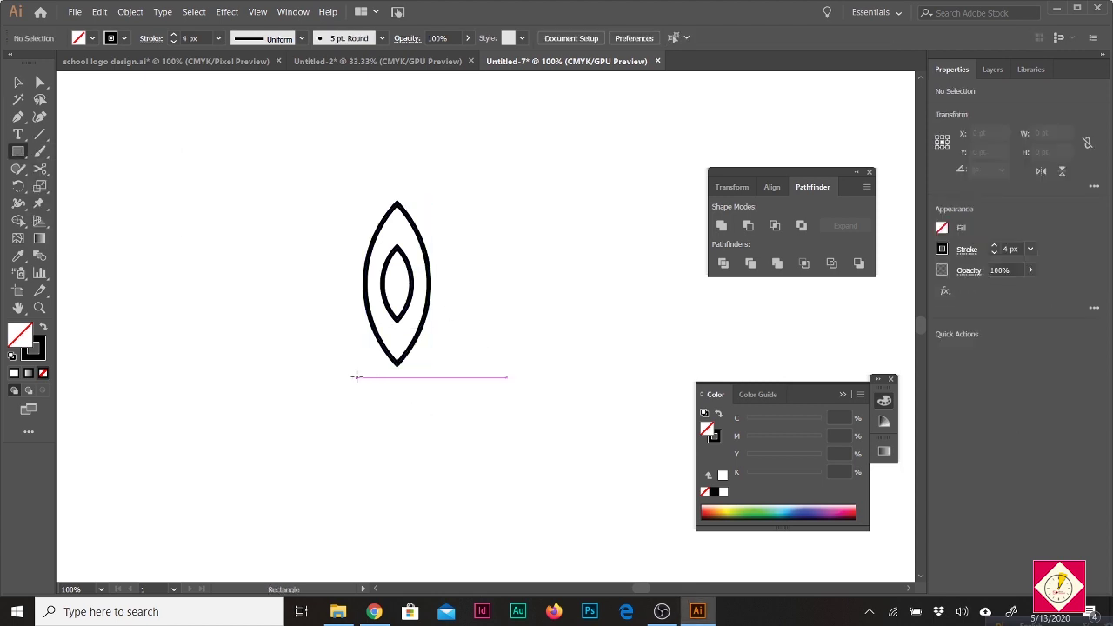
{"action": "left_click_drag", "start_coordinate": [355, 375], "coordinate": [447, 384]}
{"action": "key", "text": "ctrl+z"}
{"action": "key", "text": "ctrl+r"}
{"action": "left_click_drag", "start_coordinate": [71, 251], "coordinate": [363, 313]}
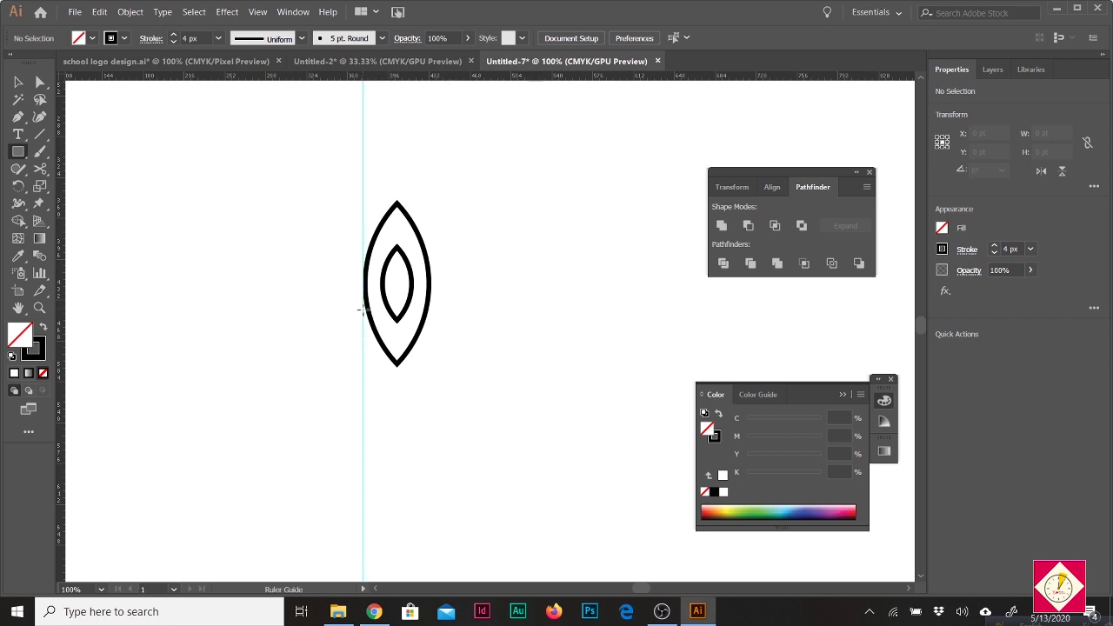
{"action": "left_click_drag", "start_coordinate": [63, 343], "coordinate": [432, 362]}
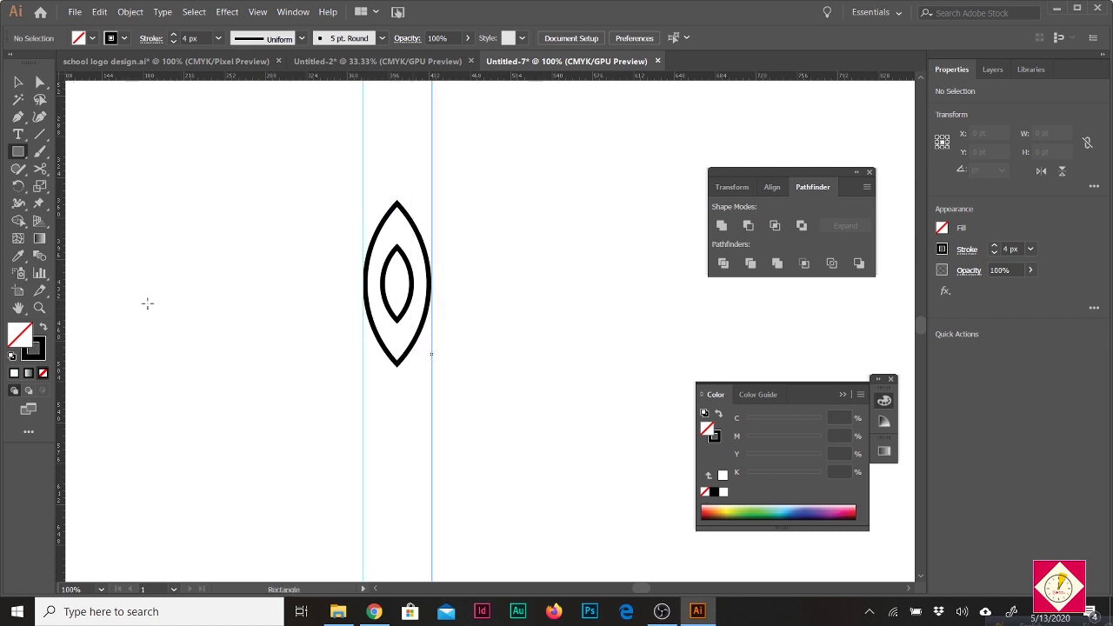
Draw a thin bar between the guides beneath the lens, filled black with no stroke
{"action": "left_click_drag", "start_coordinate": [15, 153], "coordinate": [116, 153]}
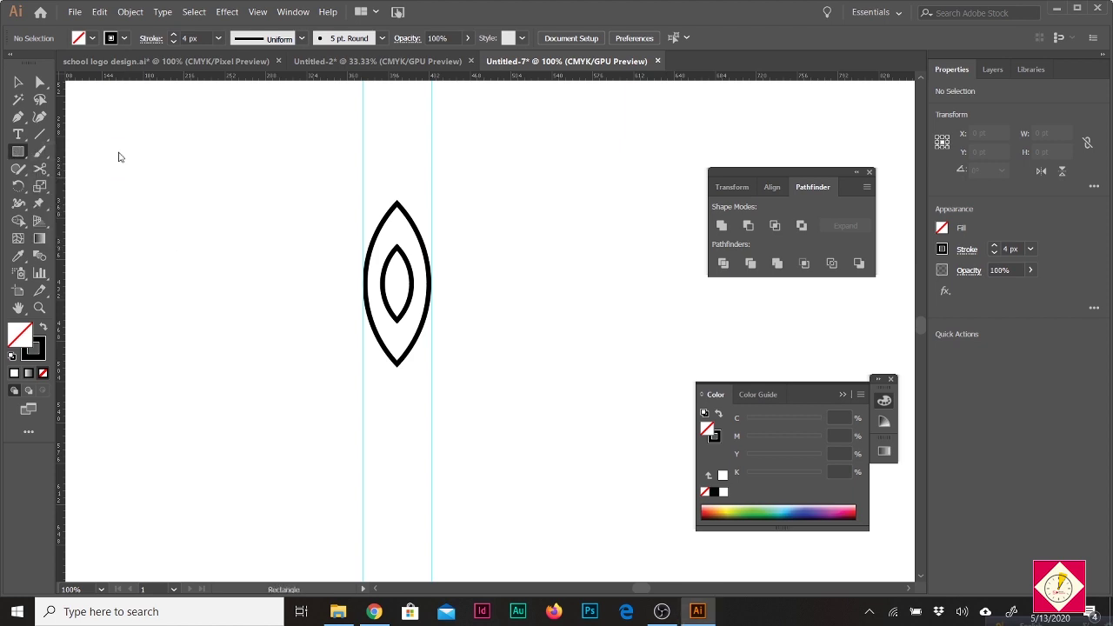
{"action": "left_click_drag", "start_coordinate": [363, 373], "coordinate": [432, 377]}
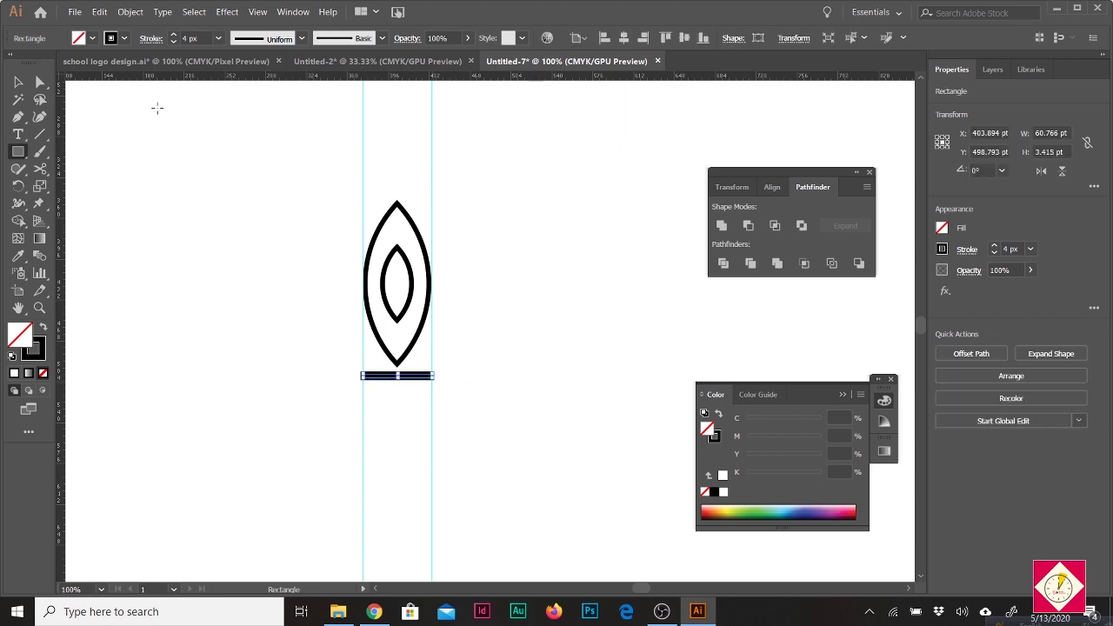
{"action": "left_click", "coordinate": [75, 39]}
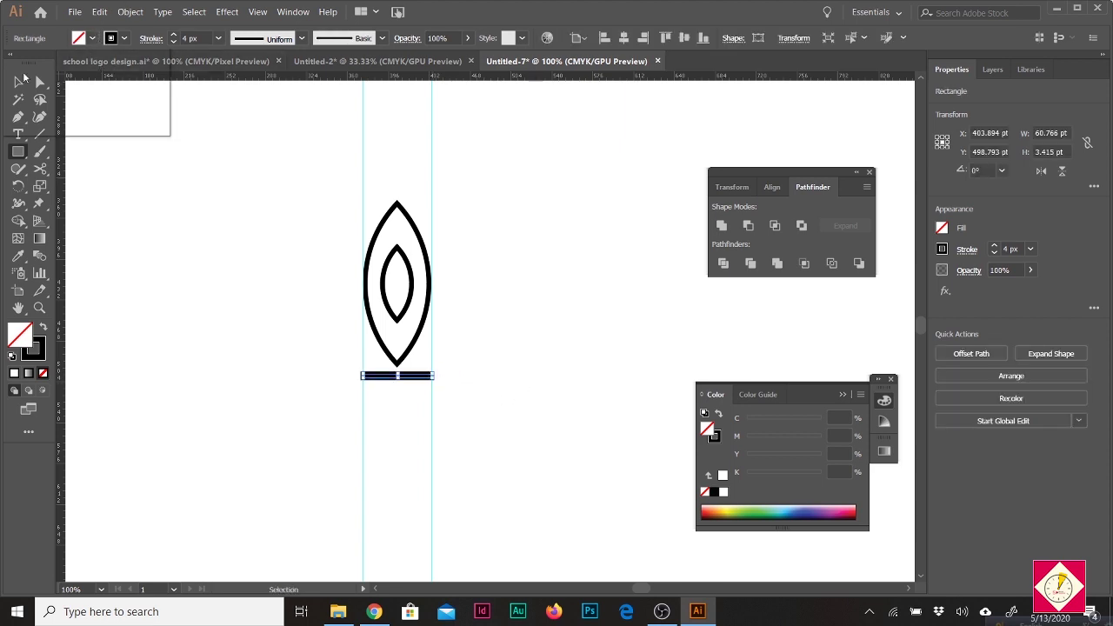
{"action": "left_click", "coordinate": [40, 61]}
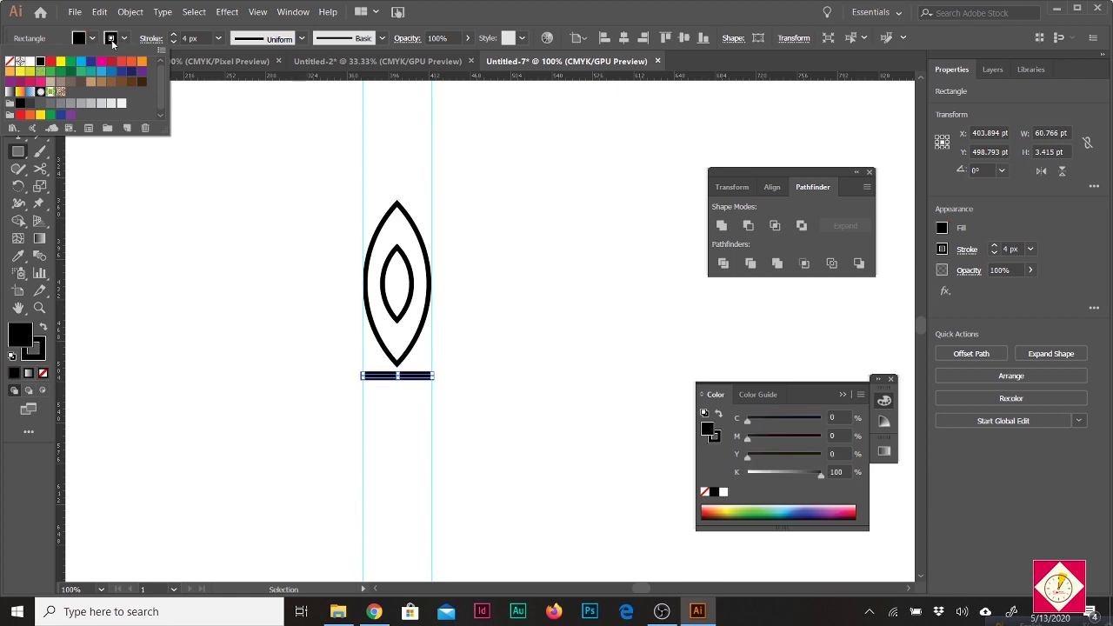
{"action": "left_click", "coordinate": [111, 40]}
{"action": "left_click", "coordinate": [12, 62]}
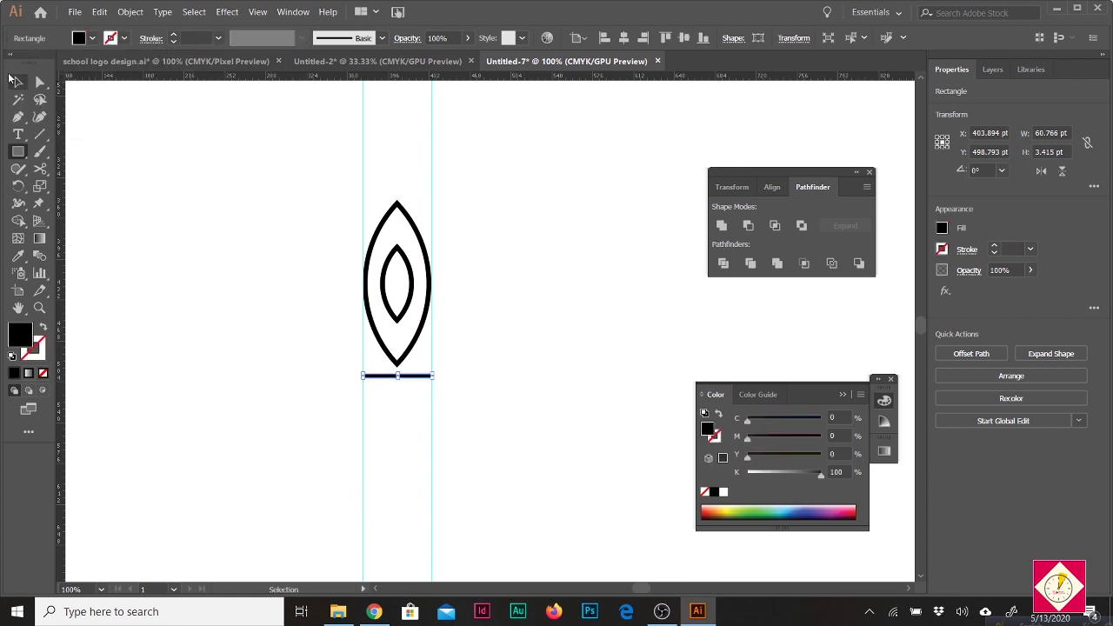
Alt-drag a copy of the bar just below the original
{"action": "scroll", "coordinate": [392, 380], "scroll_direction": "up", "scroll_amount": 2}
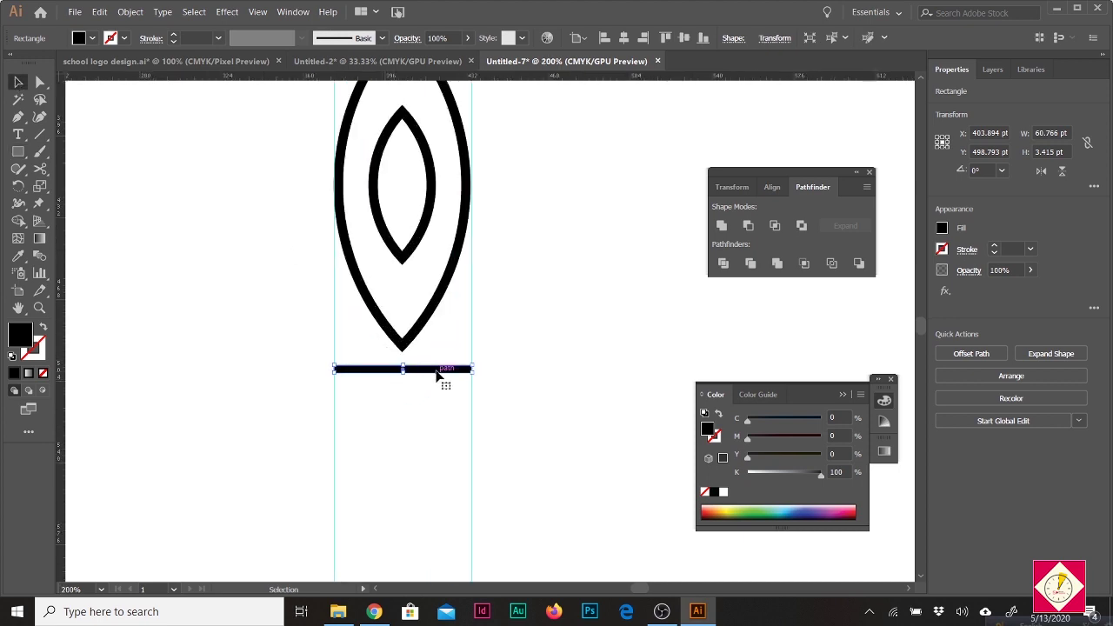
{"action": "left_click_drag", "start_coordinate": [438, 374], "coordinate": [407, 394]}
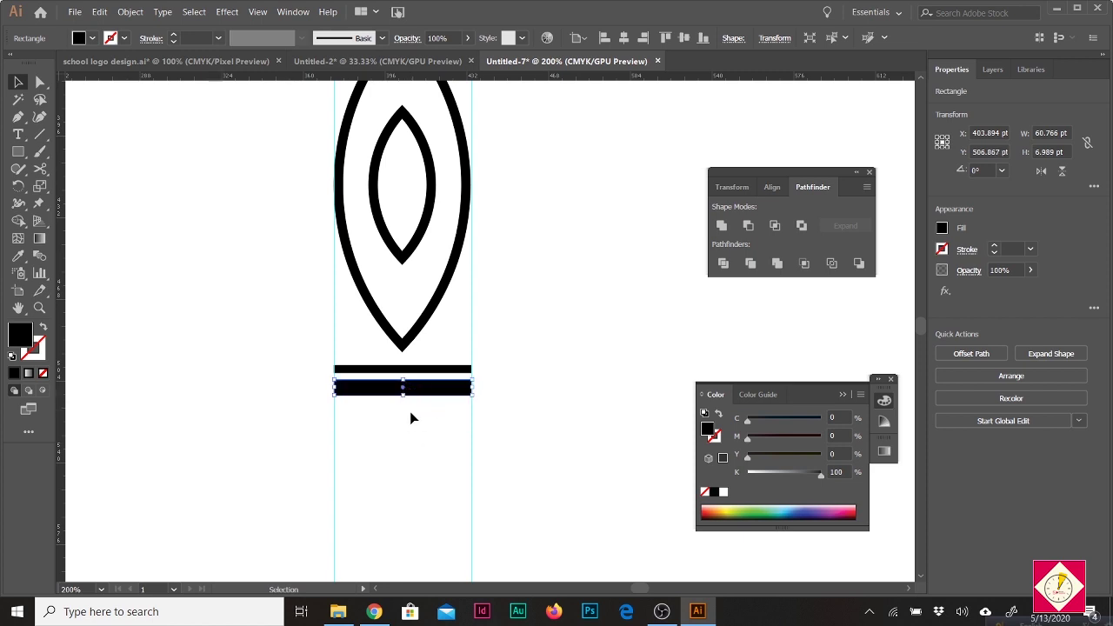
{"action": "left_click", "coordinate": [412, 417]}
{"action": "left_click", "coordinate": [18, 152]}
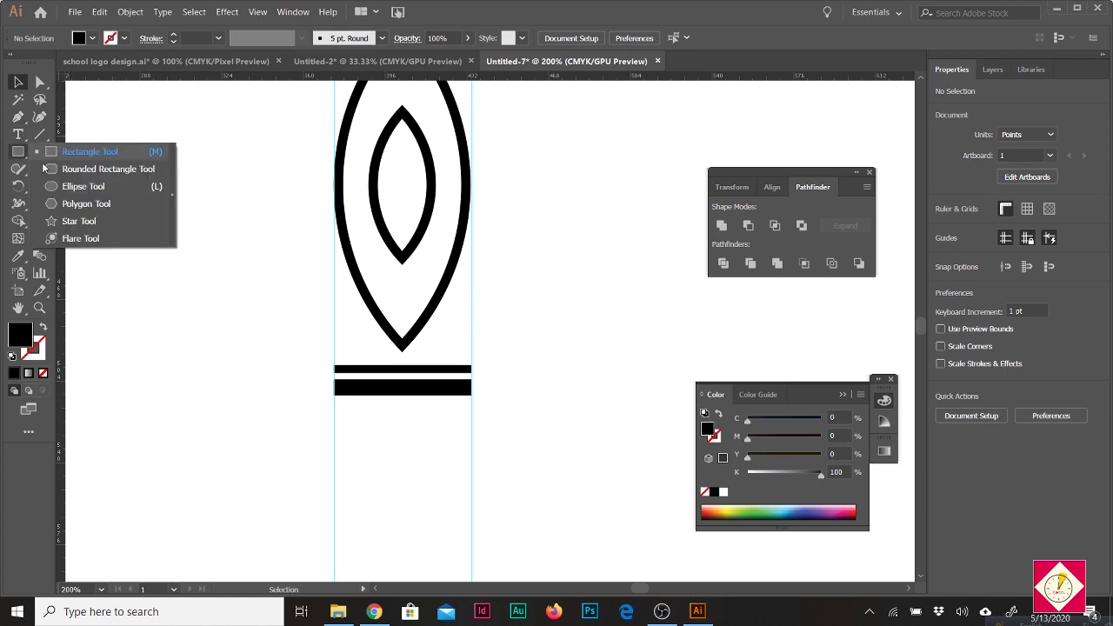
Draw a small black dot at the left guide below the bars
{"action": "left_click", "coordinate": [82, 186]}
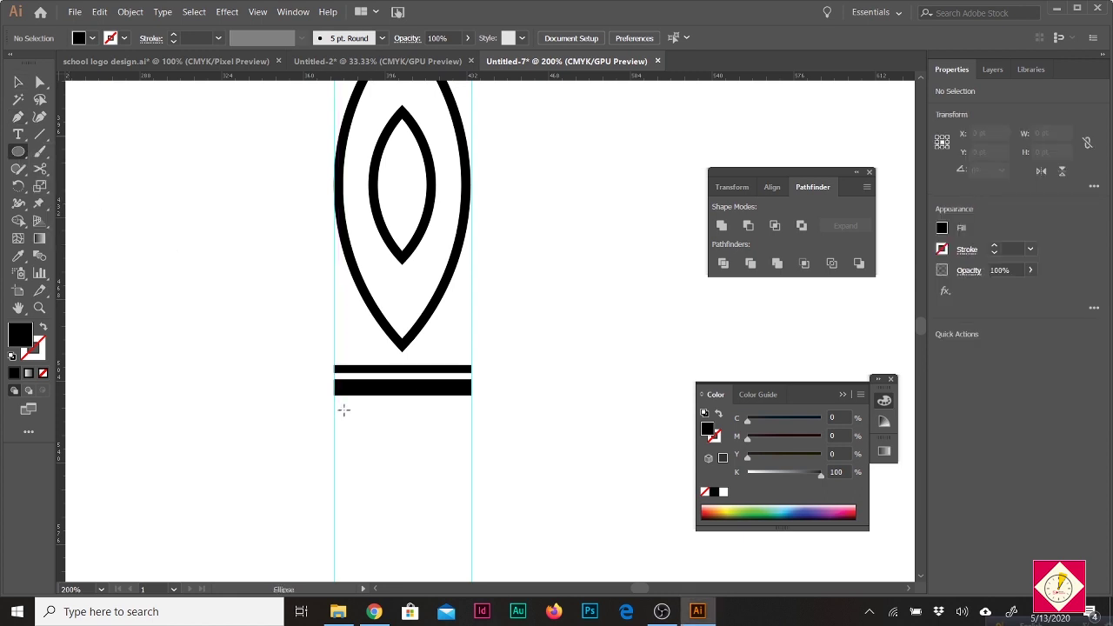
{"action": "left_click_drag", "start_coordinate": [342, 406], "coordinate": [460, 410]}
{"action": "key", "text": "v"}
{"action": "scroll", "coordinate": [391, 358], "scroll_direction": "down", "scroll_amount": 1}
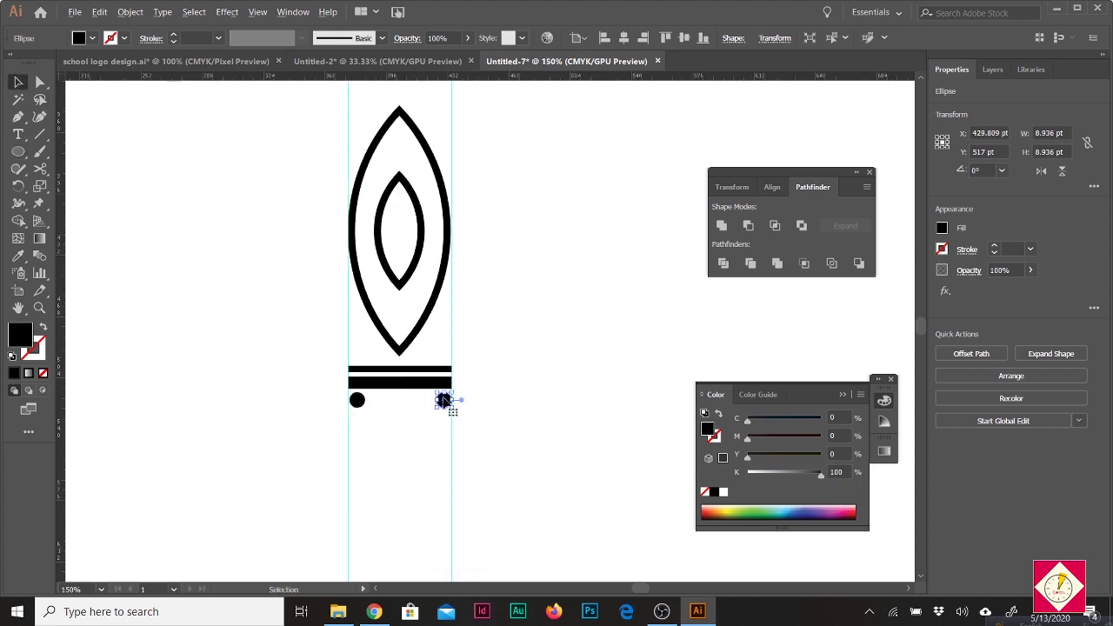
{"action": "scroll", "coordinate": [418, 390], "scroll_direction": "up", "scroll_amount": 1}
Select both bars and Alt-drag a copy of the pair below the dots
{"action": "left_click", "coordinate": [405, 378]}
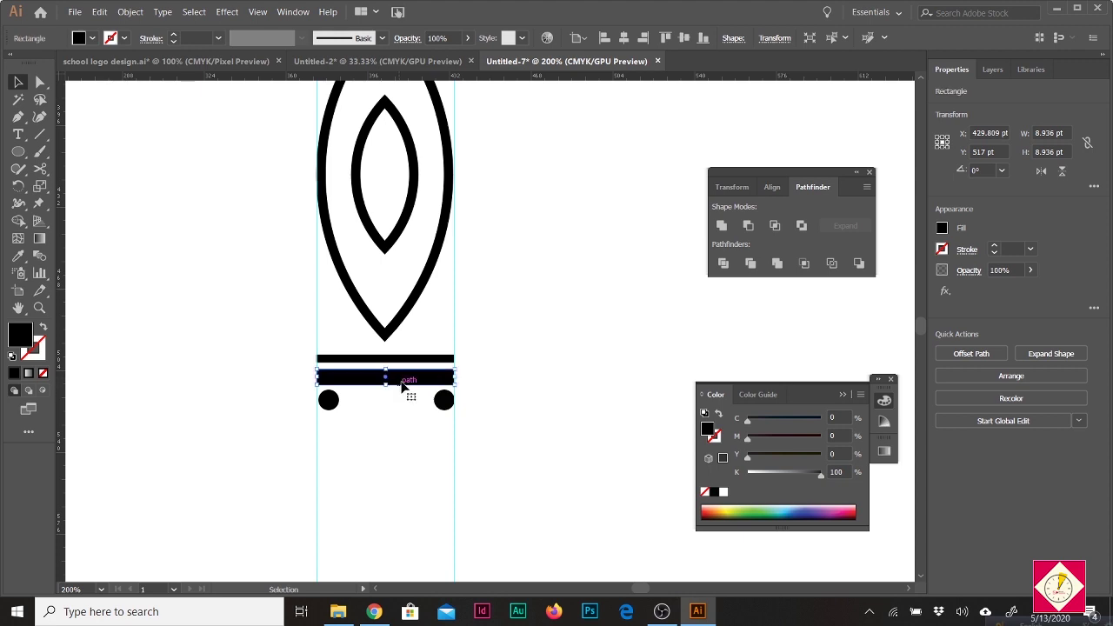
{"action": "left_click", "coordinate": [416, 358]}
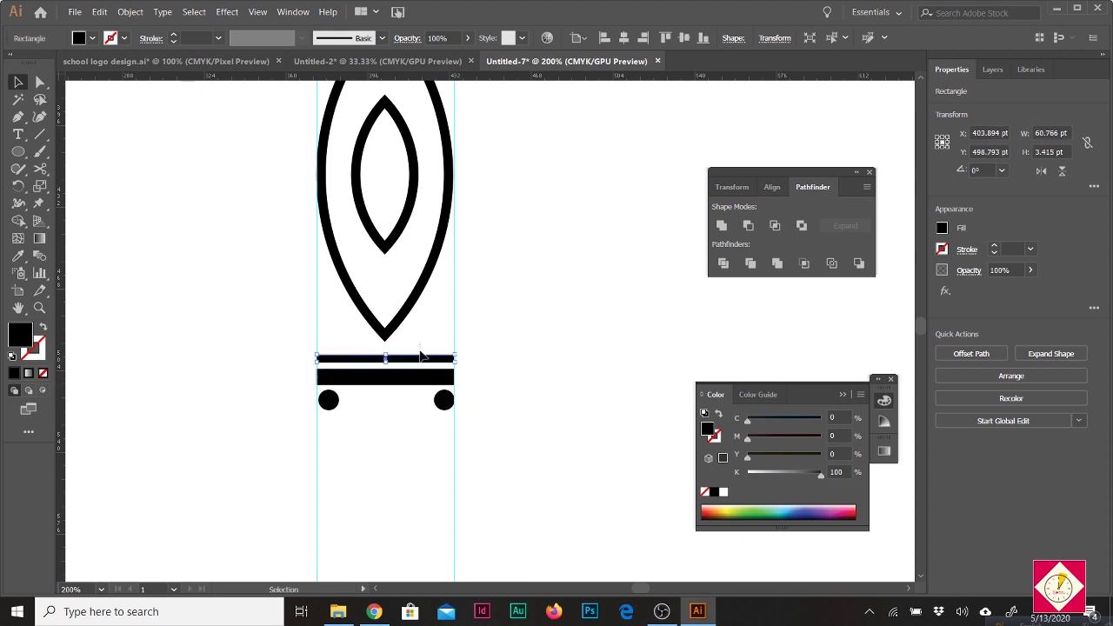
{"action": "left_click", "coordinate": [418, 381], "text": "shift"}
{"action": "left_click_drag", "start_coordinate": [400, 379], "coordinate": [401, 444]}
{"action": "scroll", "coordinate": [426, 435], "scroll_direction": "down", "scroll_amount": 2}
{"action": "left_click", "coordinate": [432, 437]}
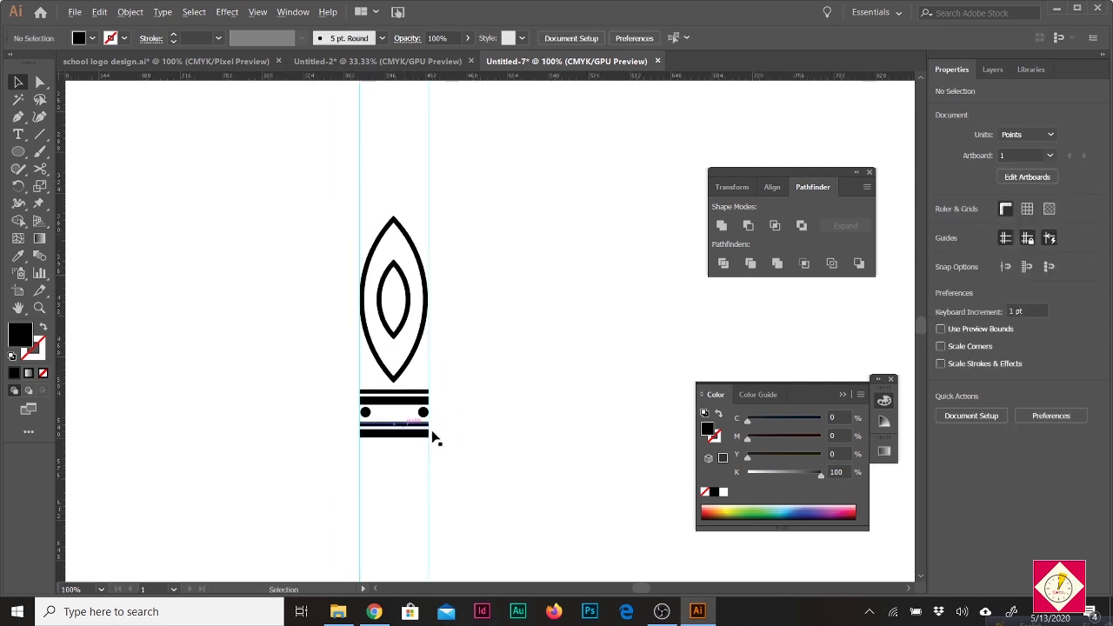
{"action": "scroll", "coordinate": [452, 435], "scroll_direction": "up", "scroll_amount": 1}
{"action": "scroll", "coordinate": [396, 377], "scroll_direction": "down", "scroll_amount": 1}
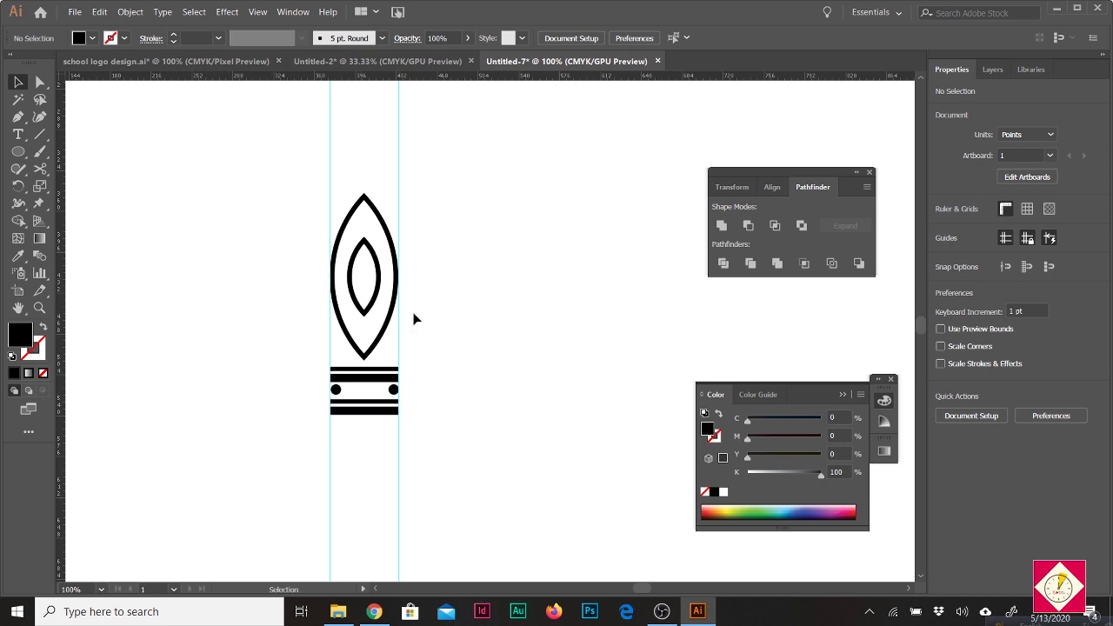
Hide the guides and nudge the motif down slightly
{"action": "right_click", "coordinate": [397, 451]}
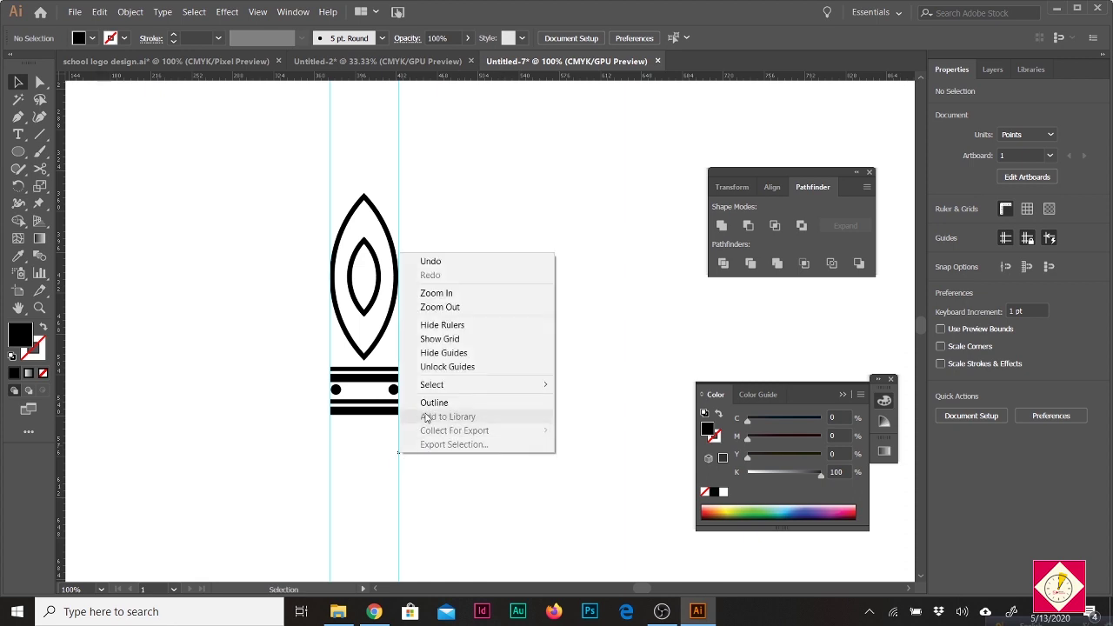
{"action": "left_click", "coordinate": [444, 352]}
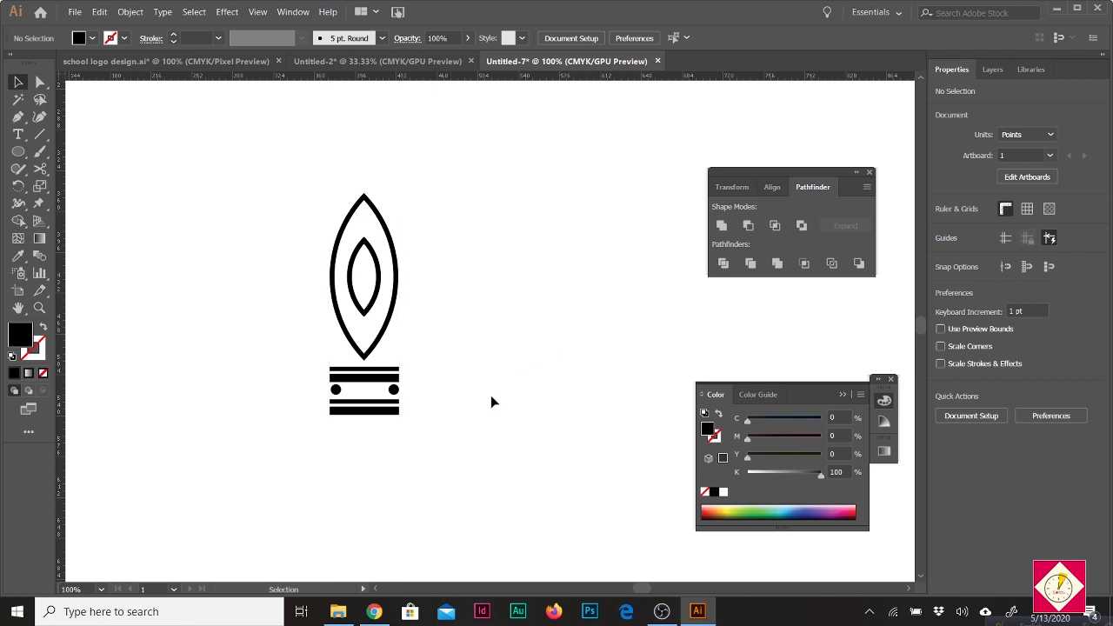
{"action": "left_click_drag", "start_coordinate": [422, 434], "coordinate": [291, 197]}
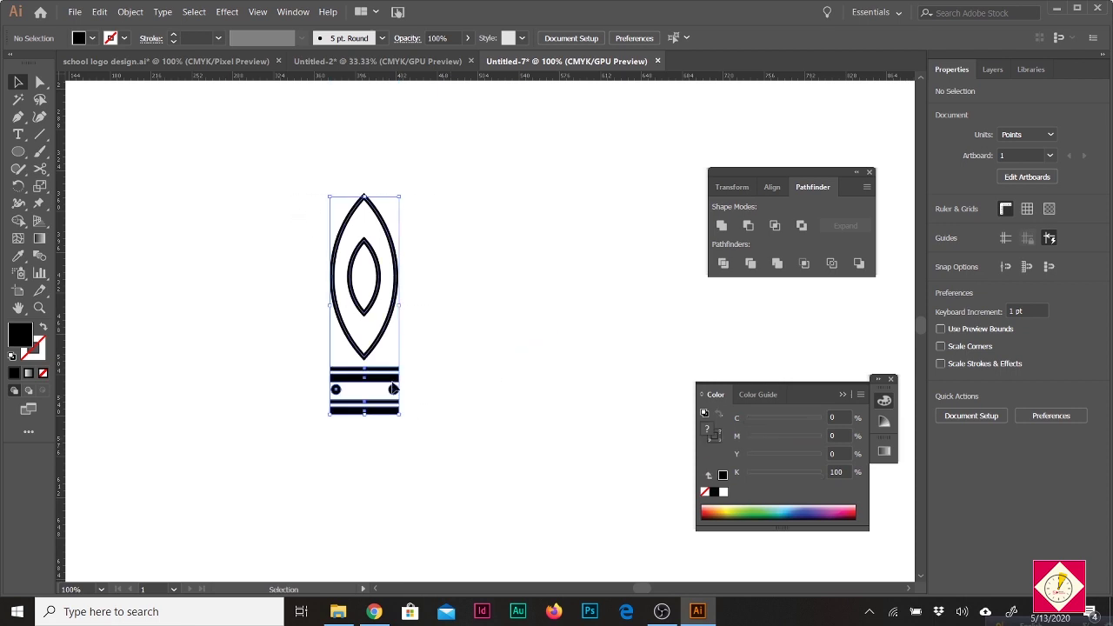
{"action": "left_click_drag", "start_coordinate": [392, 348], "coordinate": [393, 388]}
Expand the motif's fill and stroke into solid shapes and move it up-left
{"action": "left_click_drag", "start_coordinate": [448, 491], "coordinate": [293, 210]}
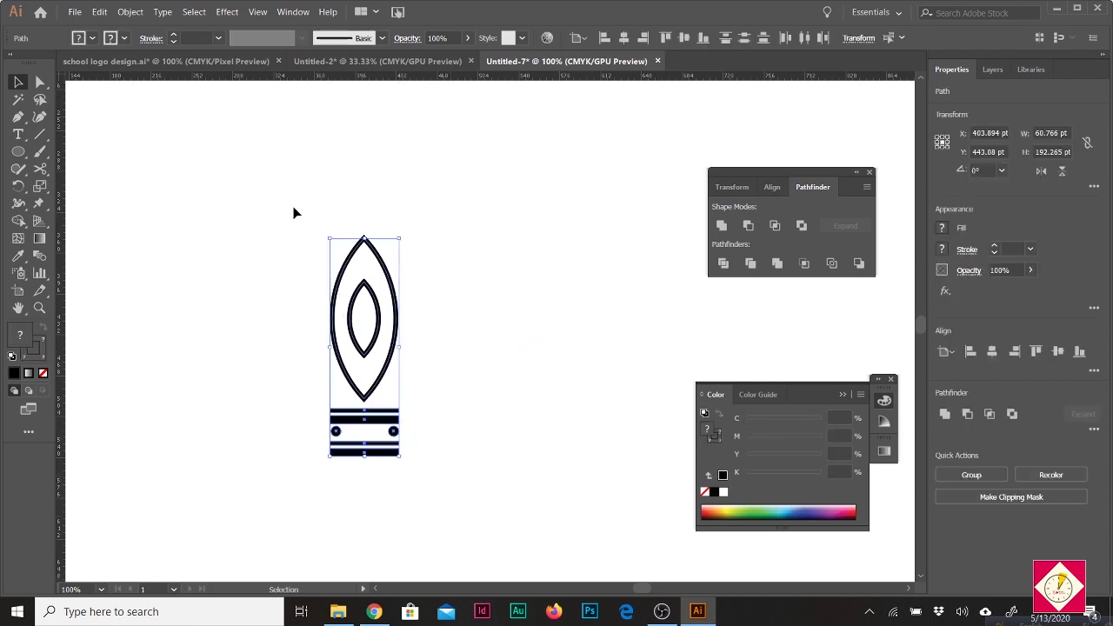
{"action": "left_click", "coordinate": [130, 12]}
{"action": "left_click", "coordinate": [141, 148]}
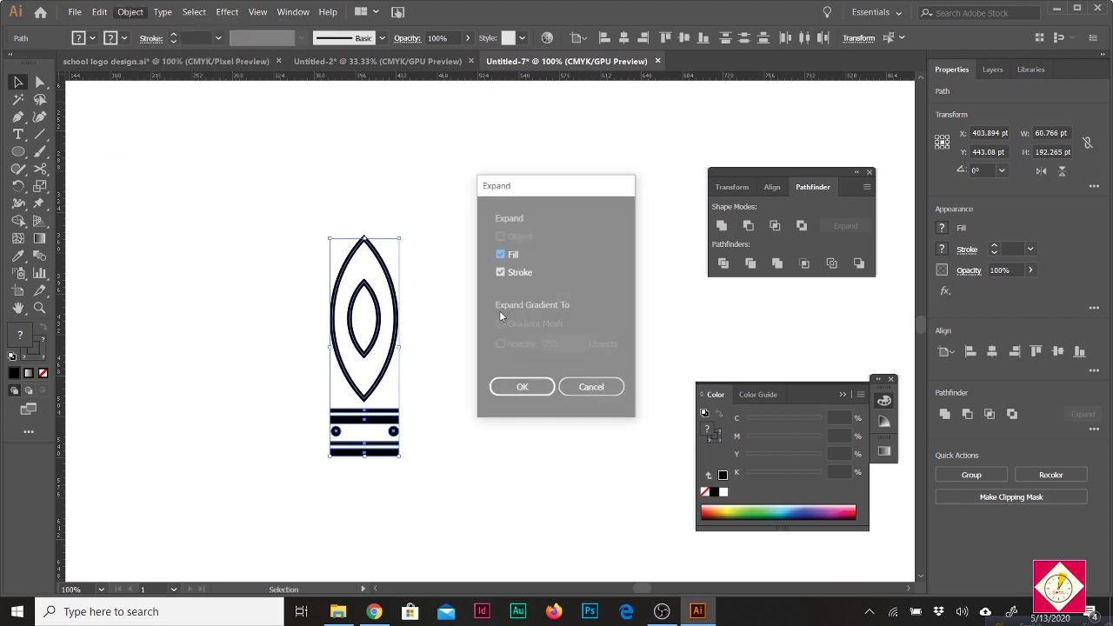
{"action": "left_click", "coordinate": [531, 392]}
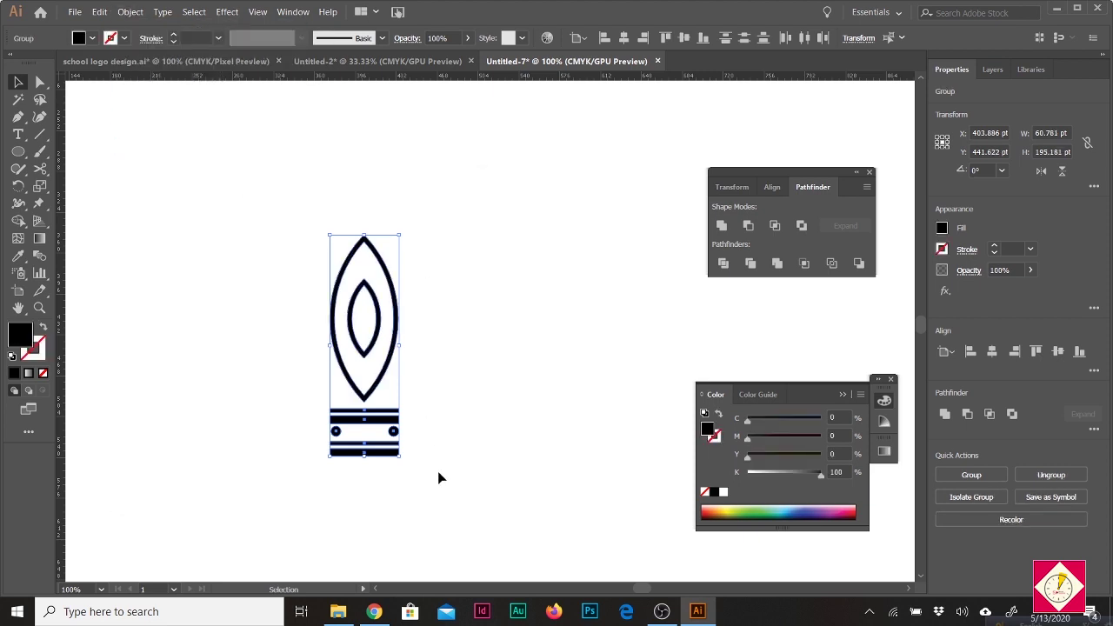
{"action": "left_click_drag", "start_coordinate": [438, 478], "coordinate": [263, 162]}
{"action": "left_click_drag", "start_coordinate": [396, 318], "coordinate": [278, 223]}
Group all the expanded motif pieces into one object
{"action": "right_click", "coordinate": [278, 222]}
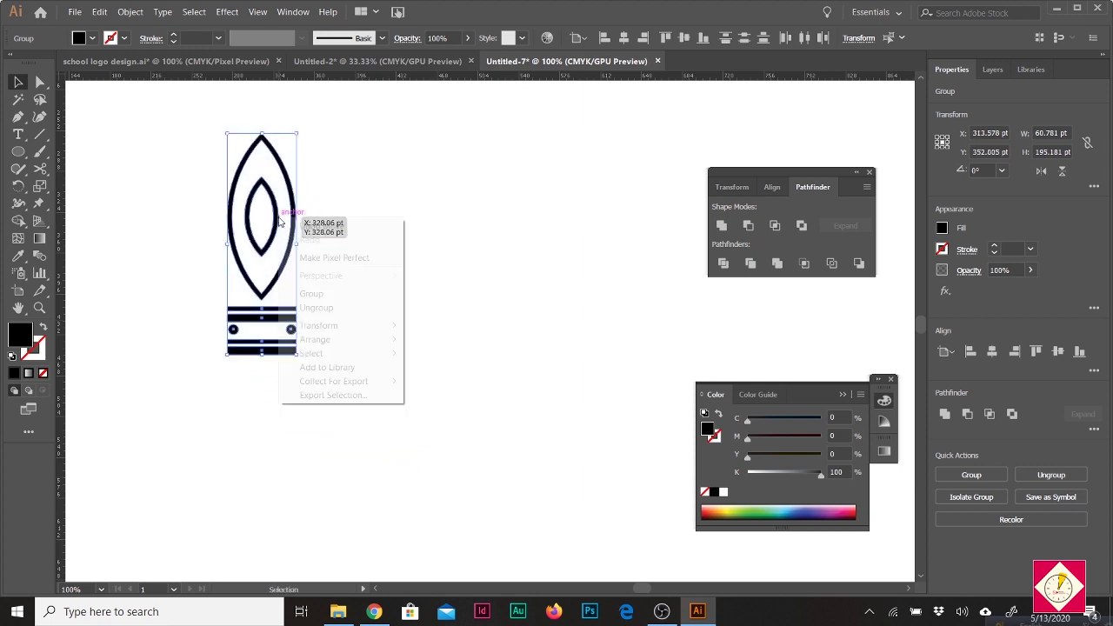
{"action": "left_click", "coordinate": [310, 294]}
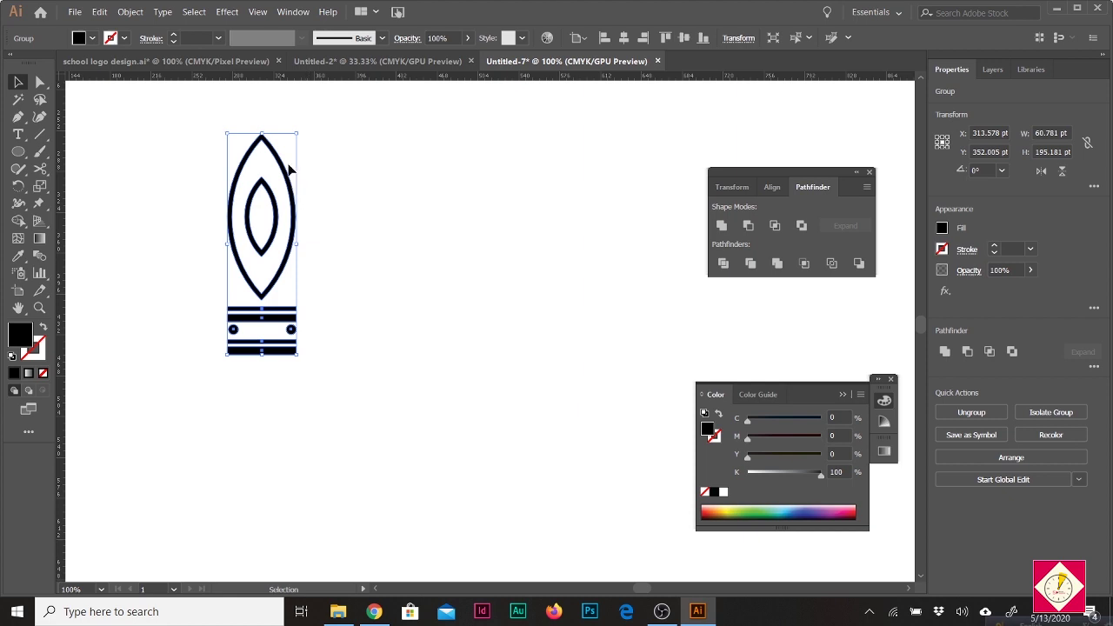
Create a new brush from the grouped motif as a Pattern Brush
{"action": "left_click", "coordinate": [363, 41]}
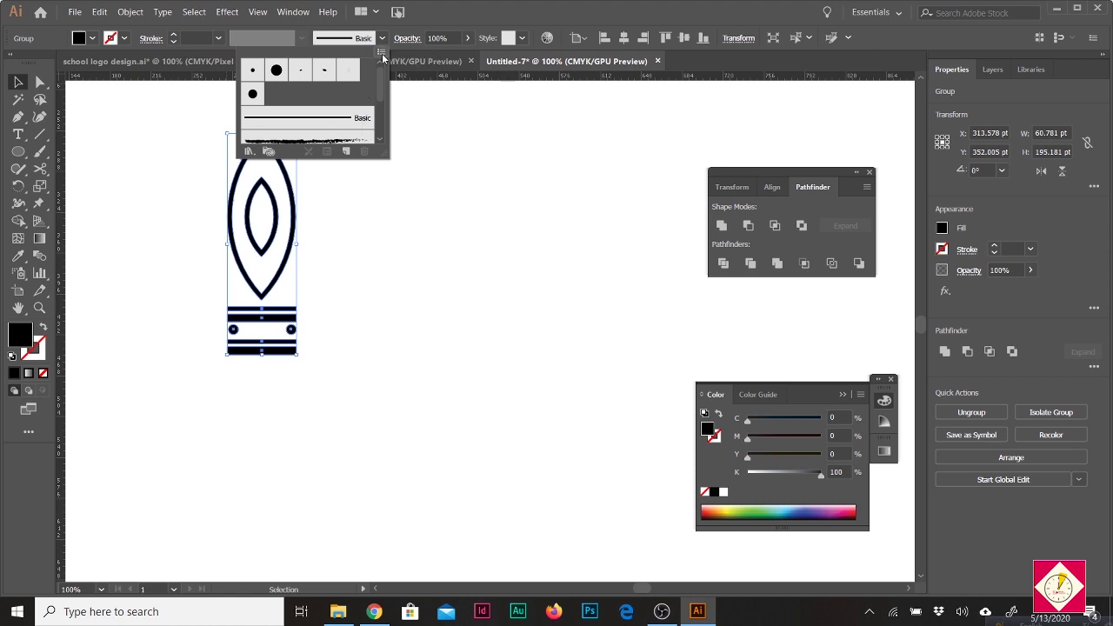
{"action": "left_click", "coordinate": [379, 54]}
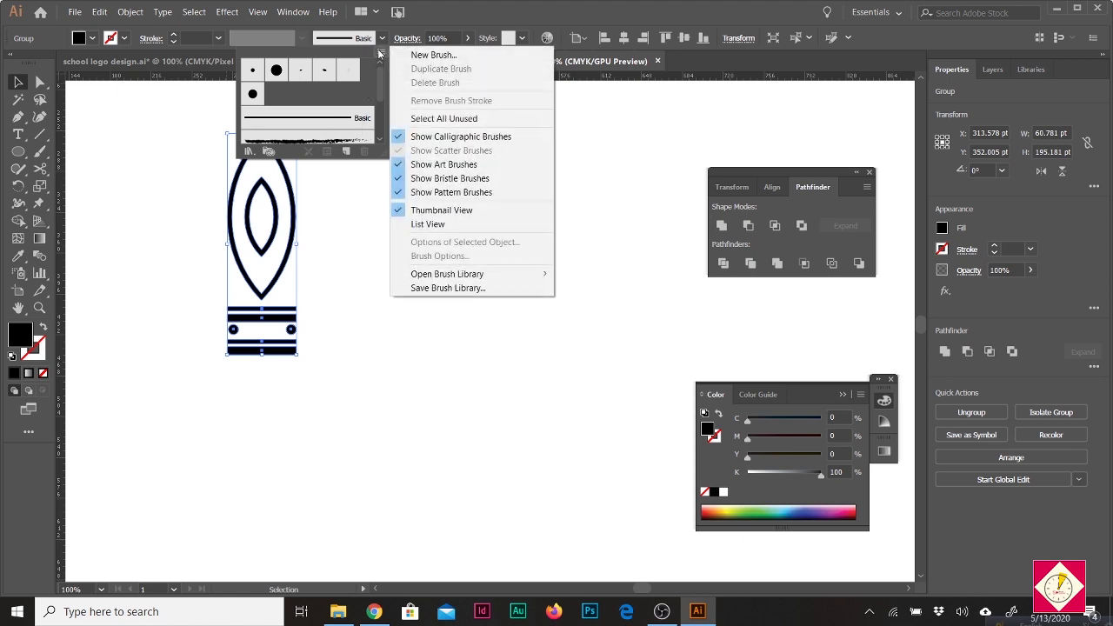
{"action": "left_click", "coordinate": [440, 58]}
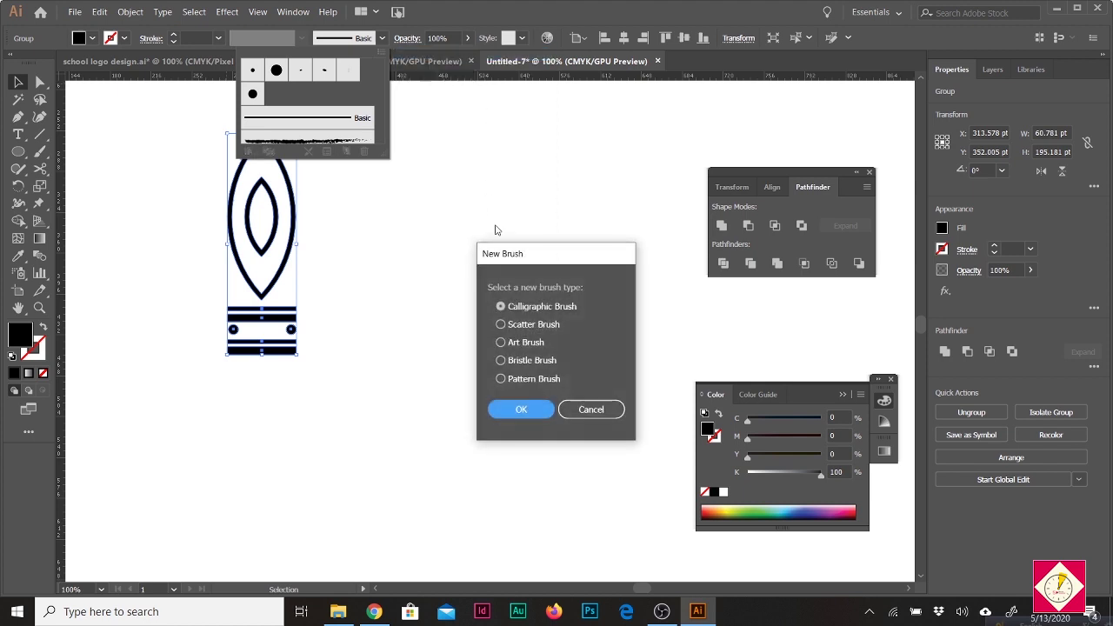
{"action": "left_click_drag", "start_coordinate": [549, 259], "coordinate": [498, 198]}
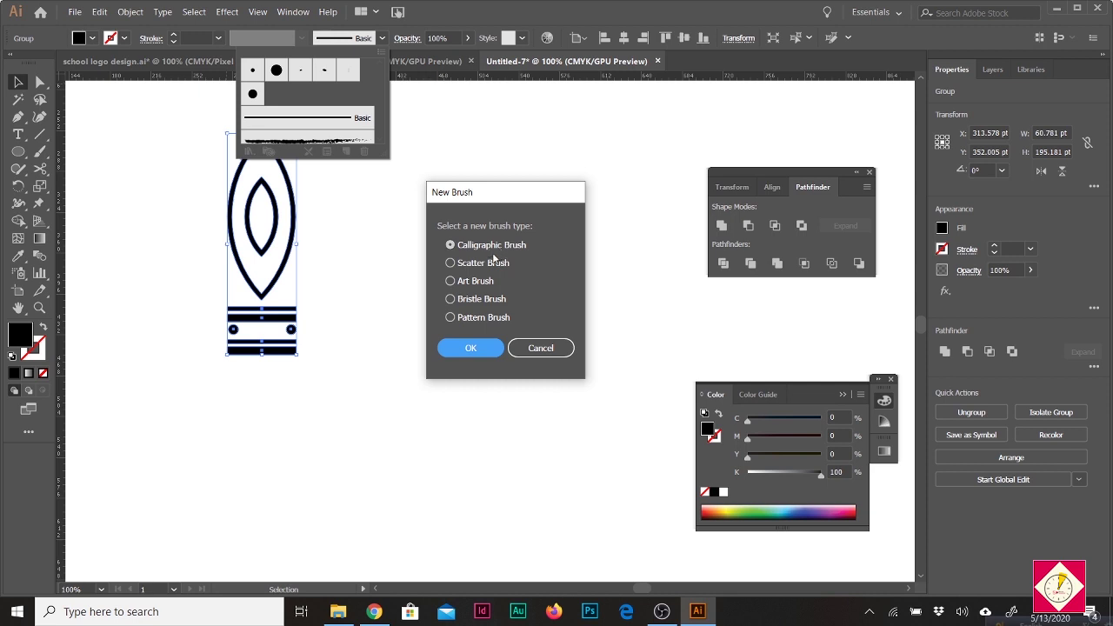
{"action": "left_click", "coordinate": [471, 319]}
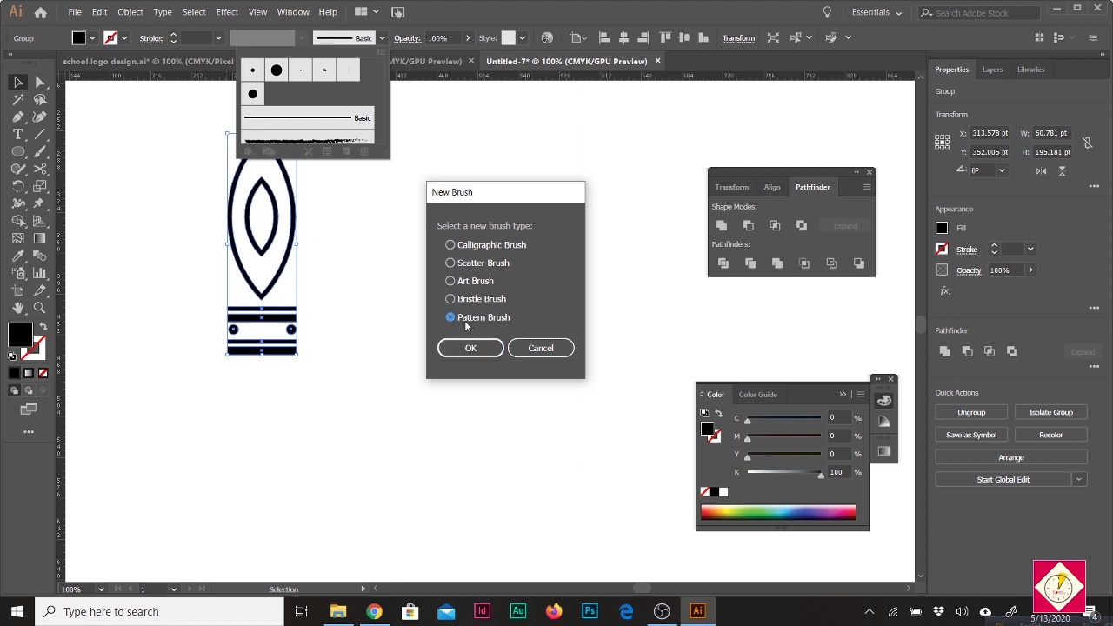
{"action": "left_click", "coordinate": [470, 349]}
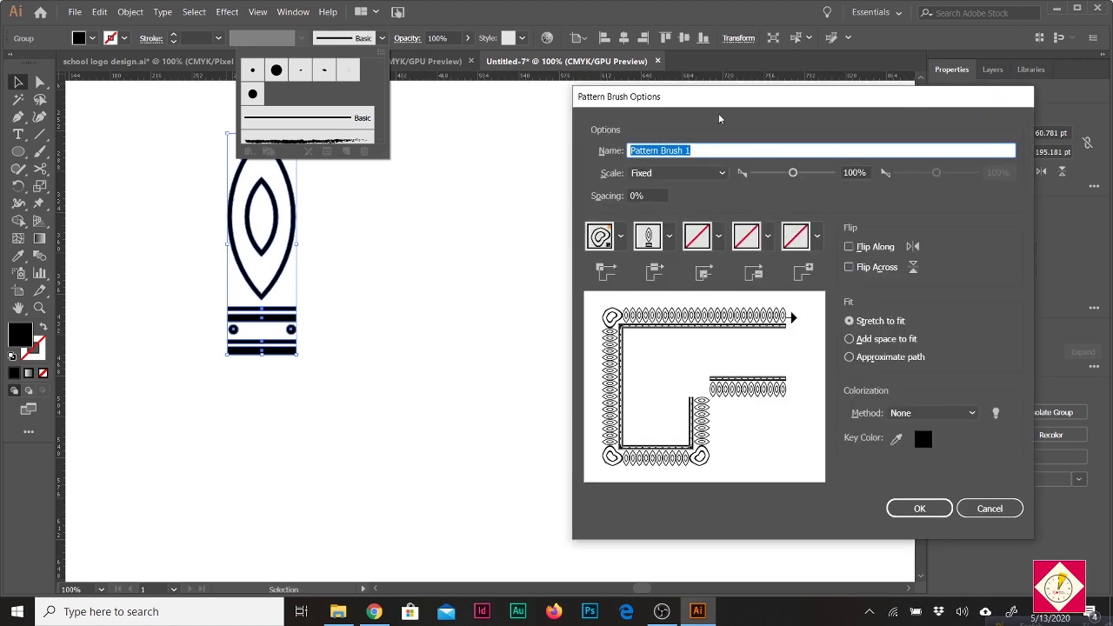
Keep the scale at 100% and save the brush as Pattern Brush 1
{"action": "left_click_drag", "start_coordinate": [705, 104], "coordinate": [558, 112]}
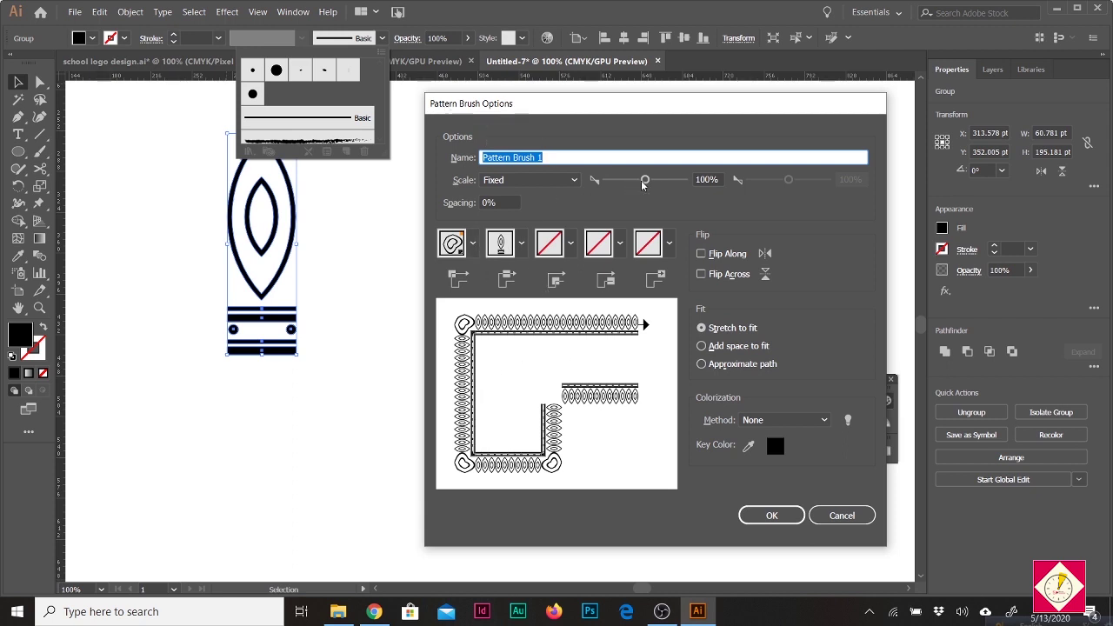
{"action": "left_click_drag", "start_coordinate": [645, 181], "coordinate": [645, 181]}
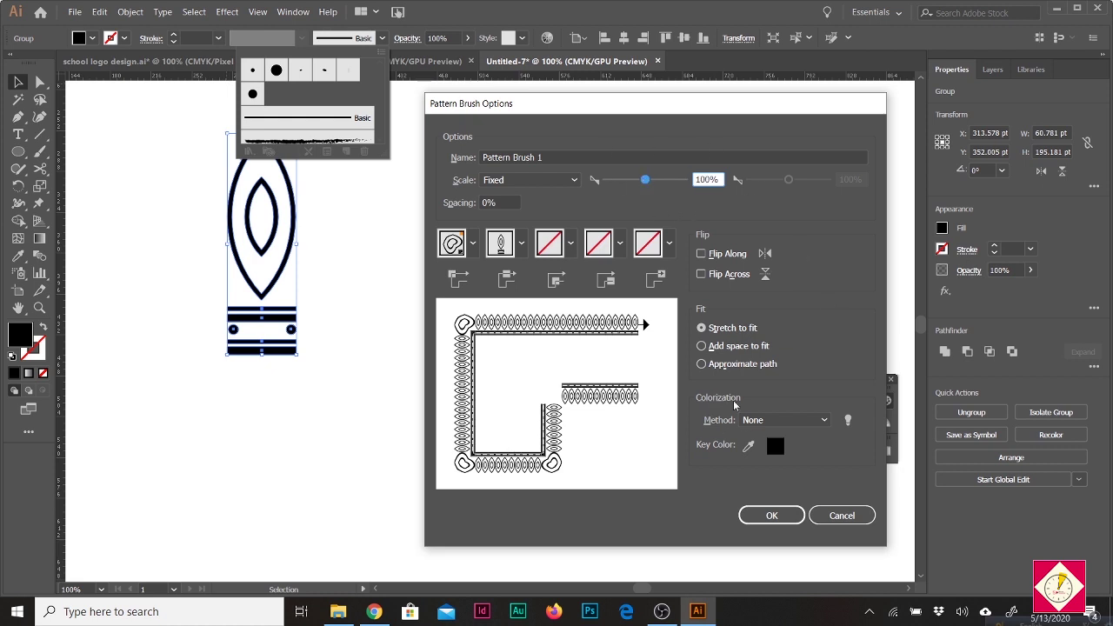
{"action": "left_click", "coordinate": [769, 515]}
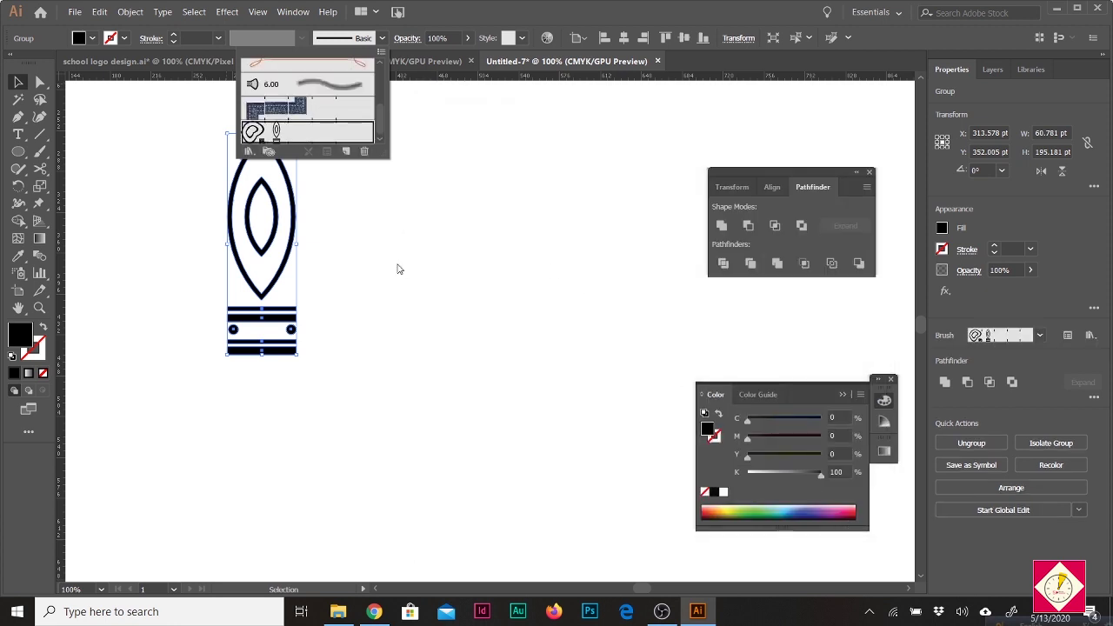
Choose Pattern Brush 1 and switch to the Paintbrush Tool
{"action": "left_click", "coordinate": [276, 126]}
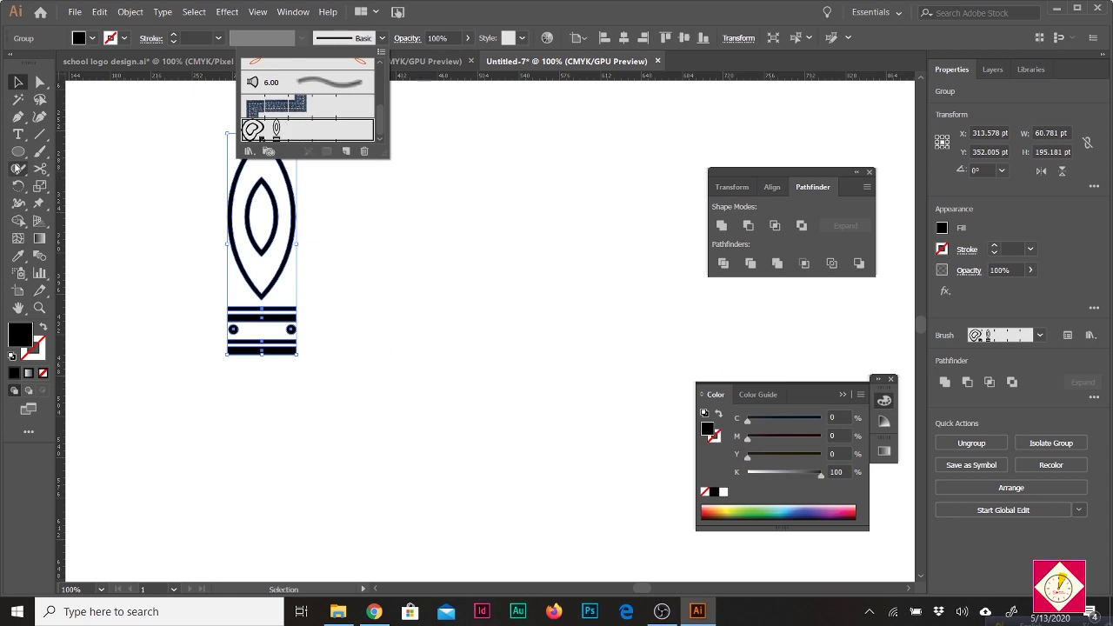
{"action": "key", "text": "Escape"}
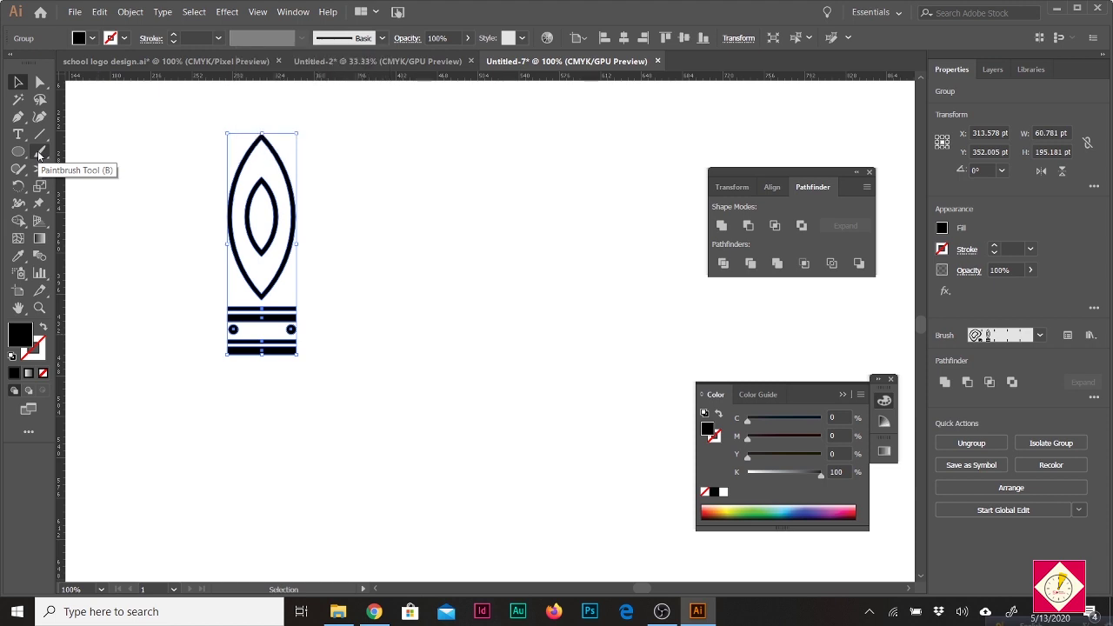
{"action": "right_click", "coordinate": [39, 153]}
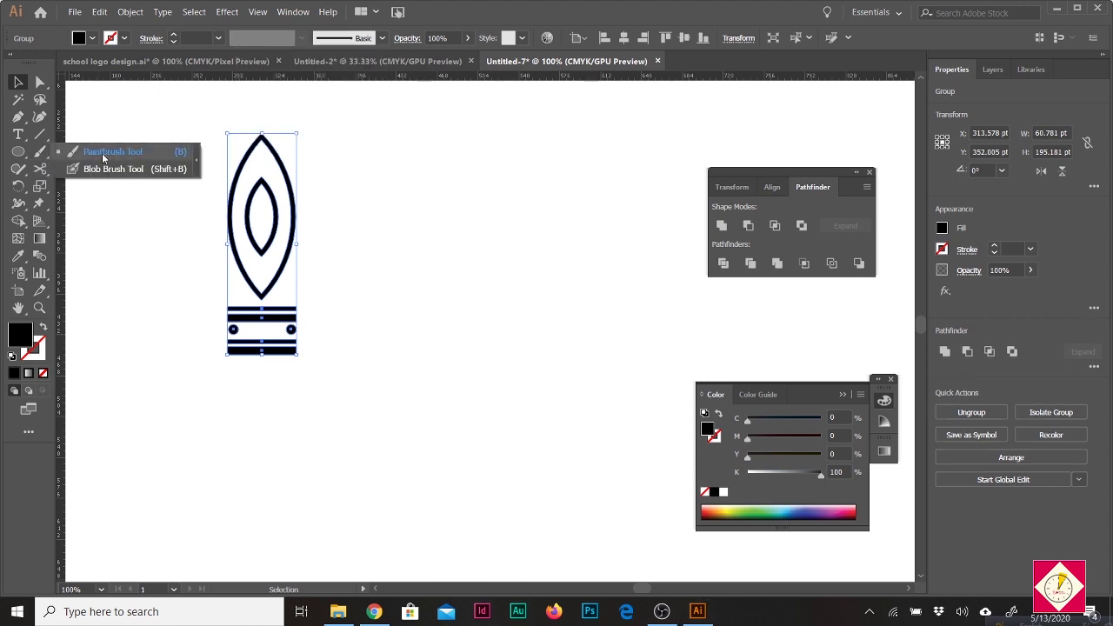
{"action": "left_click", "coordinate": [102, 158]}
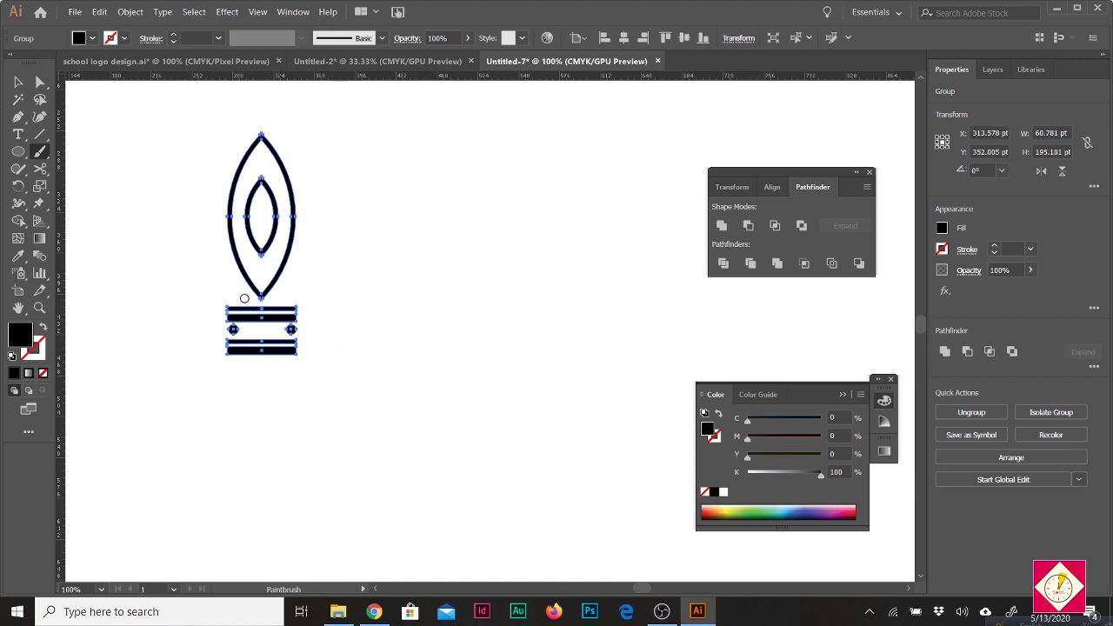
Paint a straight leaf-row stroke across the bottom of the artboard, replacing an undone curved attempt
{"action": "scroll", "coordinate": [296, 307], "scroll_direction": "down", "scroll_amount": 2}
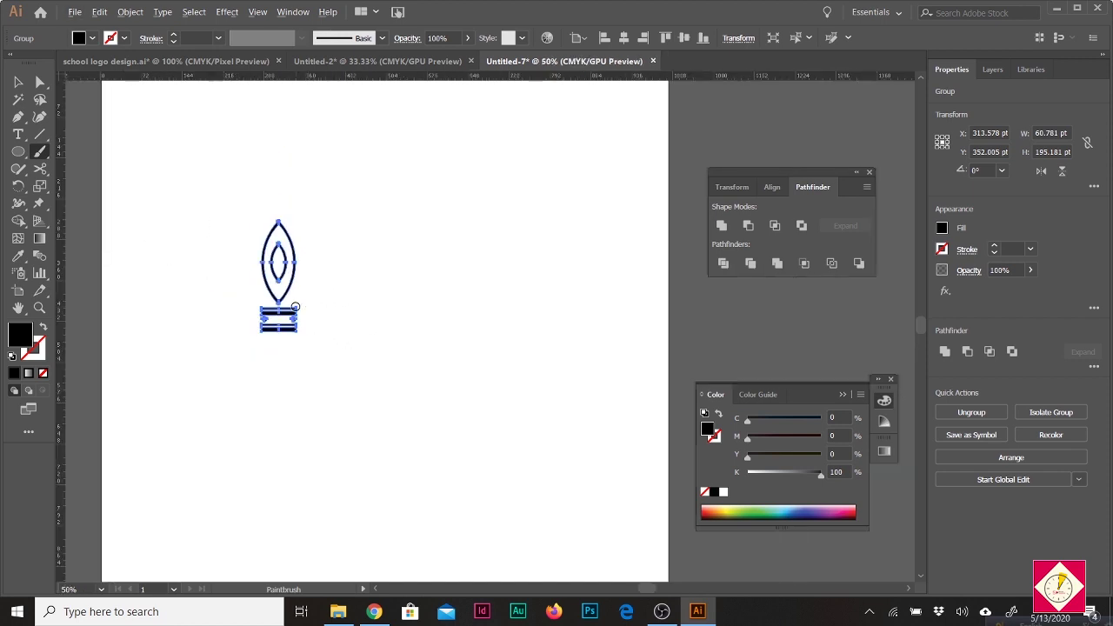
{"action": "scroll", "coordinate": [403, 363], "scroll_direction": "up", "scroll_amount": 2}
{"action": "scroll", "coordinate": [266, 321], "scroll_direction": "down", "scroll_amount": 1}
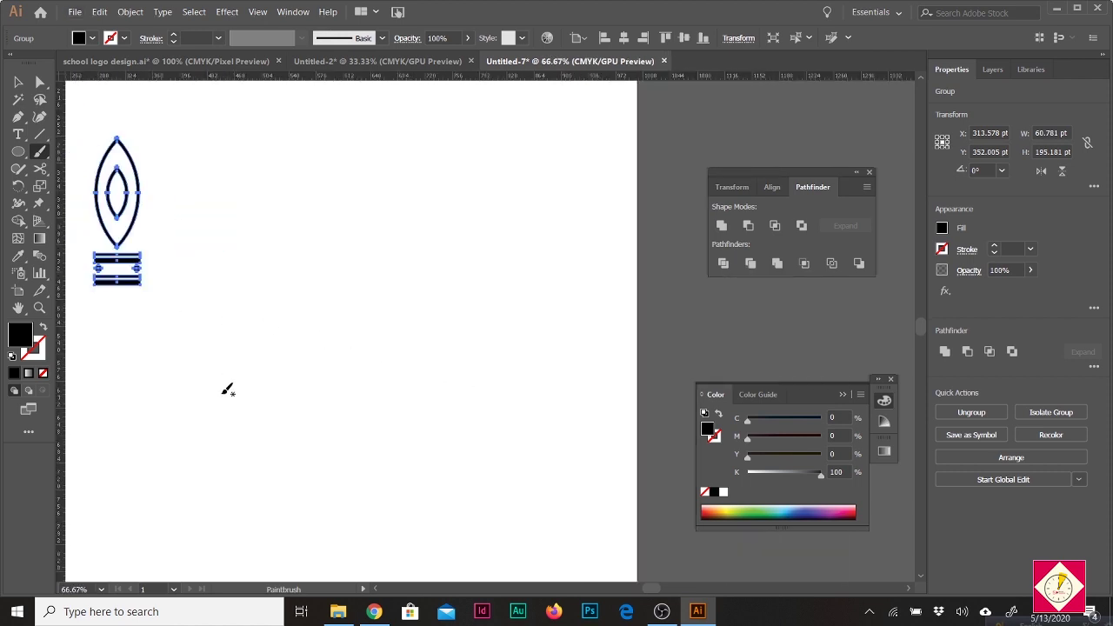
{"action": "mouse_move", "coordinate": [211, 398]}
{"action": "left_mouse_down"}
{"action": "mouse_move", "coordinate": [253, 352]}
{"action": "mouse_move", "coordinate": [306, 347]}
{"action": "mouse_move", "coordinate": [337, 314]}
{"action": "mouse_move", "coordinate": [446, 256]}
{"action": "left_mouse_up"}
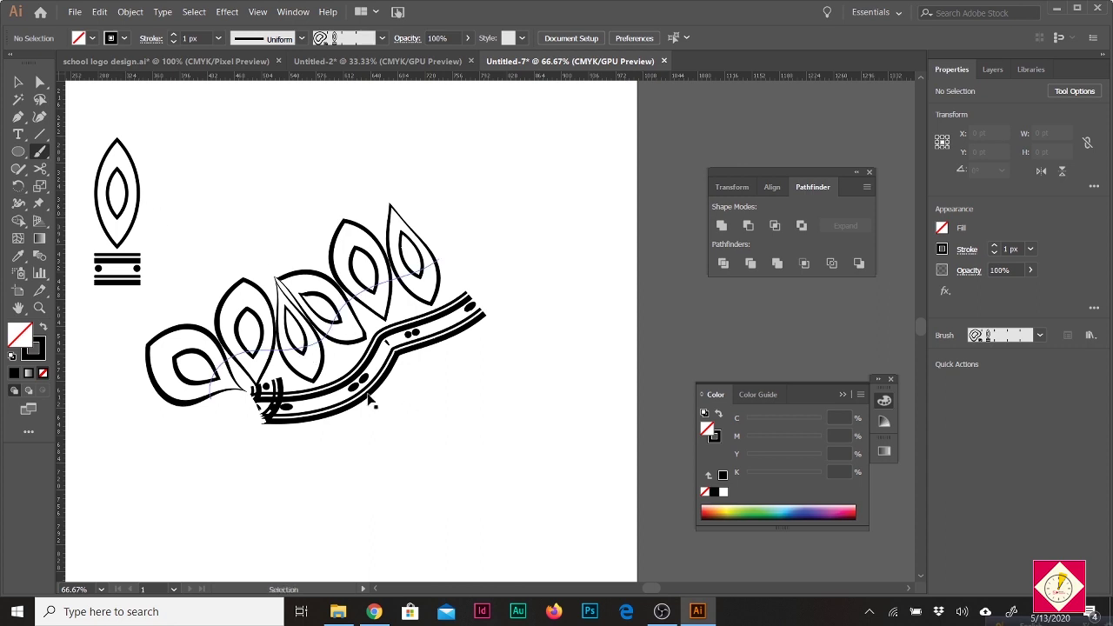
{"action": "key", "text": "ctrl+z"}
{"action": "scroll", "coordinate": [412, 357], "scroll_direction": "down", "scroll_amount": 2}
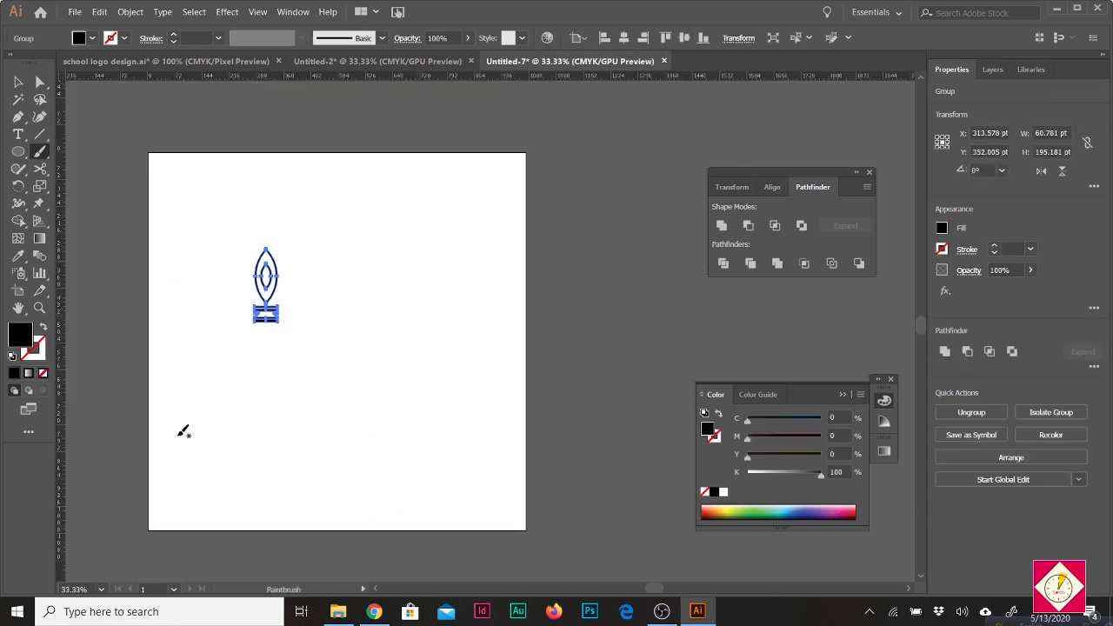
{"action": "left_click_drag", "start_coordinate": [179, 435], "coordinate": [481, 444]}
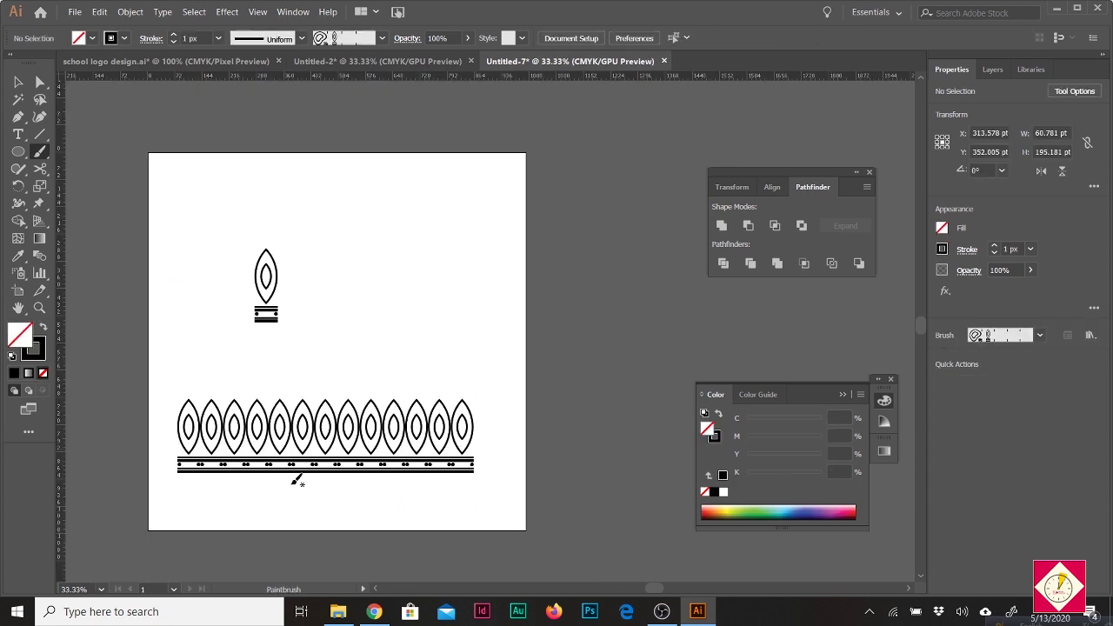
{"action": "scroll", "coordinate": [261, 478], "scroll_direction": "up", "scroll_amount": 2}
{"action": "scroll", "coordinate": [342, 397], "scroll_direction": "down", "scroll_amount": 2}
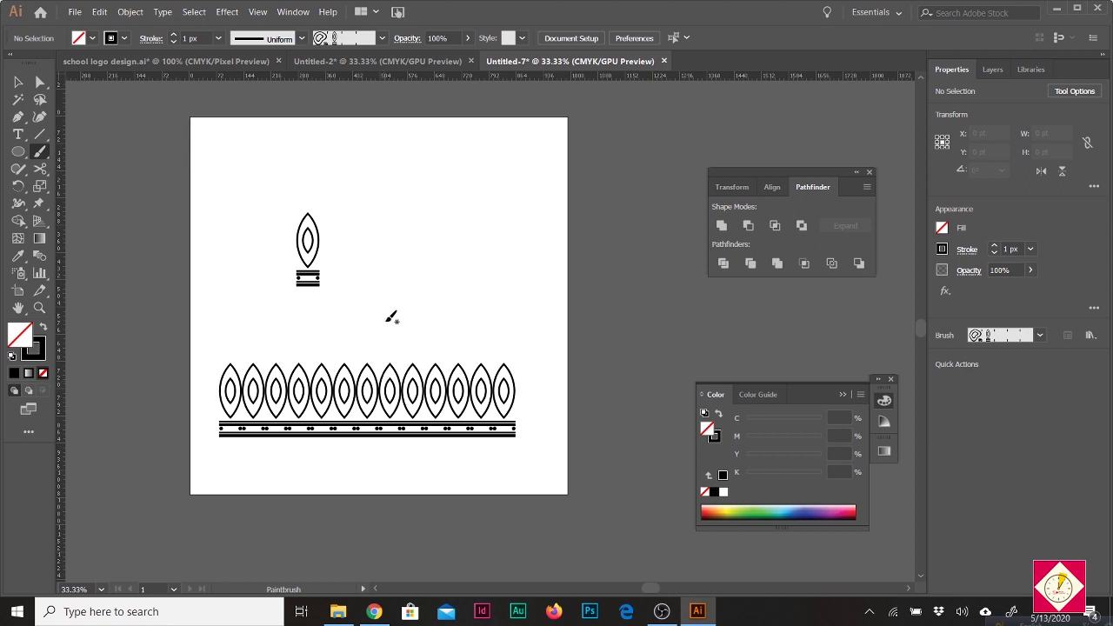
{"action": "key", "text": "v"}
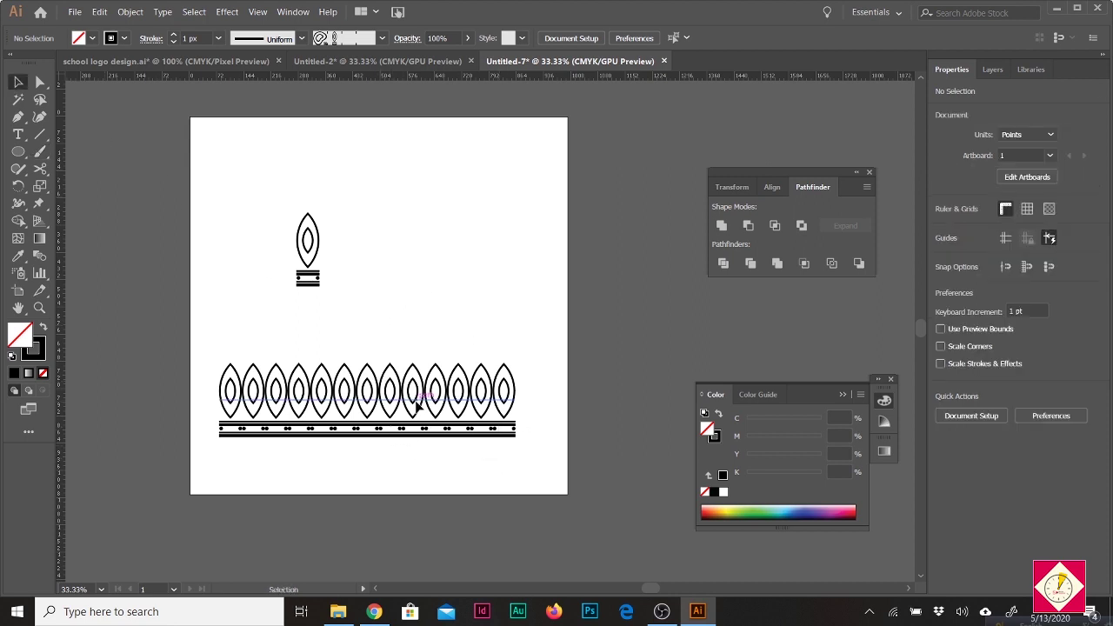
Delete the test leaf row and draw a 399.83 pt circle
{"action": "left_click", "coordinate": [463, 420]}
{"action": "key", "text": "Delete"}
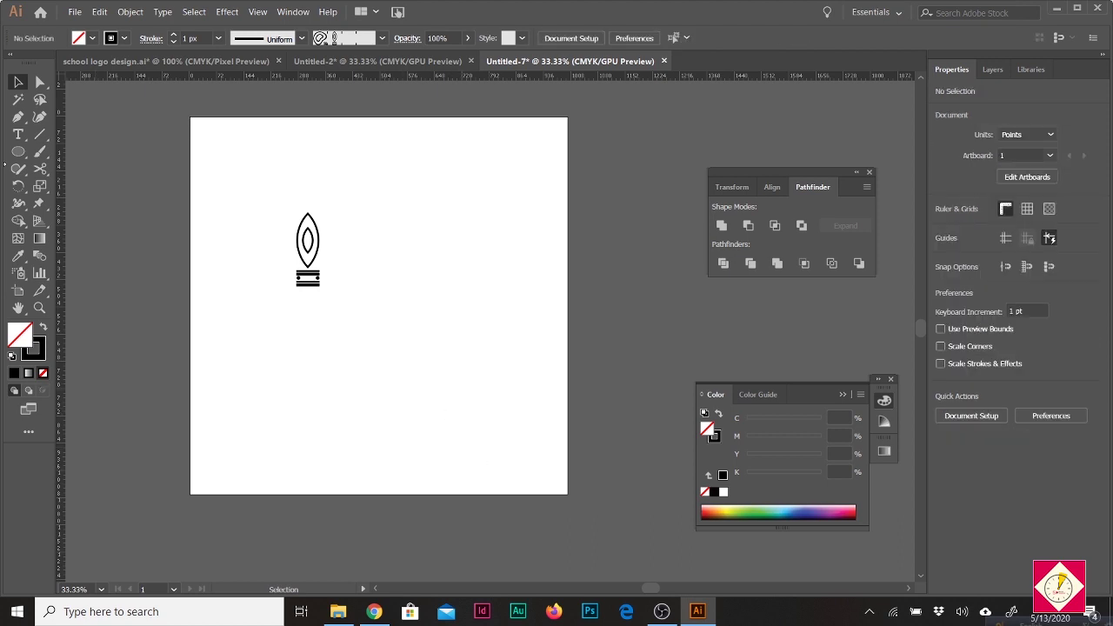
{"action": "left_click_drag", "start_coordinate": [23, 154], "coordinate": [120, 189]}
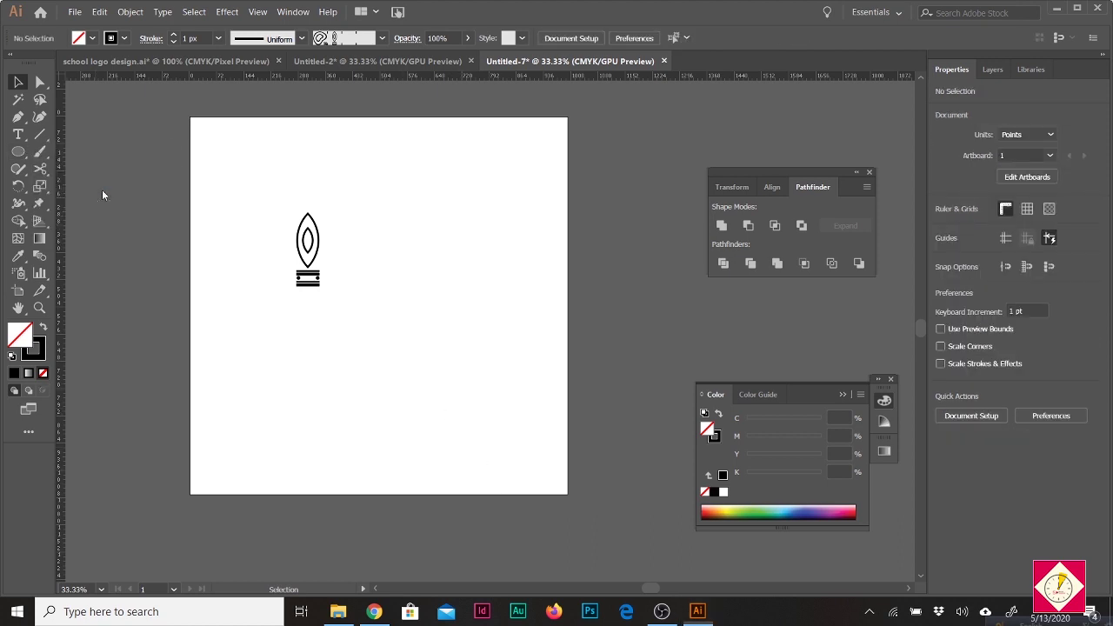
{"action": "scroll", "coordinate": [443, 372], "scroll_direction": "up", "scroll_amount": 2}
{"action": "left_click_drag", "start_coordinate": [343, 297], "coordinate": [418, 449]}
{"action": "key", "text": "v"}
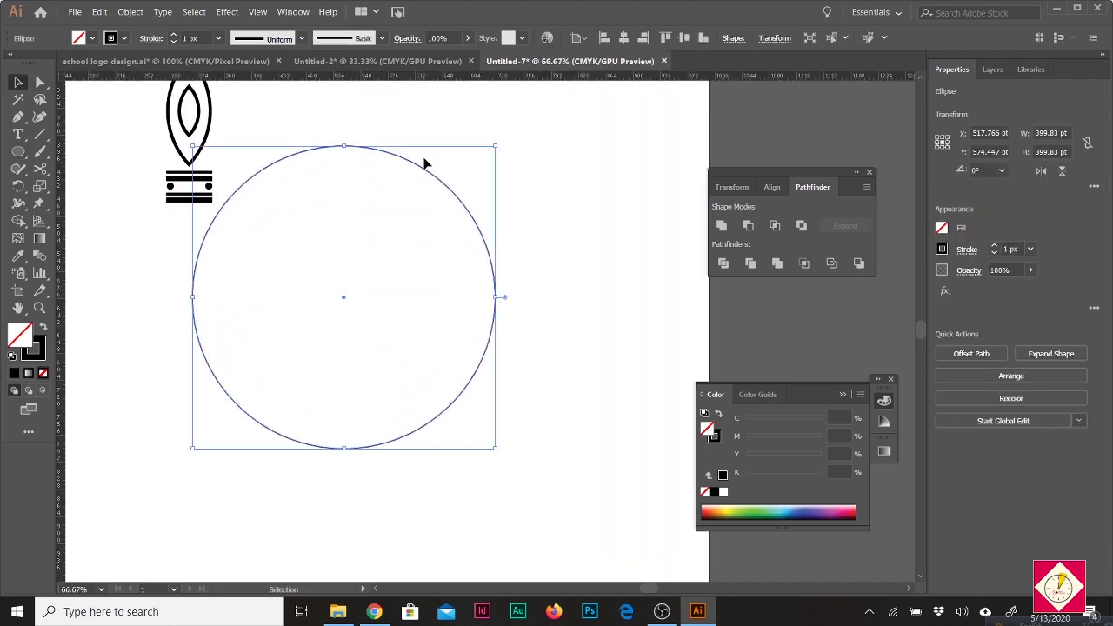
Move the circle lower right and stroke it with Pattern Brush 1
{"action": "left_click_drag", "start_coordinate": [366, 149], "coordinate": [415, 235]}
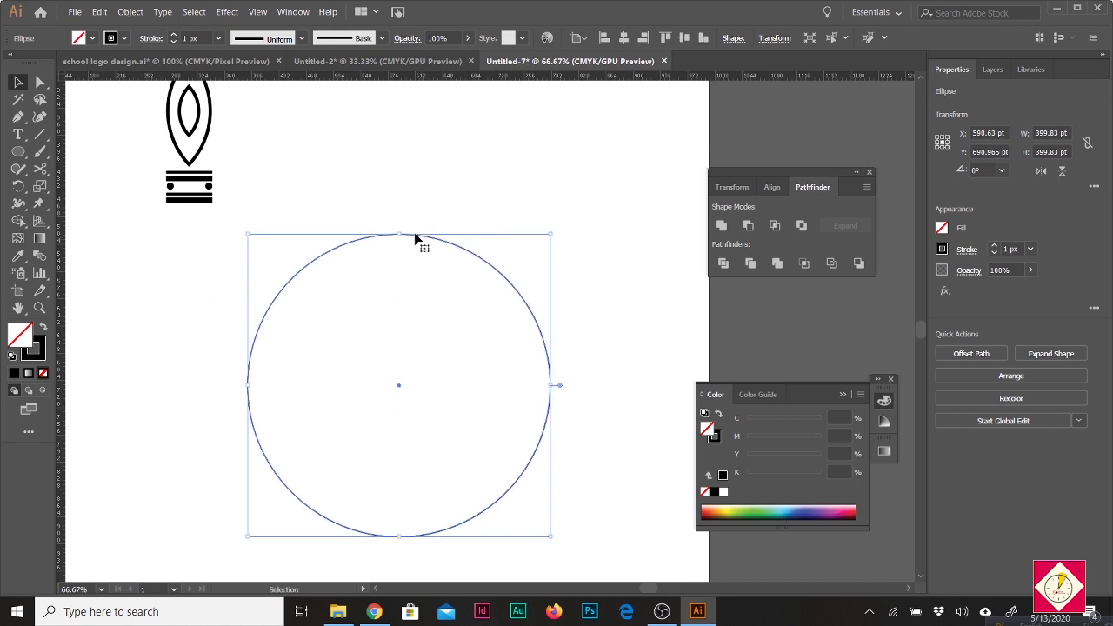
{"action": "left_click", "coordinate": [345, 40]}
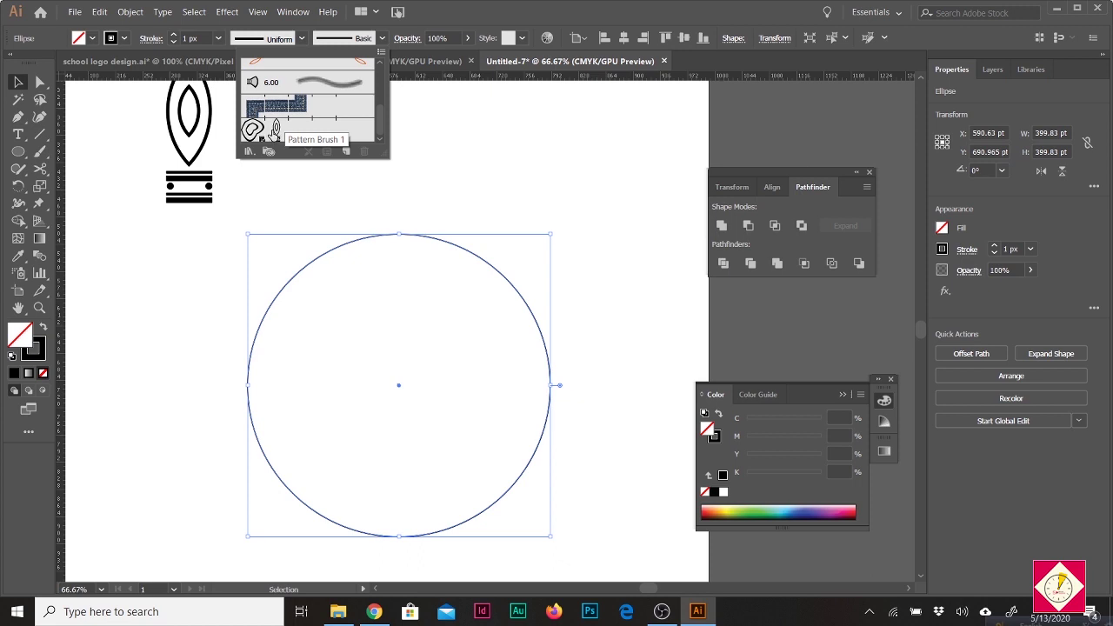
{"action": "left_click", "coordinate": [275, 130]}
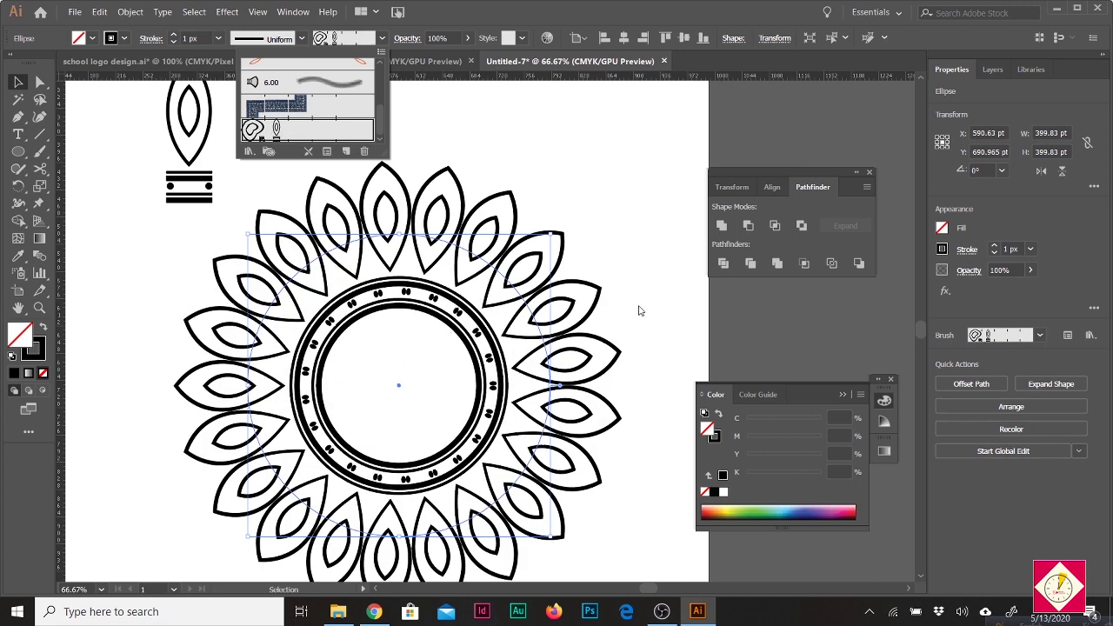
Zoom out and pan to the petal ring, then delete the original leaf motif
{"action": "left_click", "coordinate": [418, 304]}
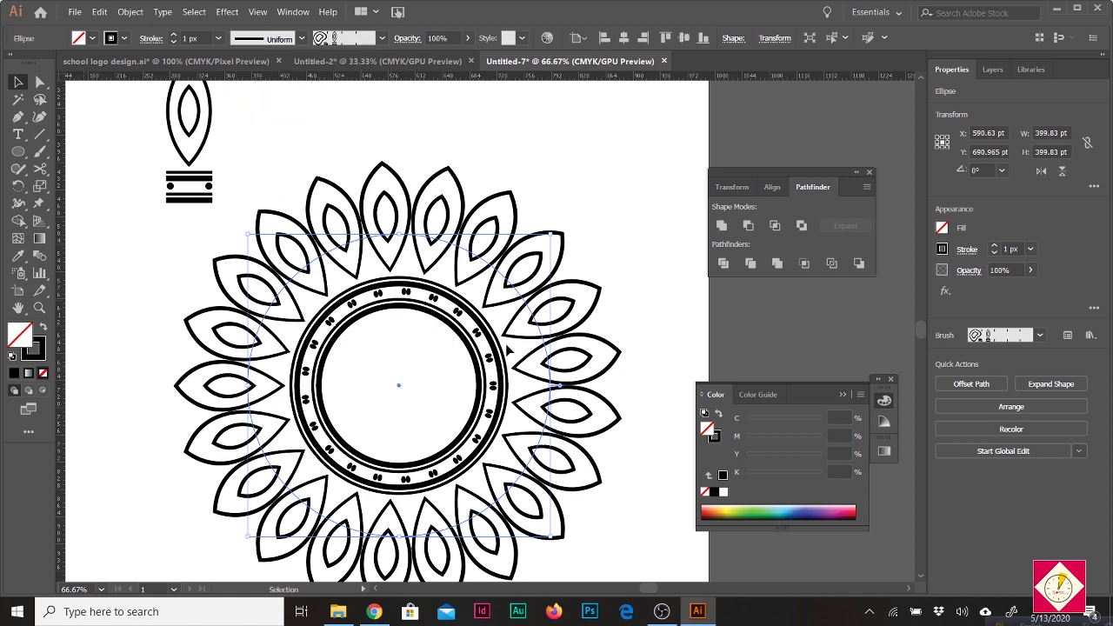
{"action": "scroll", "coordinate": [420, 284], "scroll_direction": "down", "scroll_amount": 1, "text": "alt"}
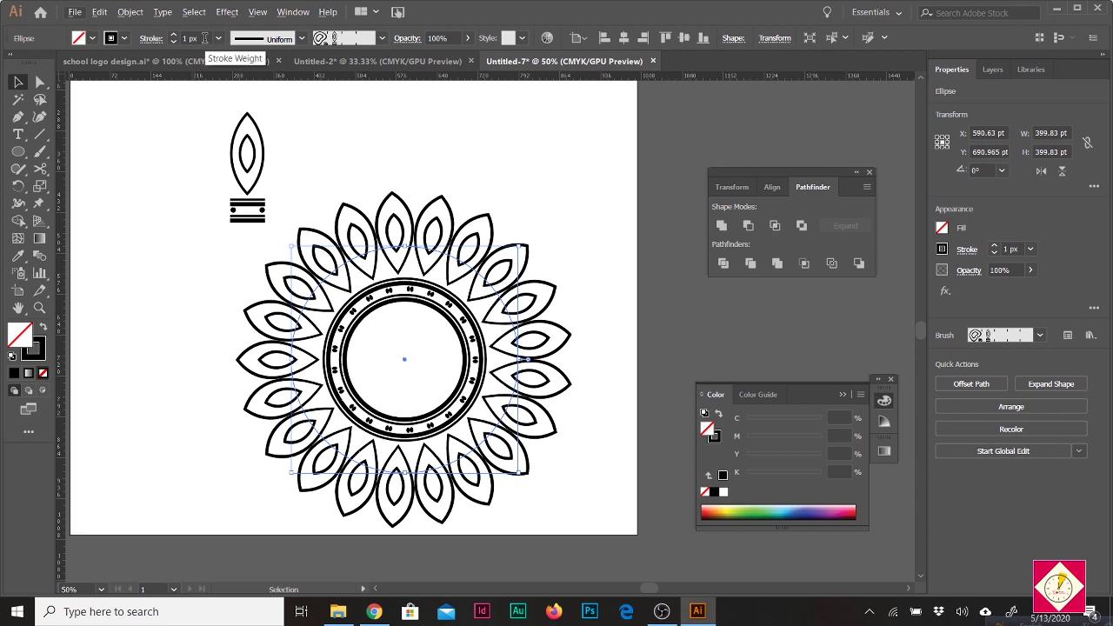
{"action": "scroll", "coordinate": [204, 38], "scroll_direction": "up", "scroll_amount": 2}
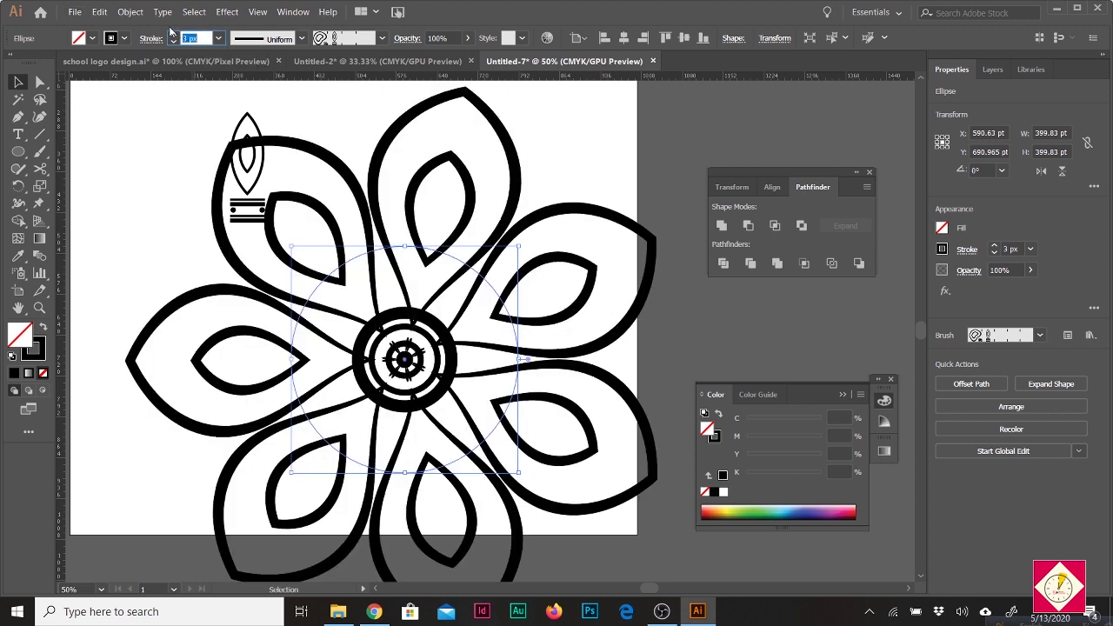
{"action": "key", "text": "ctrl+minus"}
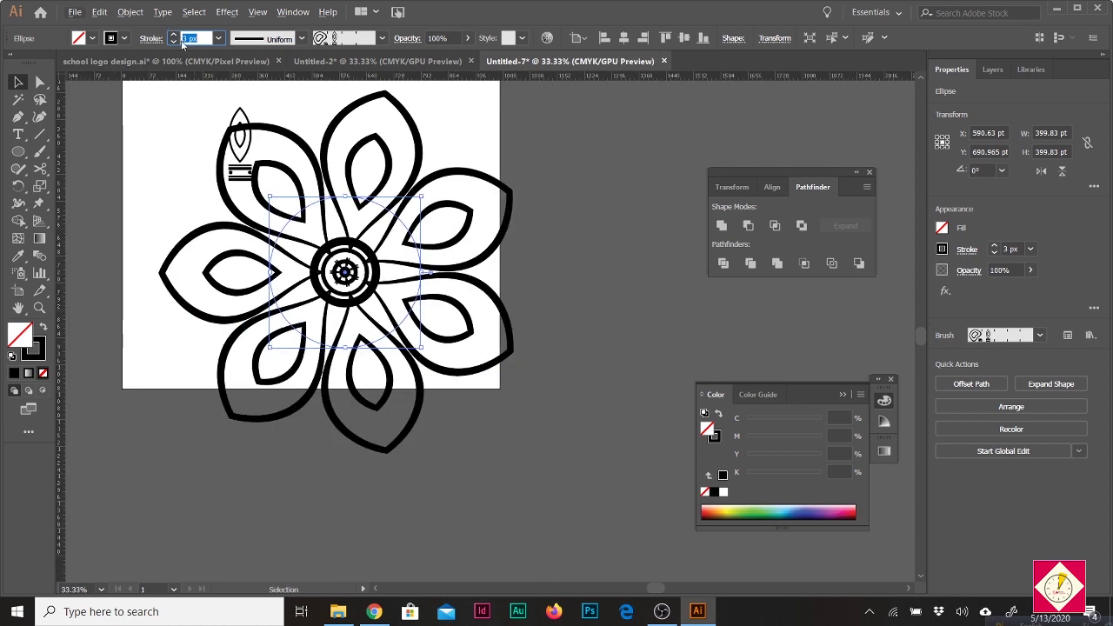
{"action": "scroll", "coordinate": [195, 38], "scroll_direction": "up", "scroll_amount": 2}
{"action": "scroll", "coordinate": [200, 37], "scroll_direction": "down", "scroll_amount": 1}
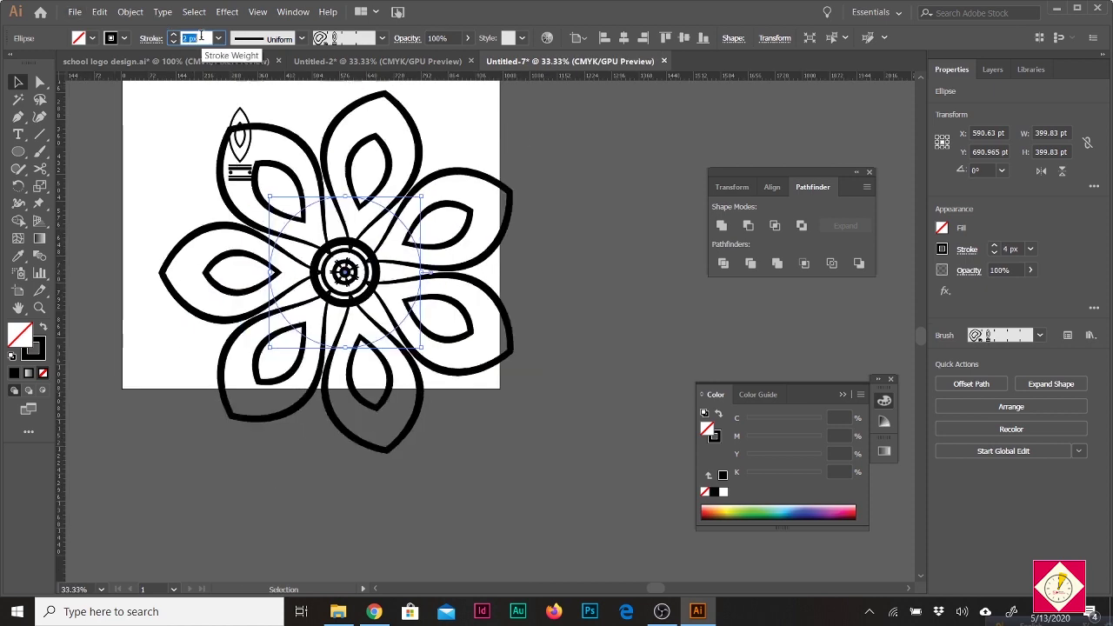
{"action": "scroll", "coordinate": [200, 37], "scroll_direction": "down", "scroll_amount": 4}
{"action": "left_click_drag", "start_coordinate": [330, 276], "coordinate": [359, 328]}
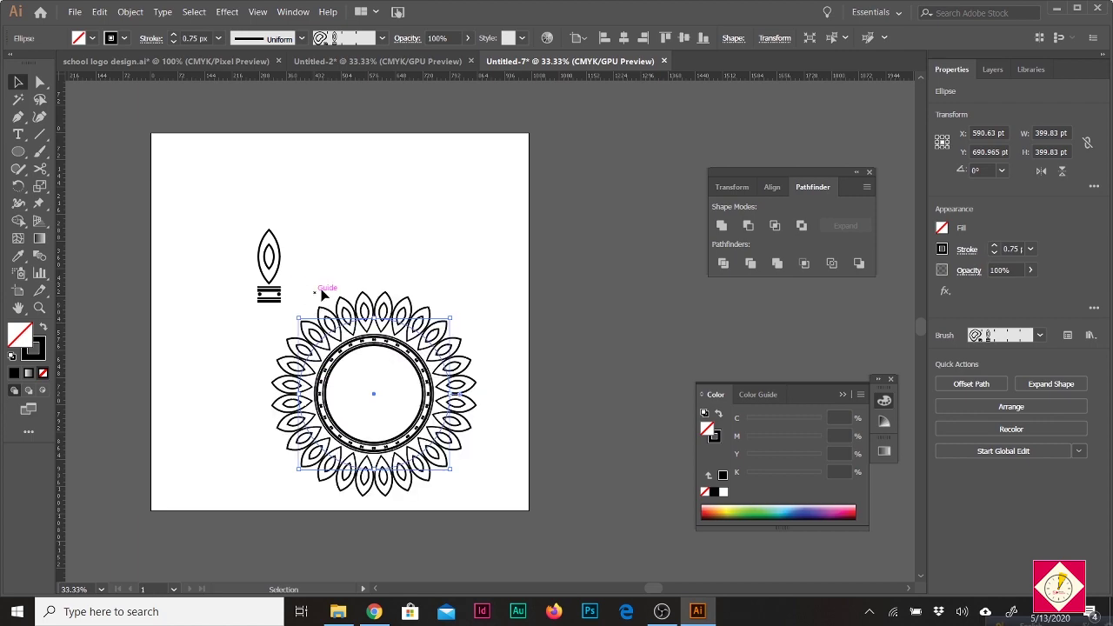
{"action": "scroll", "coordinate": [322, 295], "scroll_direction": "up", "scroll_amount": 2}
{"action": "scroll", "coordinate": [290, 266], "scroll_direction": "down", "scroll_amount": 1}
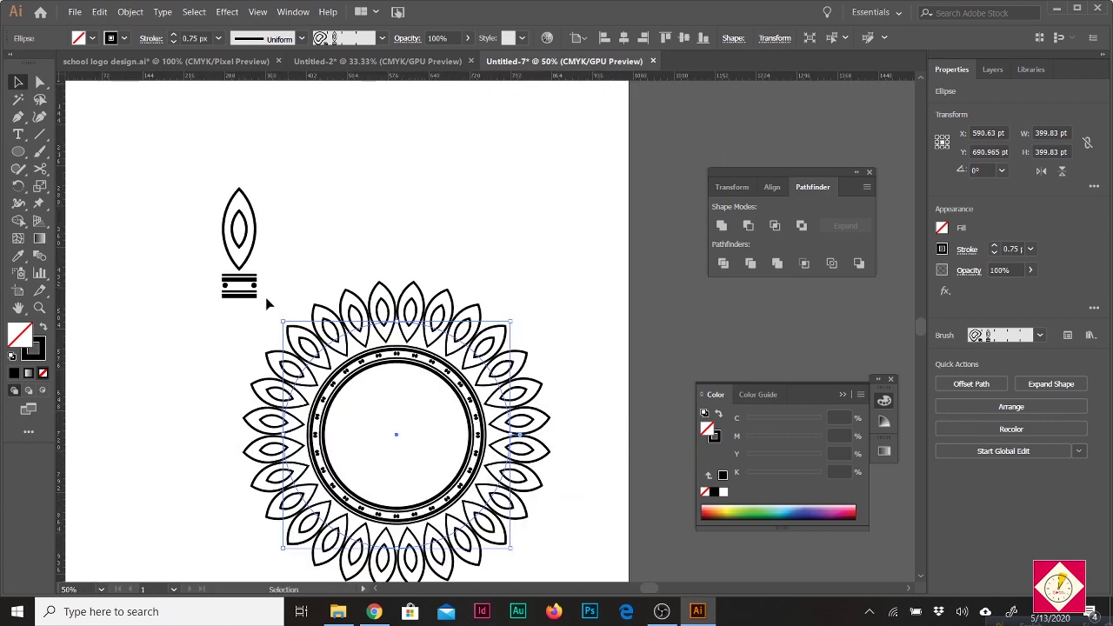
{"action": "left_click", "coordinate": [208, 188]}
{"action": "key", "text": "Delete"}
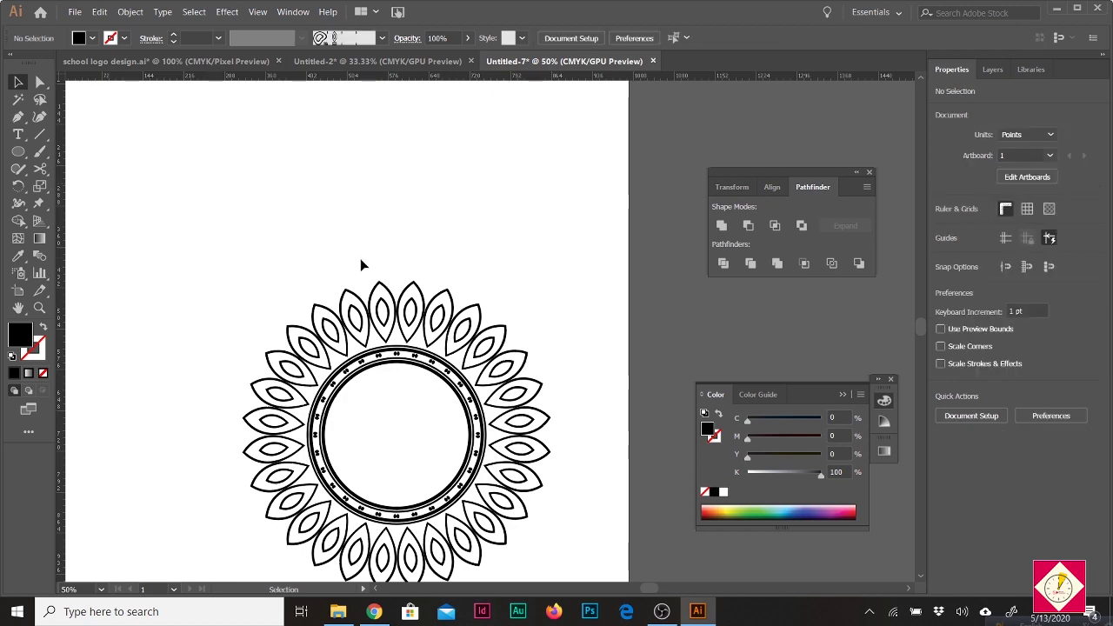
Move the mandala toward the centre of the artboard
{"action": "scroll", "coordinate": [362, 256], "scroll_direction": "down", "scroll_amount": 2}
{"action": "left_click_drag", "start_coordinate": [381, 347], "coordinate": [354, 303]}
{"action": "scroll", "coordinate": [354, 303], "scroll_direction": "up", "scroll_amount": 2}
{"action": "scroll", "coordinate": [360, 291], "scroll_direction": "up", "scroll_amount": 2}
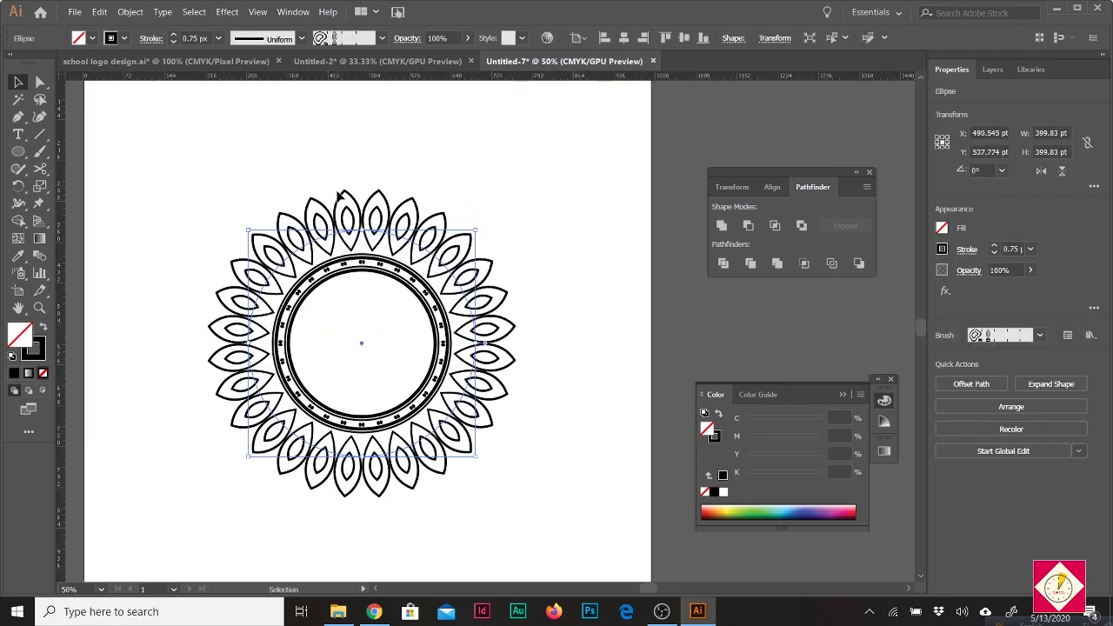
Set the outer ring's stroke weight to 0.5 px and deselect it
{"action": "left_click", "coordinate": [195, 38]}
{"action": "type", "text": "0.5"}
{"action": "key", "text": "Return"}
{"action": "scroll", "coordinate": [210, 39], "scroll_direction": "down", "scroll_amount": 1}
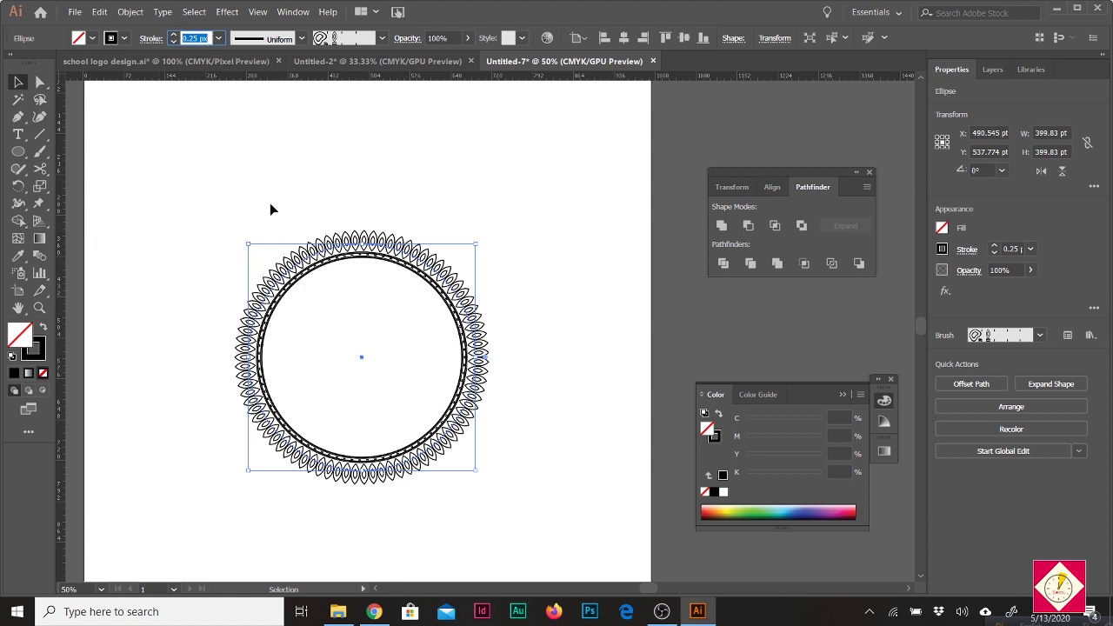
{"action": "scroll", "coordinate": [203, 38], "scroll_direction": "up", "scroll_amount": 1}
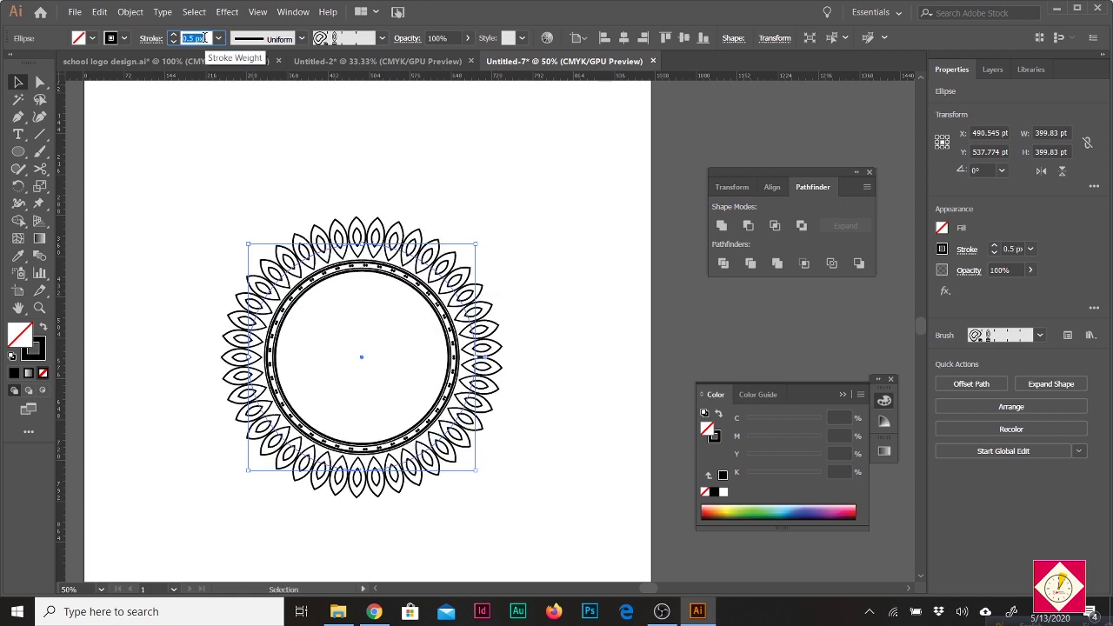
{"action": "scroll", "coordinate": [202, 39], "scroll_direction": "up", "scroll_amount": 1}
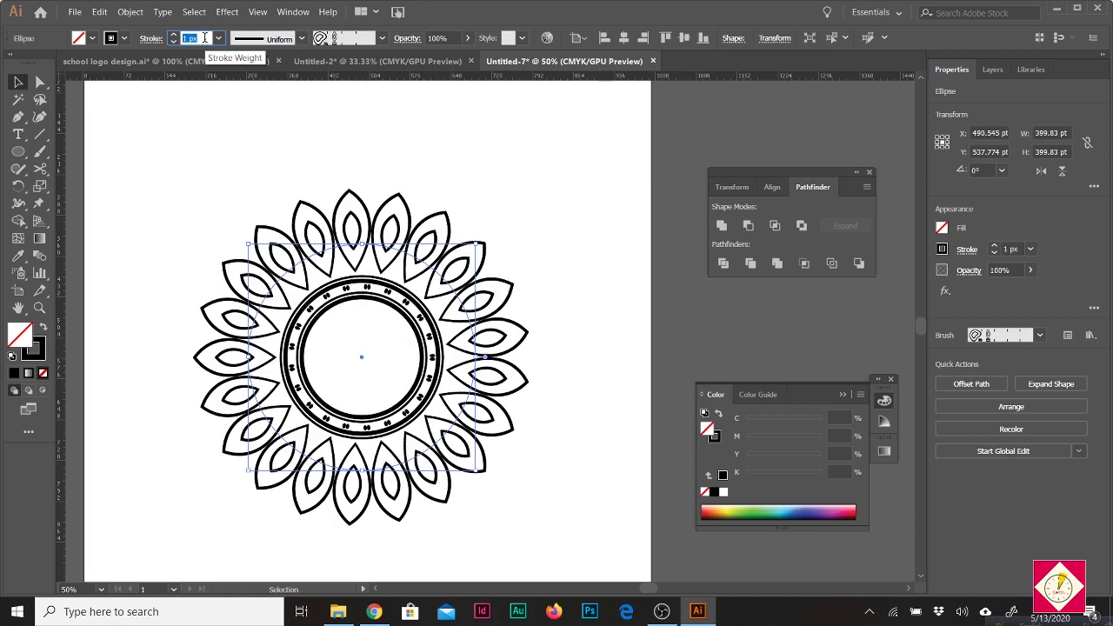
{"action": "scroll", "coordinate": [205, 38], "scroll_direction": "down", "scroll_amount": 1}
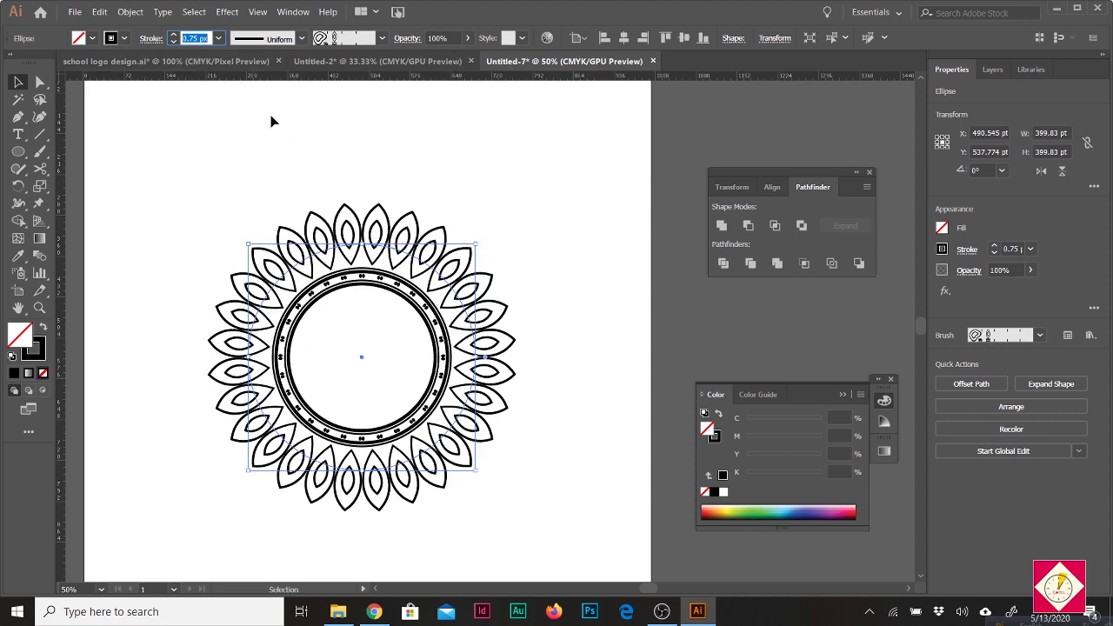
{"action": "scroll", "coordinate": [207, 39], "scroll_direction": "down", "scroll_amount": 1}
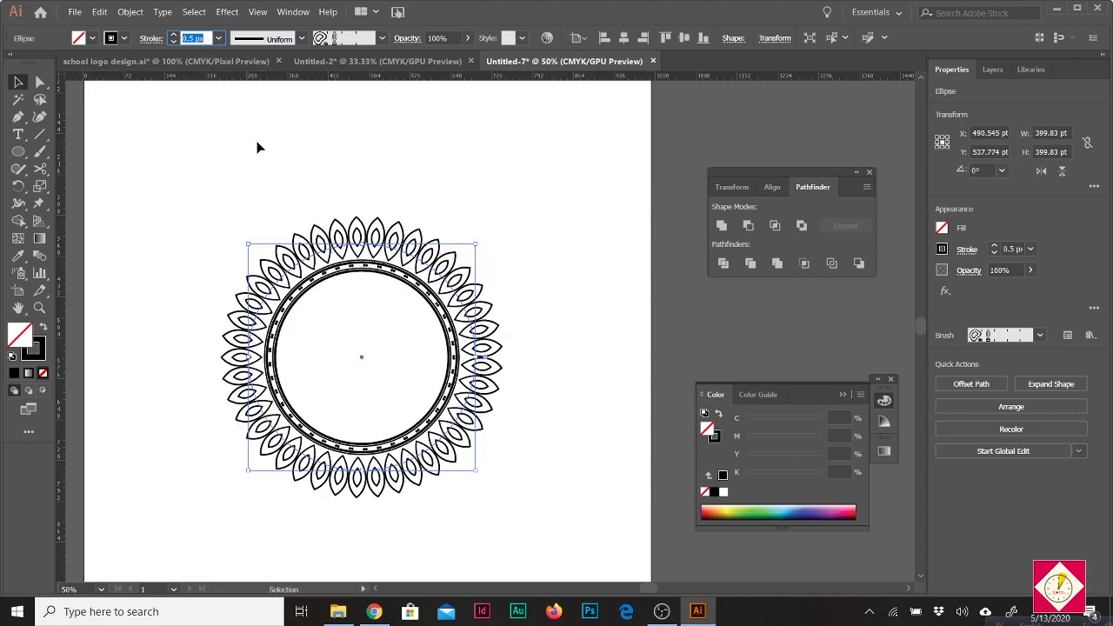
{"action": "left_click", "coordinate": [367, 390]}
{"action": "scroll", "coordinate": [246, 280], "scroll_direction": "up", "scroll_amount": 1}
{"action": "scroll", "coordinate": [276, 271], "scroll_direction": "down", "scroll_amount": 1}
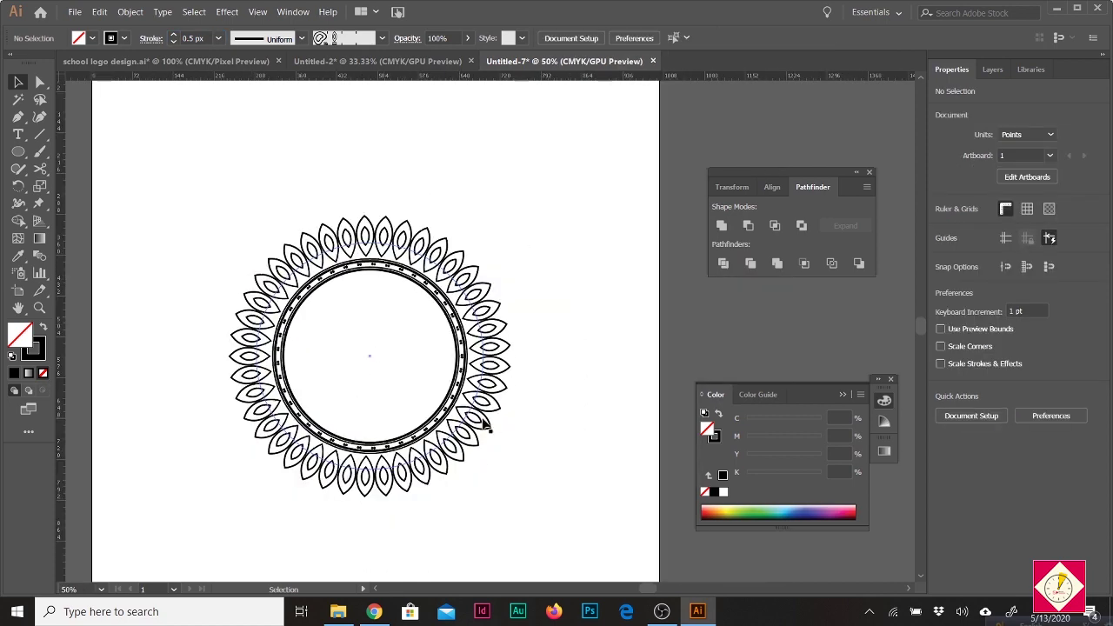
Draw a 170.879 pt circle from the mandala centre, stroked with Pattern Brush 1 at 0.75 px
{"action": "left_click", "coordinate": [20, 151]}
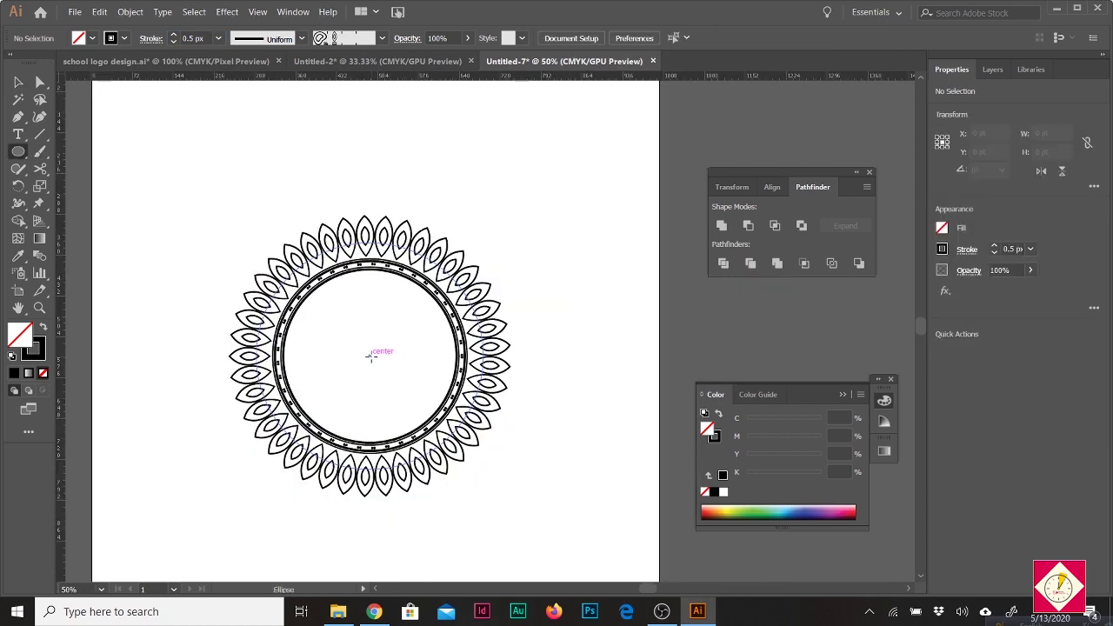
{"action": "left_click_drag", "start_coordinate": [369, 354], "coordinate": [419, 404]}
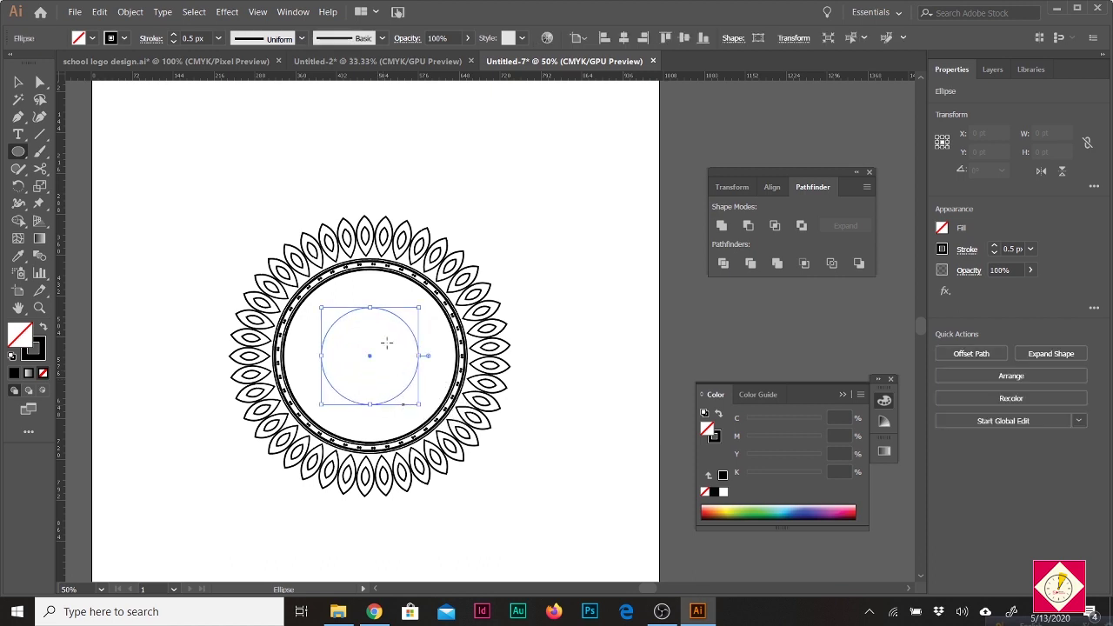
{"action": "left_click", "coordinate": [339, 40]}
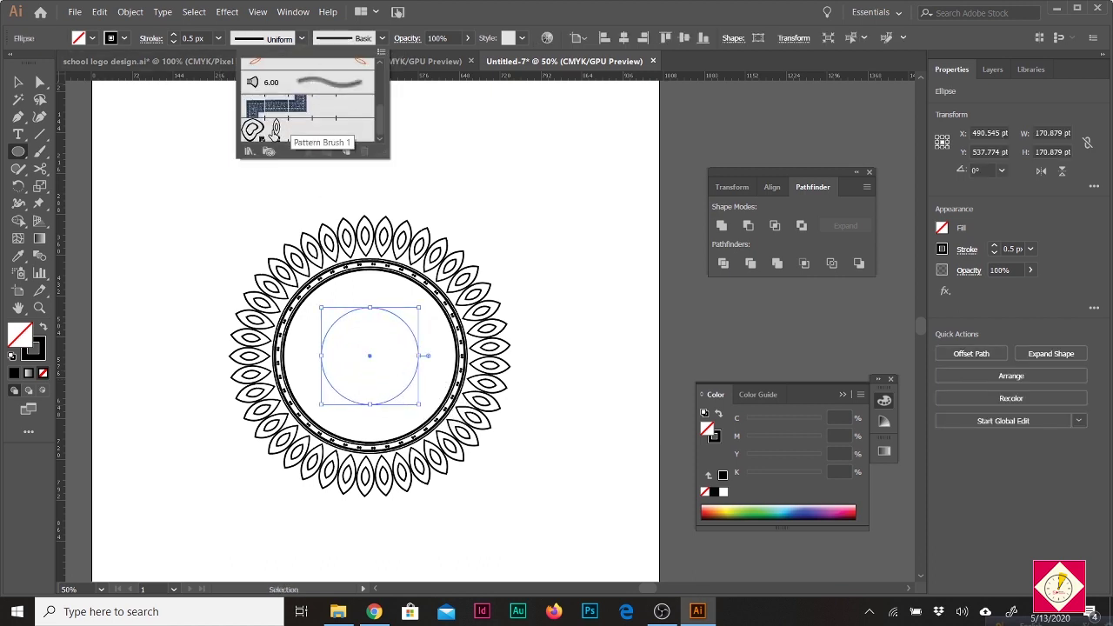
{"action": "left_click", "coordinate": [276, 127]}
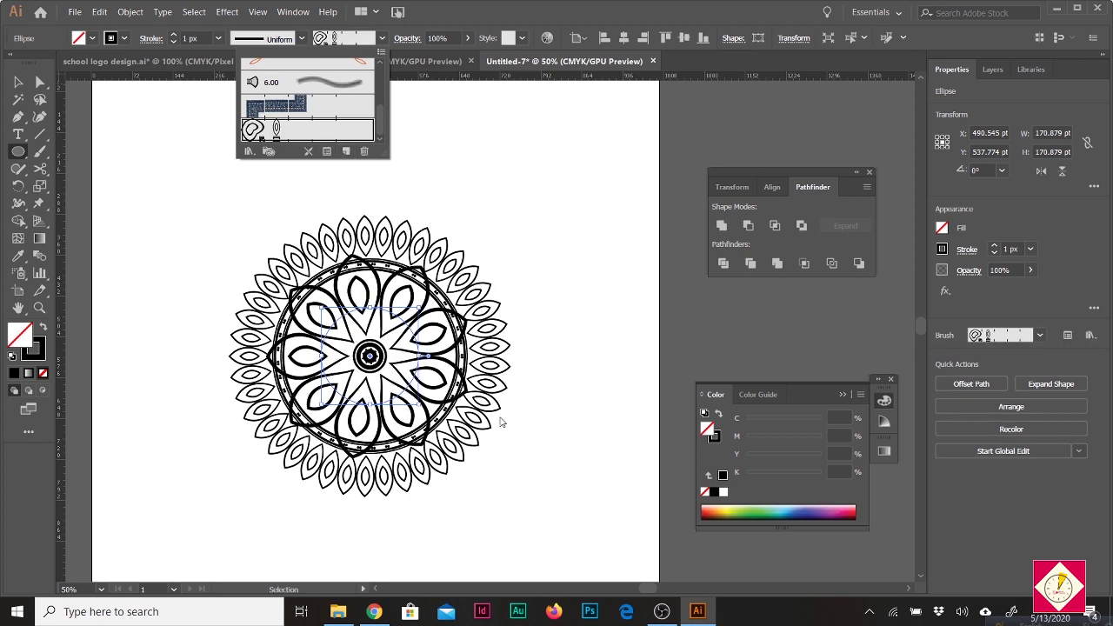
{"action": "left_click", "coordinate": [201, 37]}
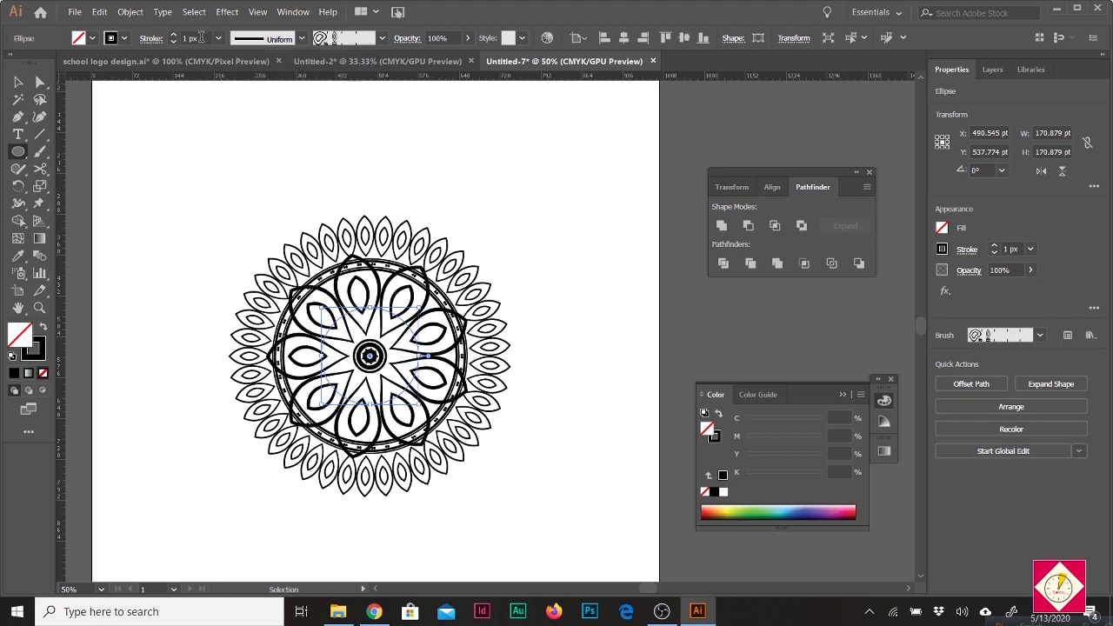
{"action": "type", "text": "0.75"}
{"action": "key", "text": "Return"}
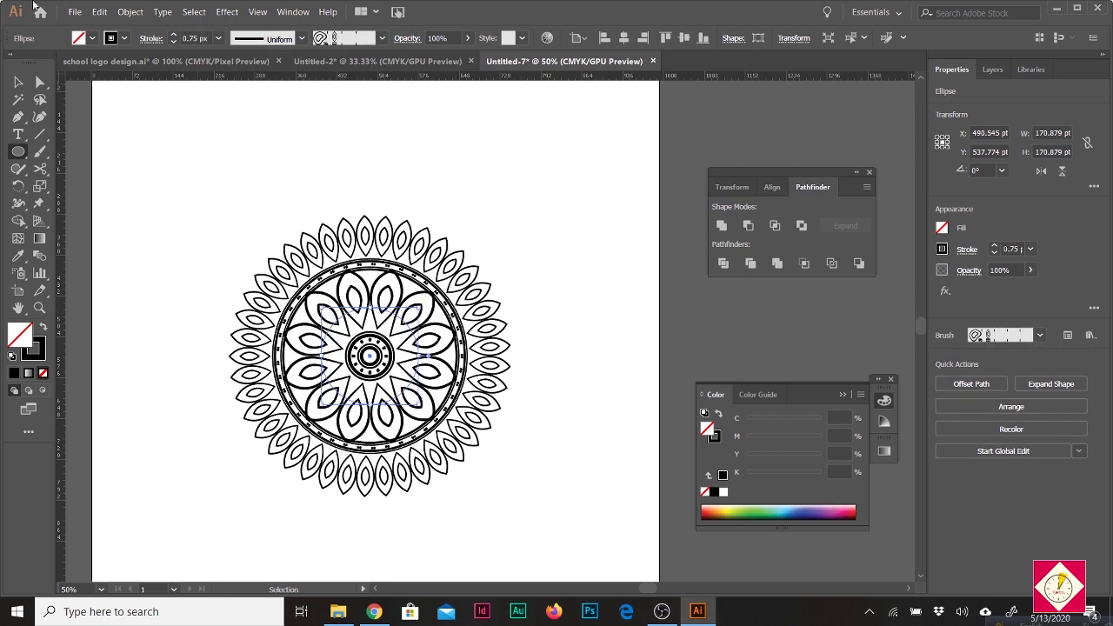
Select the outer ring, then marquee-select the outer ring, inner ring and centre circles together
{"action": "left_click", "coordinate": [17, 81]}
{"action": "left_click", "coordinate": [507, 462]}
{"action": "scroll", "coordinate": [449, 477], "scroll_direction": "down", "scroll_amount": 1}
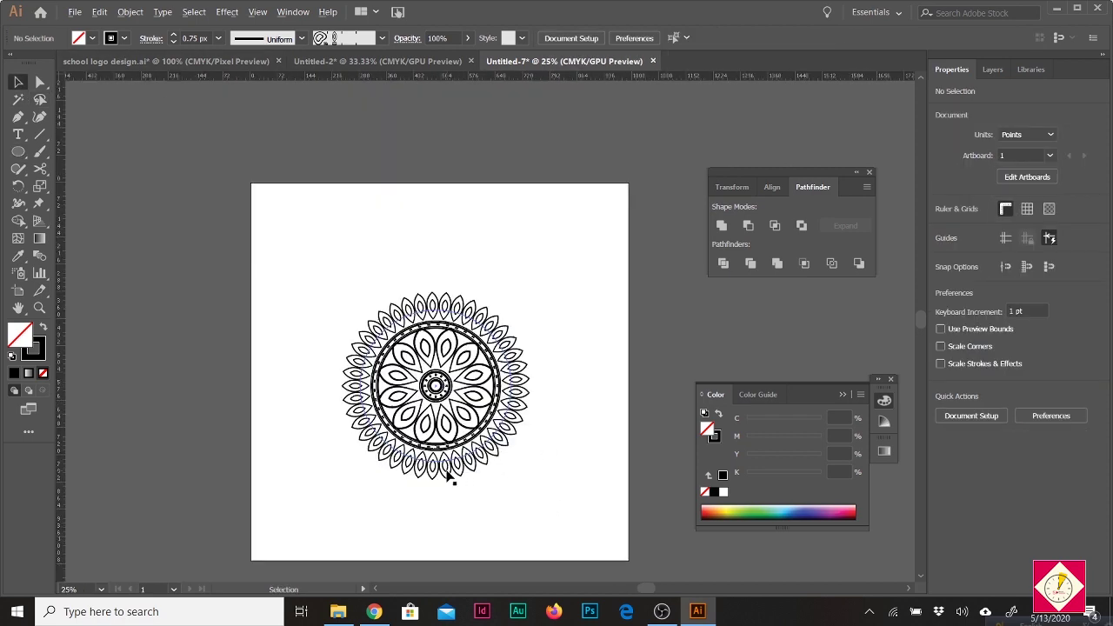
{"action": "scroll", "coordinate": [681, 478], "scroll_direction": "up", "scroll_amount": 1}
{"action": "scroll", "coordinate": [521, 415], "scroll_direction": "up", "scroll_amount": 1}
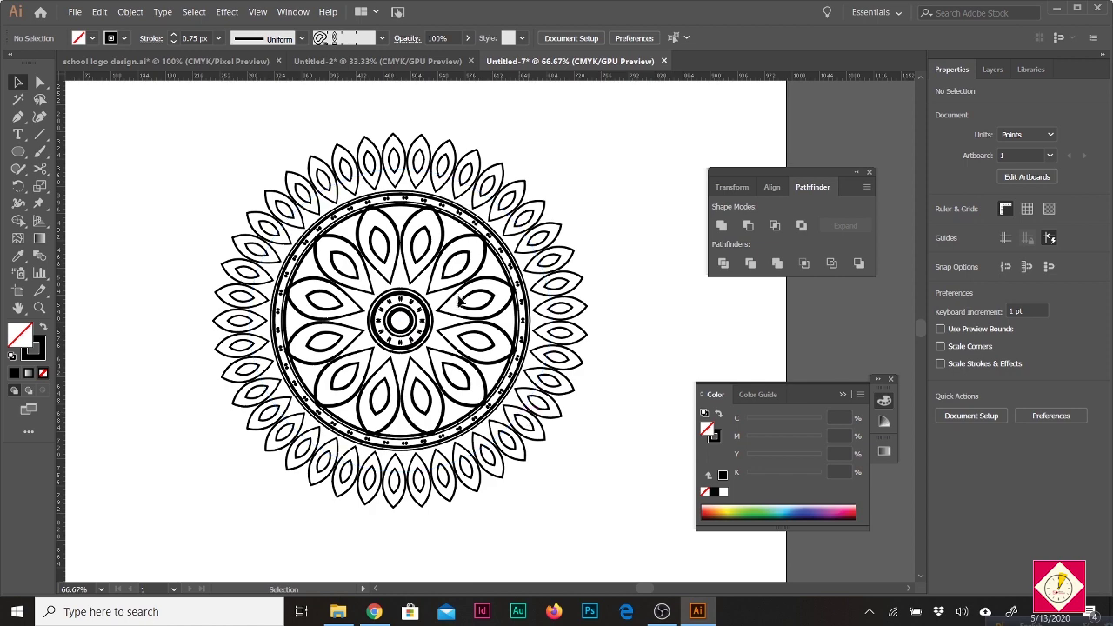
{"action": "scroll", "coordinate": [461, 300], "scroll_direction": "down", "scroll_amount": 1}
{"action": "scroll", "coordinate": [530, 413], "scroll_direction": "up", "scroll_amount": 2}
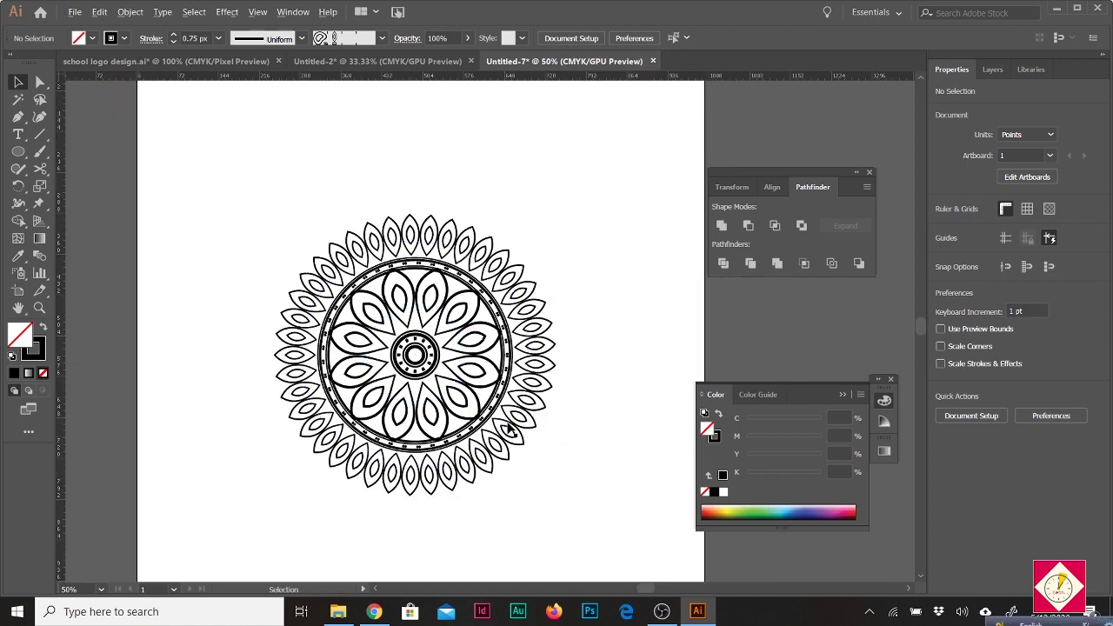
{"action": "scroll", "coordinate": [513, 426], "scroll_direction": "up", "scroll_amount": 1}
{"action": "scroll", "coordinate": [548, 482], "scroll_direction": "down", "scroll_amount": 1}
{"action": "left_click", "coordinate": [375, 297]}
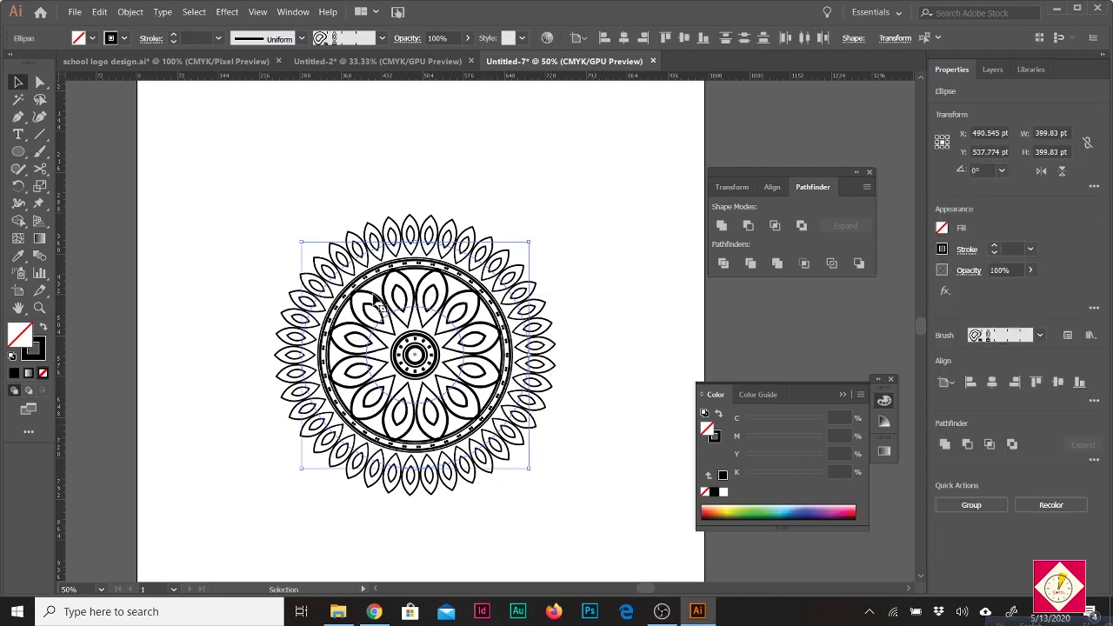
{"action": "left_click_drag", "start_coordinate": [577, 511], "coordinate": [499, 495]}
Expand the mandala's appearance into outlined paths and apply a gradient fill
{"action": "left_click", "coordinate": [133, 14]}
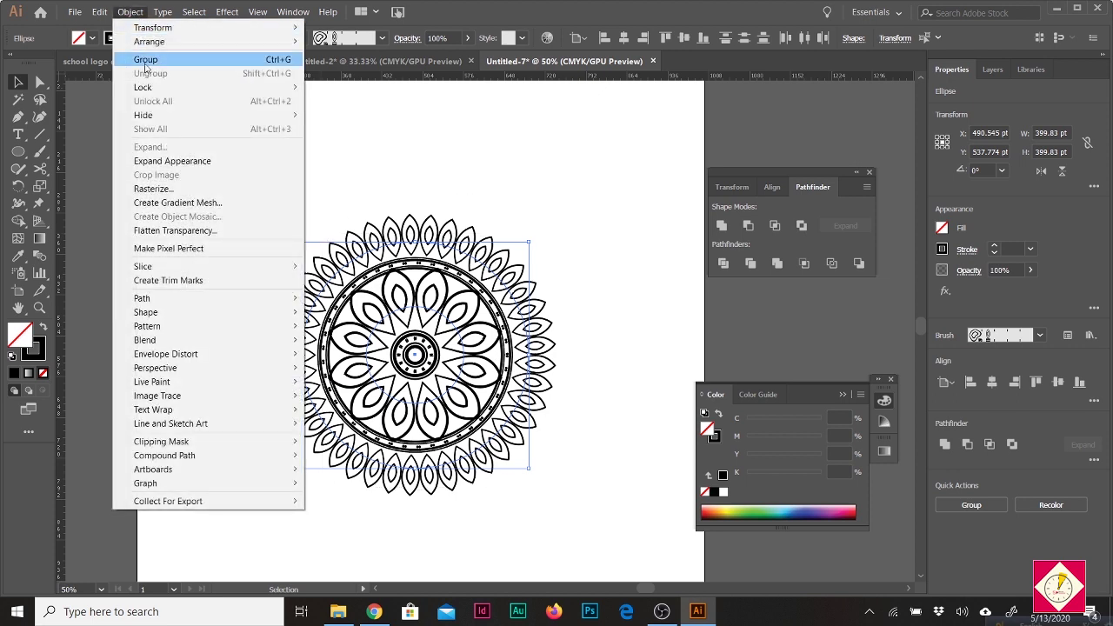
{"action": "left_click", "coordinate": [169, 163]}
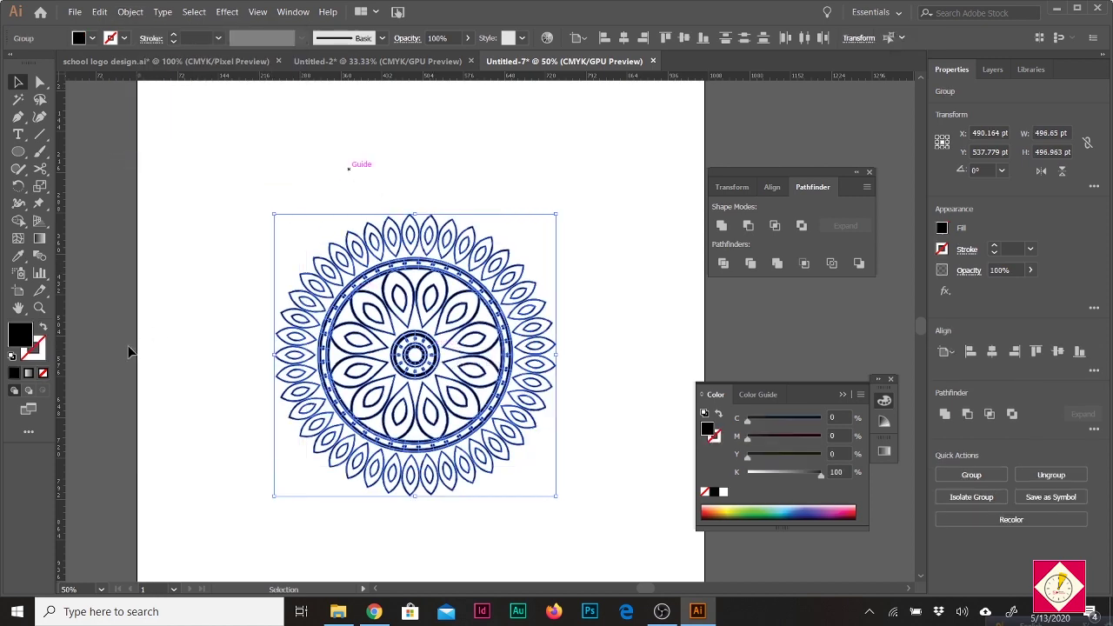
{"action": "left_click", "coordinate": [28, 374]}
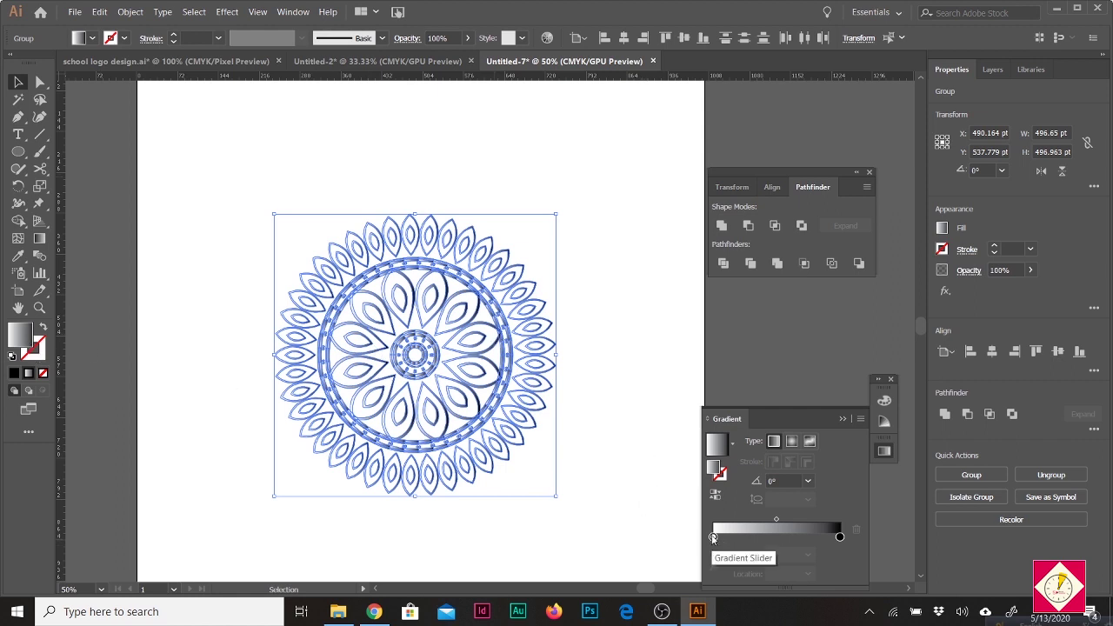
Make the gradient run from red at the start stop to orange at the end stop
{"action": "left_click", "coordinate": [713, 538]}
{"action": "double_click", "coordinate": [713, 537]}
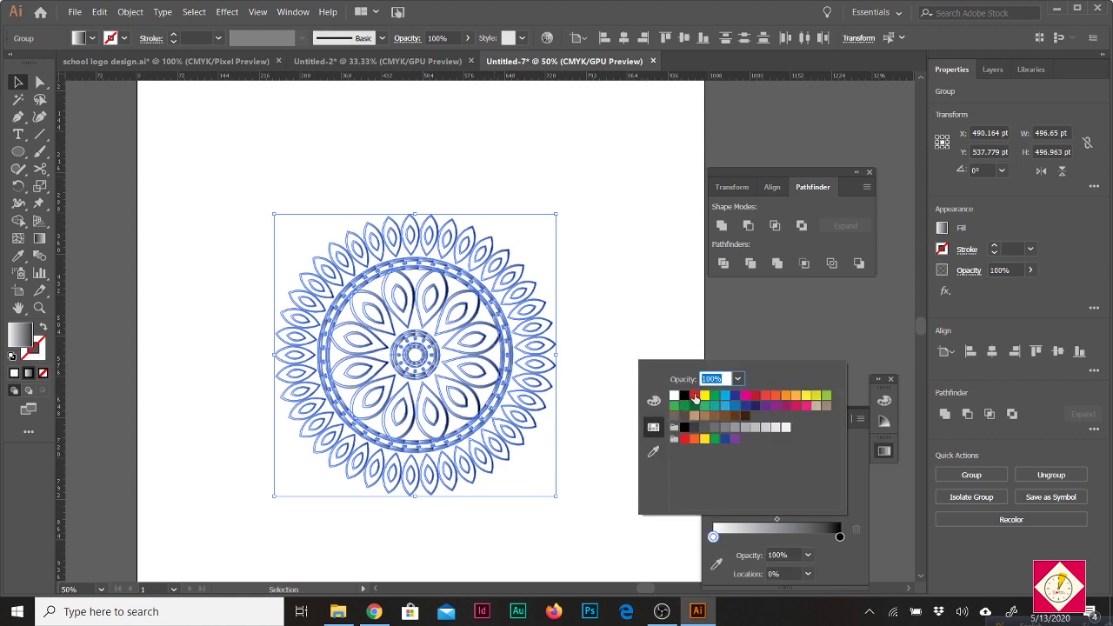
{"action": "left_click", "coordinate": [693, 395]}
{"action": "left_click", "coordinate": [840, 537]}
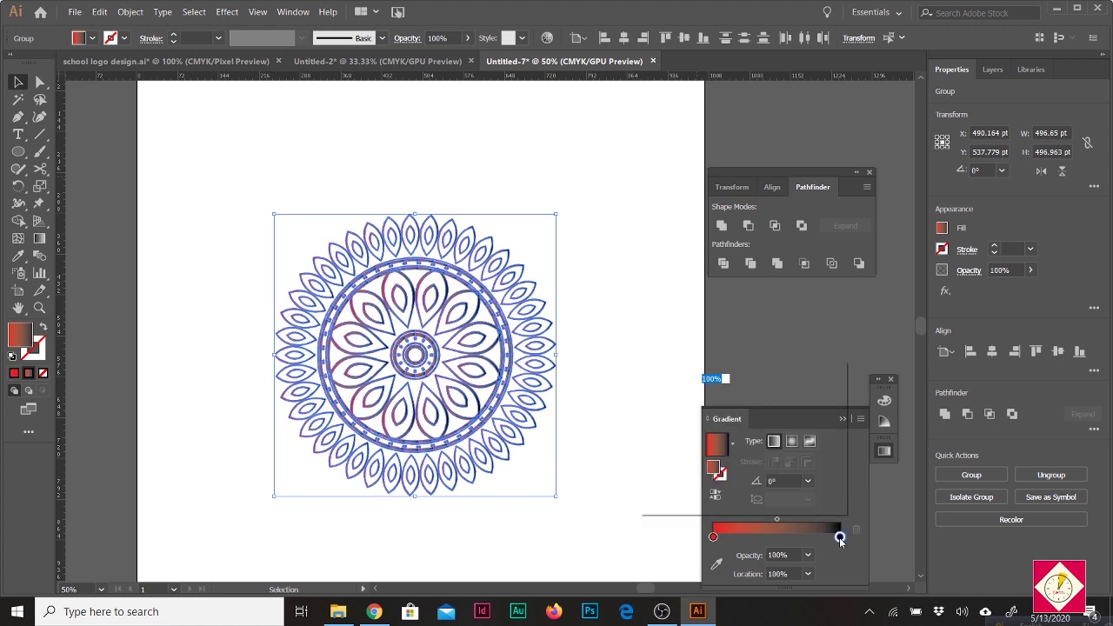
{"action": "double_click", "coordinate": [839, 538]}
{"action": "left_click", "coordinate": [793, 398]}
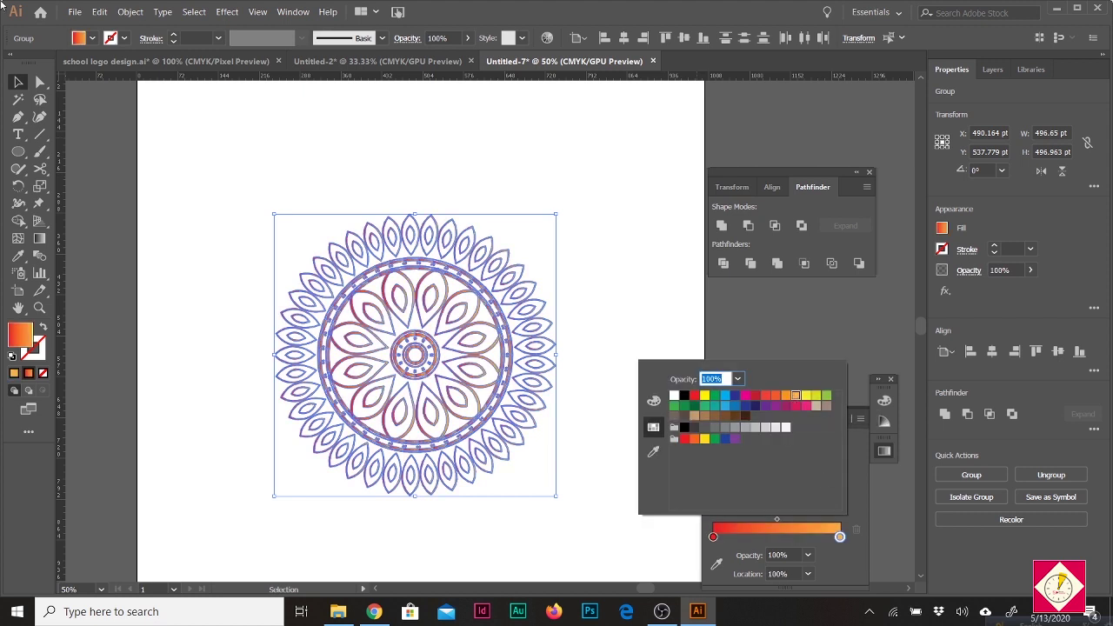
{"action": "left_click", "coordinate": [19, 82]}
Deselect the gradient-filled mandala
{"action": "left_click", "coordinate": [252, 168]}
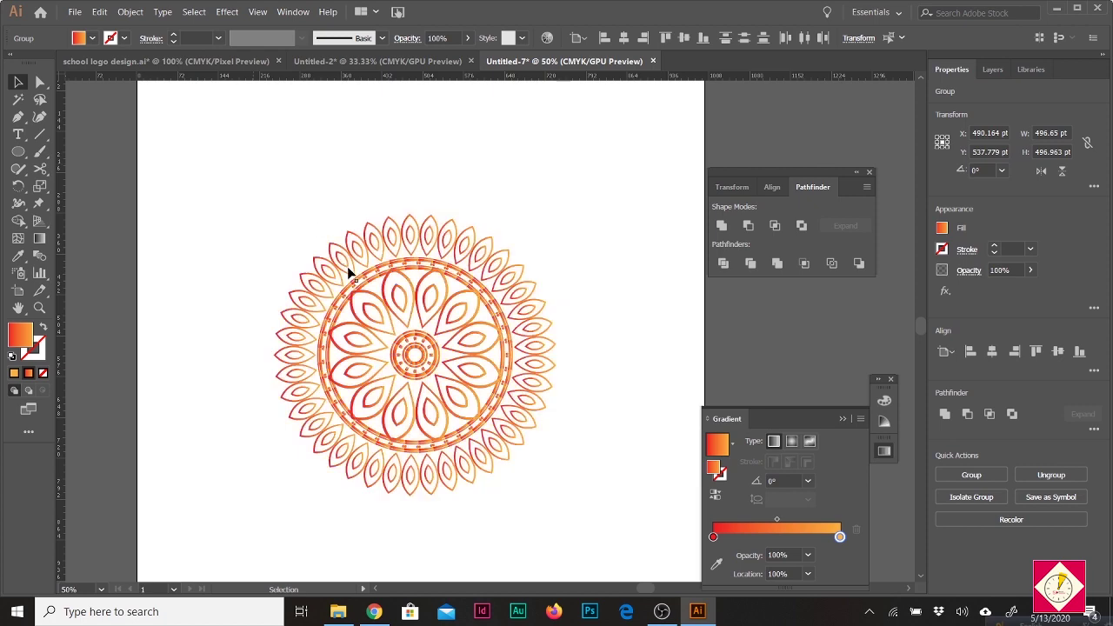
{"action": "scroll", "coordinate": [365, 330], "scroll_direction": "up", "scroll_amount": 2}
{"action": "scroll", "coordinate": [339, 294], "scroll_direction": "down", "scroll_amount": 1}
{"action": "scroll", "coordinate": [410, 386], "scroll_direction": "up", "scroll_amount": 1}
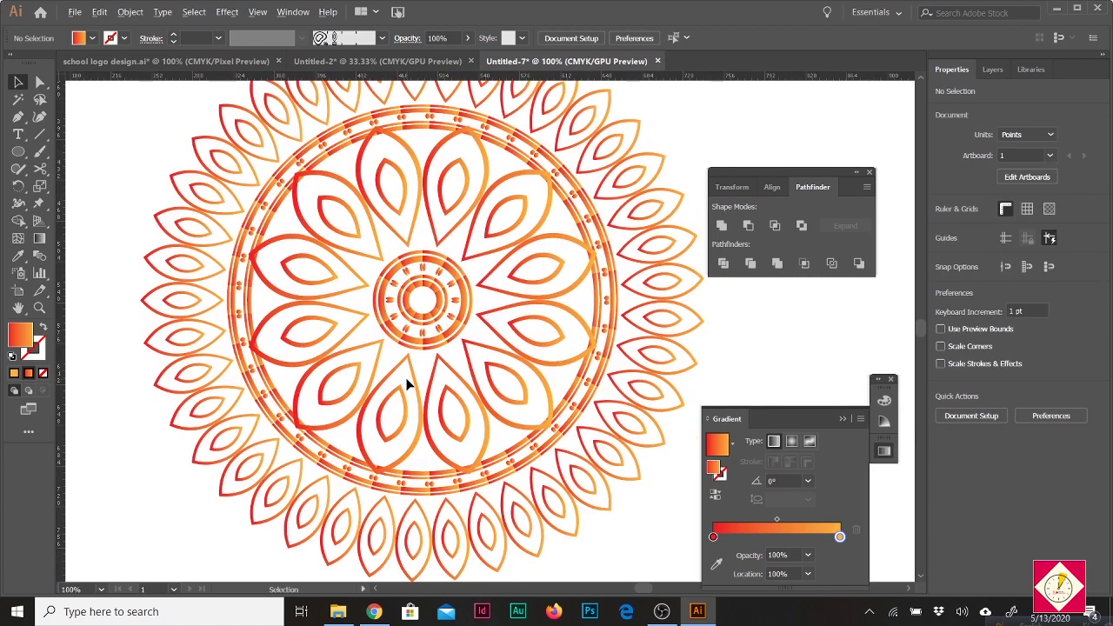
{"action": "scroll", "coordinate": [432, 383], "scroll_direction": "up", "scroll_amount": 2}
{"action": "scroll", "coordinate": [470, 400], "scroll_direction": "down", "scroll_amount": 1}
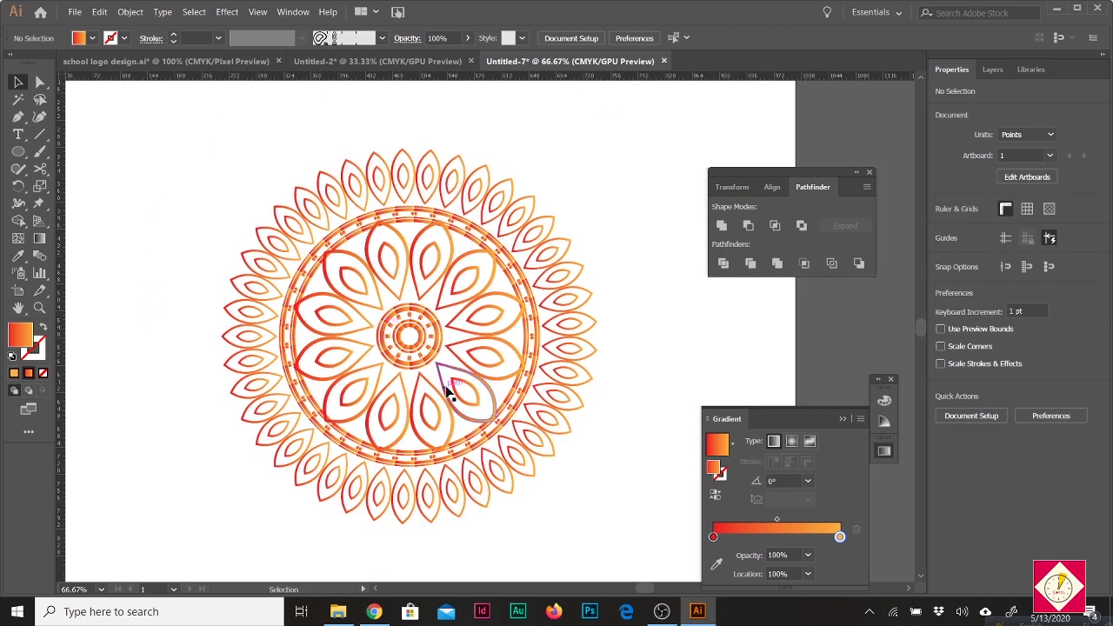
{"action": "scroll", "coordinate": [449, 392], "scroll_direction": "down", "scroll_amount": 1}
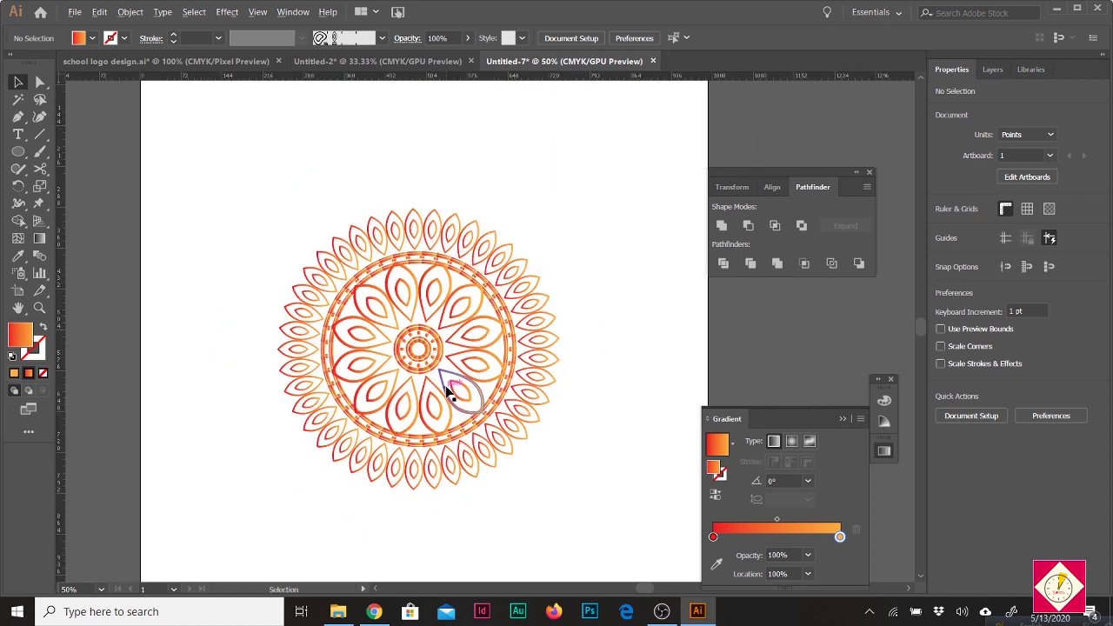
{"action": "scroll", "coordinate": [262, 333], "scroll_direction": "down", "scroll_amount": 1}
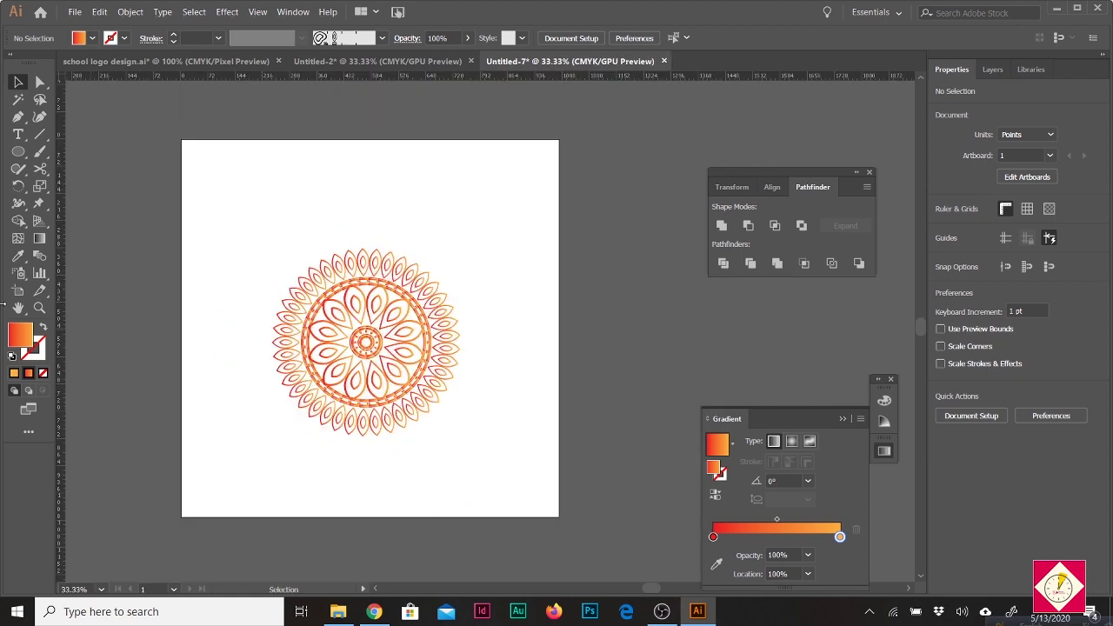
{"action": "right_click", "coordinate": [17, 151]}
Draw a rectangle covering the whole artboard and pick a dark navy fill colour
{"action": "left_click", "coordinate": [114, 153]}
{"action": "left_click_drag", "start_coordinate": [177, 135], "coordinate": [562, 523]}
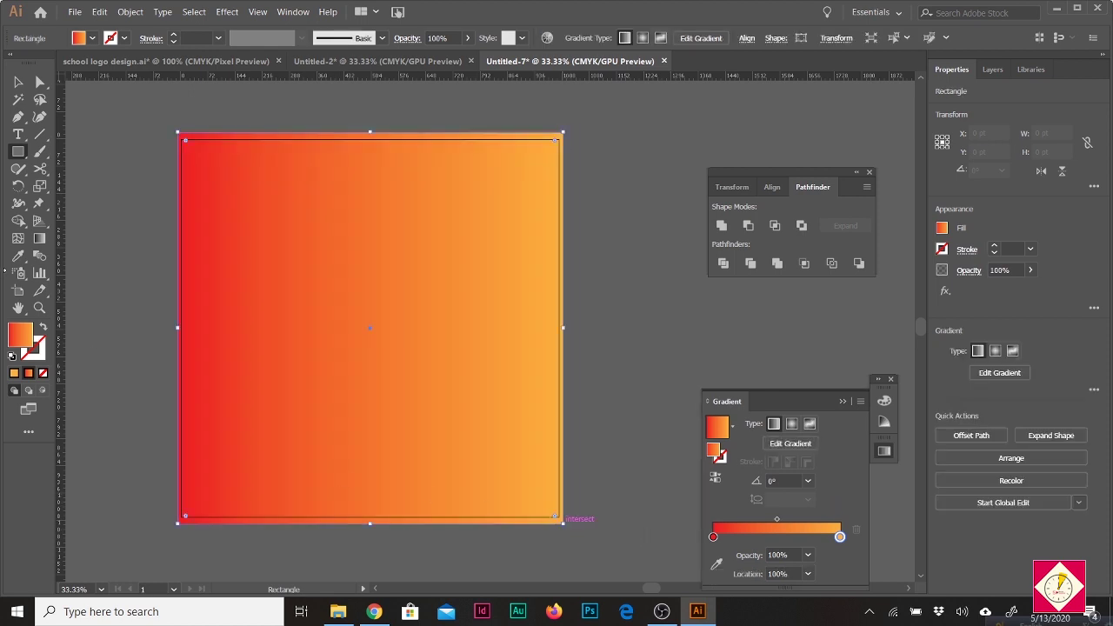
{"action": "double_click", "coordinate": [25, 342]}
{"action": "left_click_drag", "start_coordinate": [806, 366], "coordinate": [844, 358]}
{"action": "left_click", "coordinate": [1047, 227]}
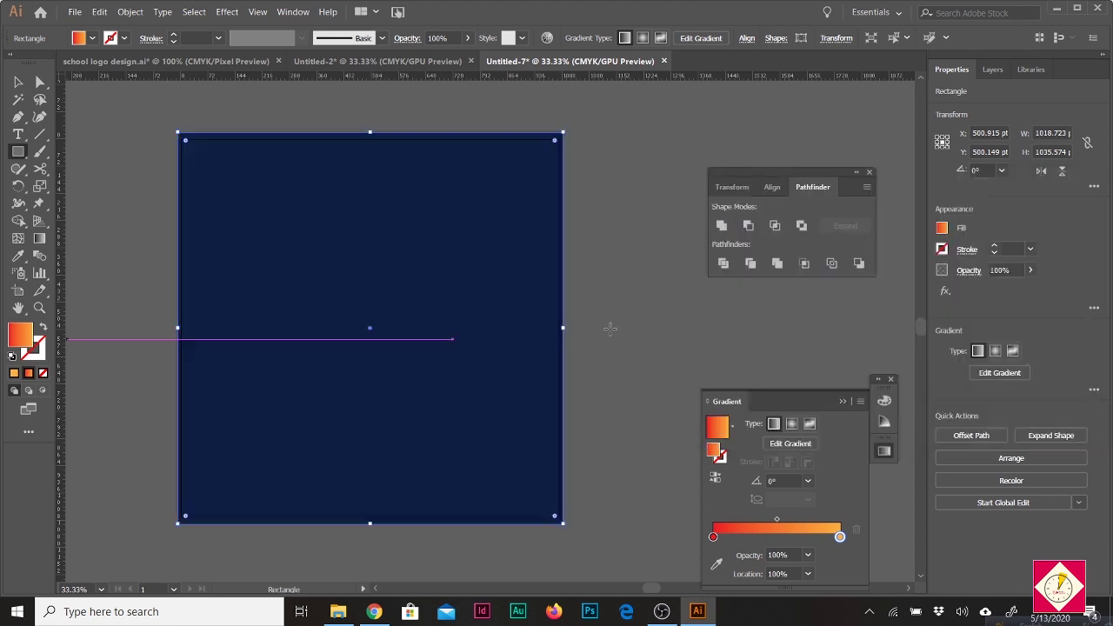
Send the rectangle behind the mandala, give it a solid navy fill, and deselect it
{"action": "right_click", "coordinate": [539, 351]}
{"action": "mouse_move", "coordinate": [578, 287]}
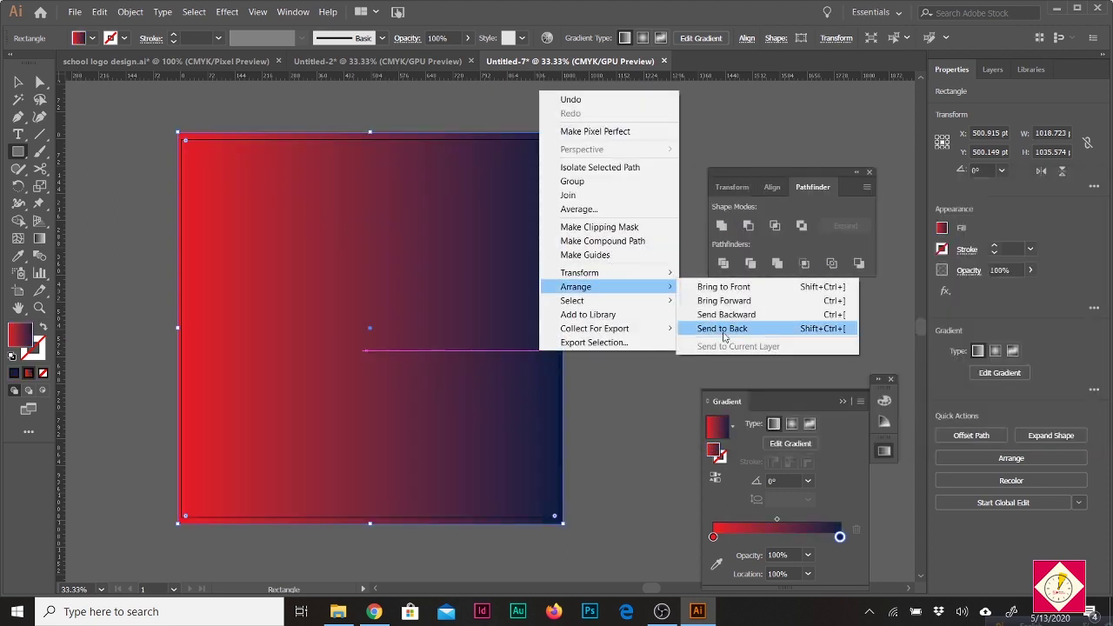
{"action": "left_click", "coordinate": [738, 332]}
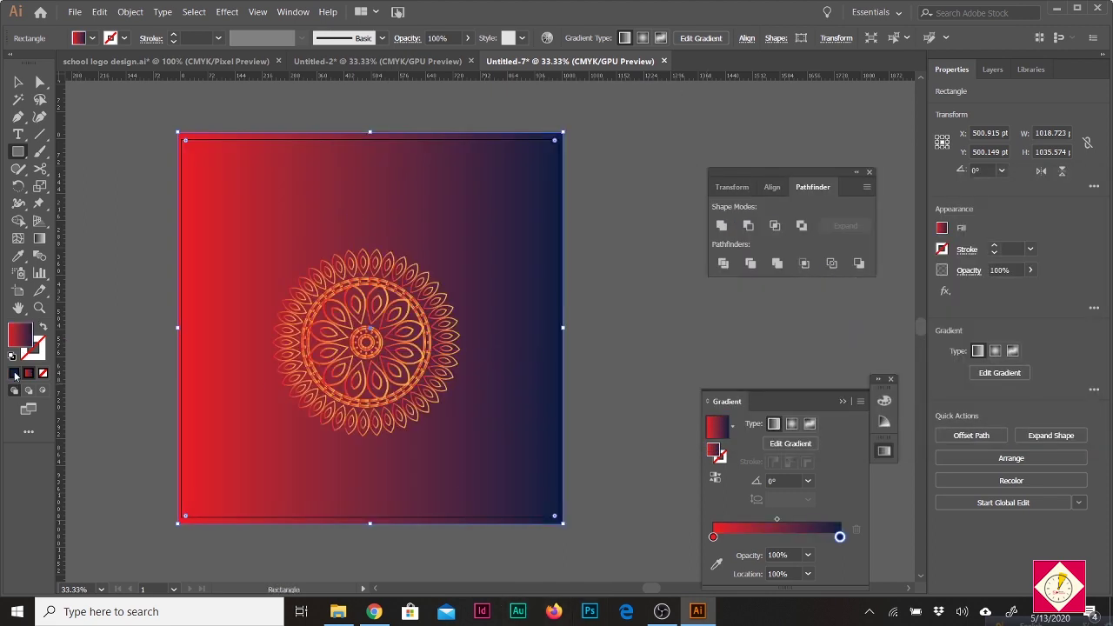
{"action": "left_click", "coordinate": [14, 373]}
{"action": "left_click", "coordinate": [15, 78]}
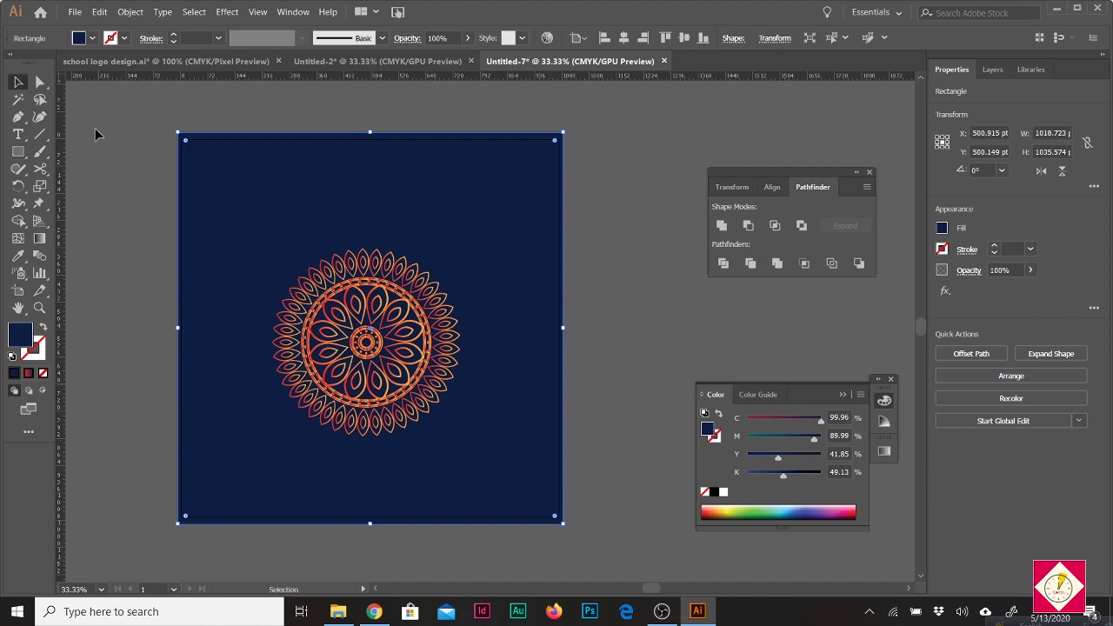
{"action": "left_click", "coordinate": [97, 141]}
{"action": "scroll", "coordinate": [349, 343], "scroll_direction": "up", "scroll_amount": 2}
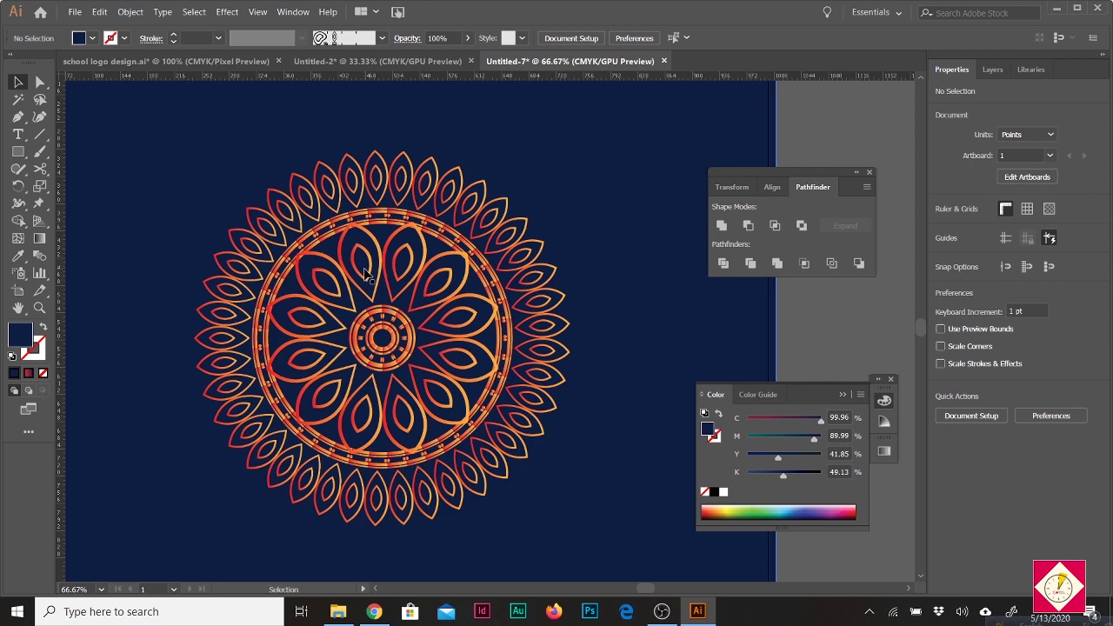
{"action": "scroll", "coordinate": [365, 275], "scroll_direction": "down", "scroll_amount": 1}
{"action": "scroll", "coordinate": [372, 300], "scroll_direction": "up", "scroll_amount": 1}
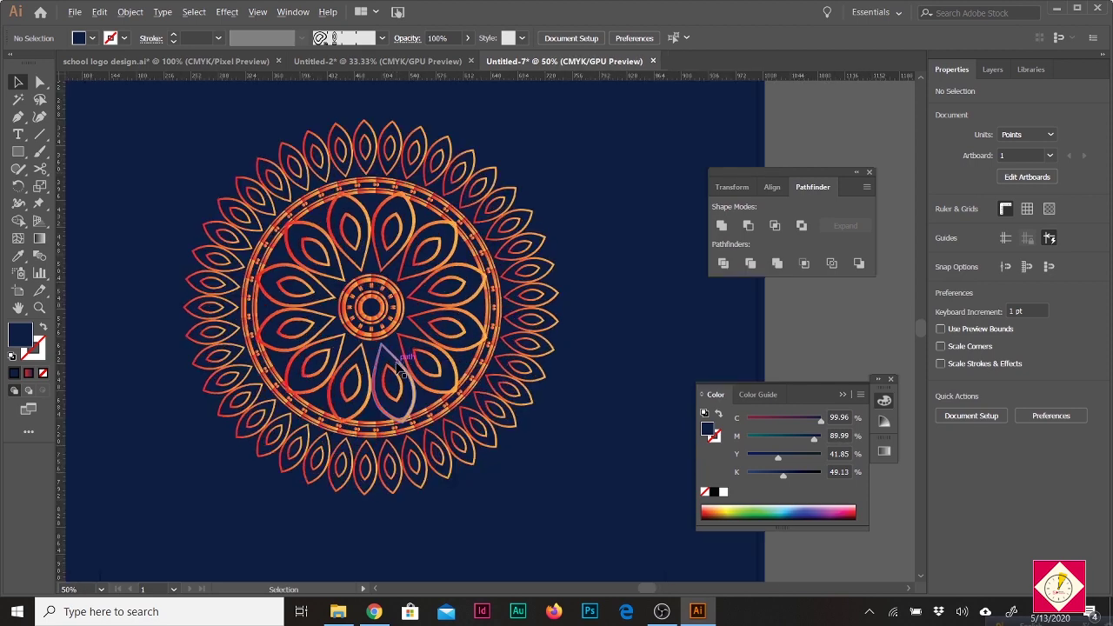
{"action": "scroll", "coordinate": [374, 311], "scroll_direction": "up", "scroll_amount": 1}
{"action": "scroll", "coordinate": [374, 313], "scroll_direction": "down", "scroll_amount": 1}
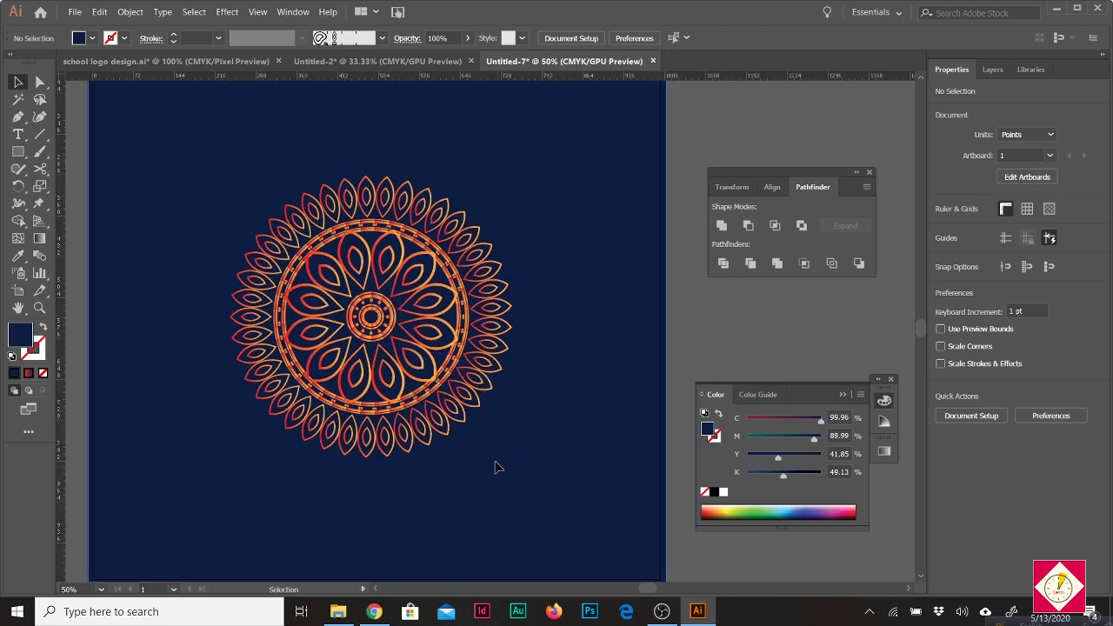
{"action": "scroll", "coordinate": [348, 287], "scroll_direction": "down", "scroll_amount": 1}
{"action": "scroll", "coordinate": [398, 341], "scroll_direction": "up", "scroll_amount": 1}
{"action": "left_click", "coordinate": [398, 341]}
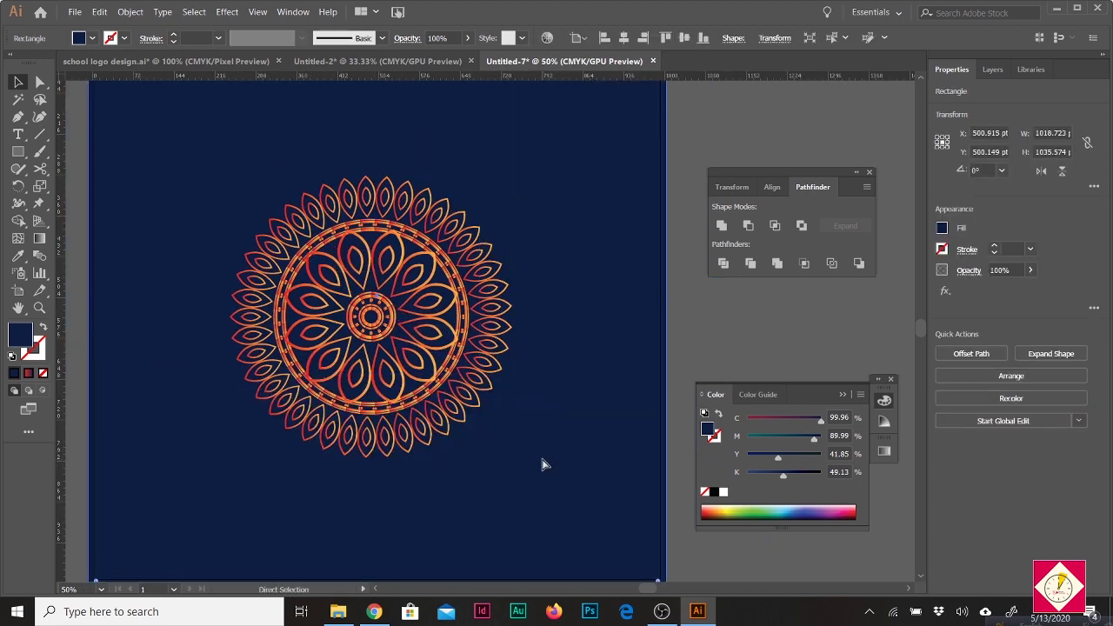
{"action": "key", "text": "ctrl+shift+a"}
{"action": "scroll", "coordinate": [474, 409], "scroll_direction": "down", "scroll_amount": 1}
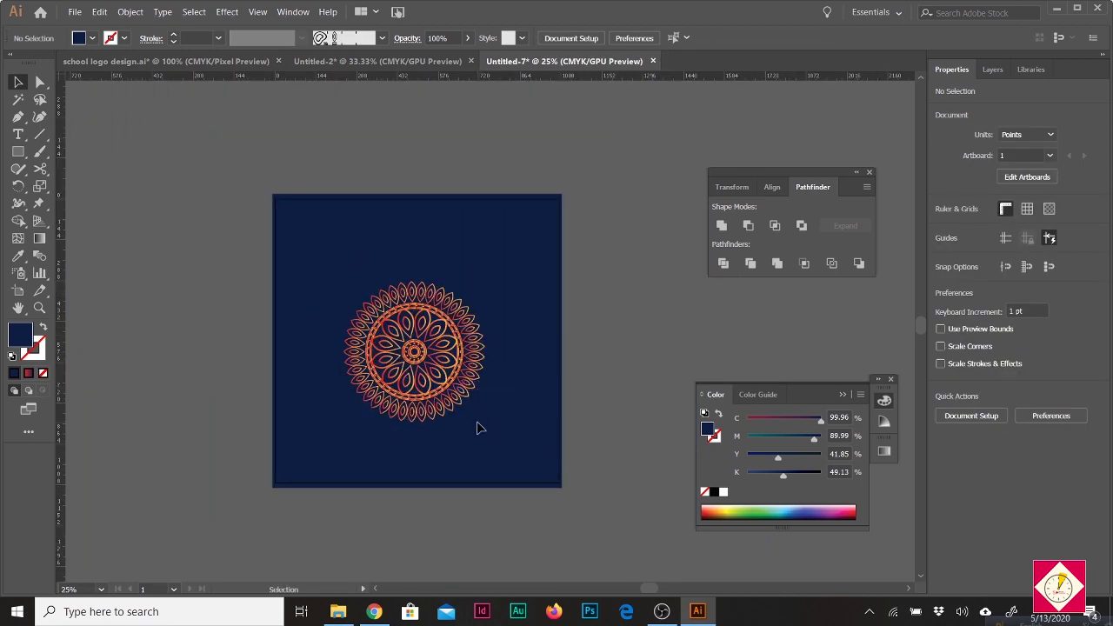
{"action": "scroll", "coordinate": [483, 433], "scroll_direction": "up", "scroll_amount": 1}
Fill the mandala with solid orange (0/35/85/0 CMYK) and deselect it
{"action": "left_click", "coordinate": [288, 209]}
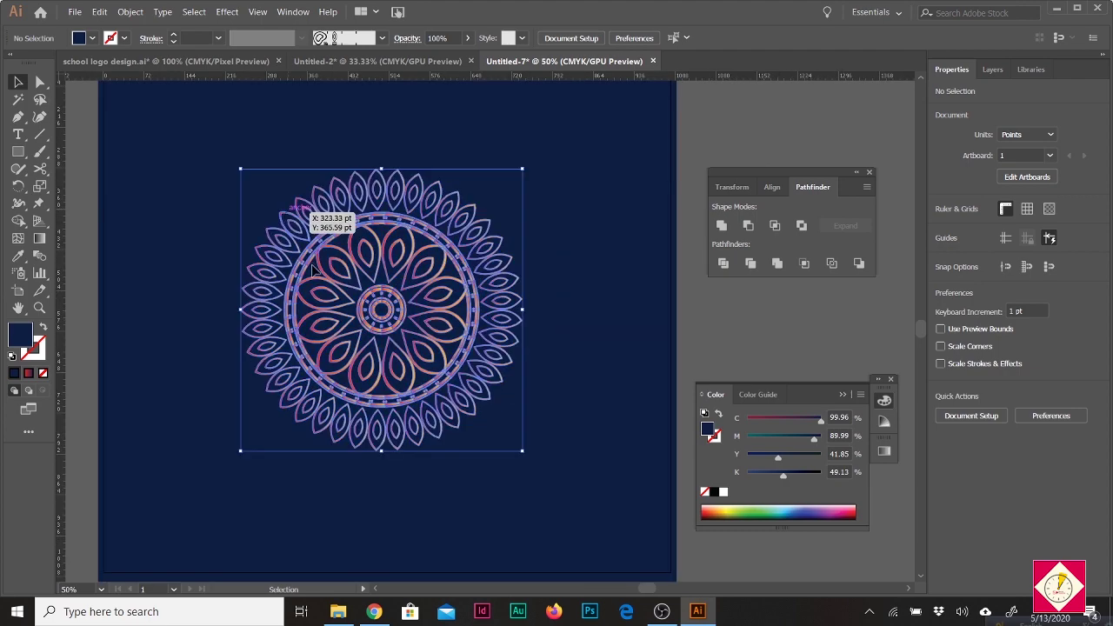
{"action": "left_click", "coordinate": [12, 374]}
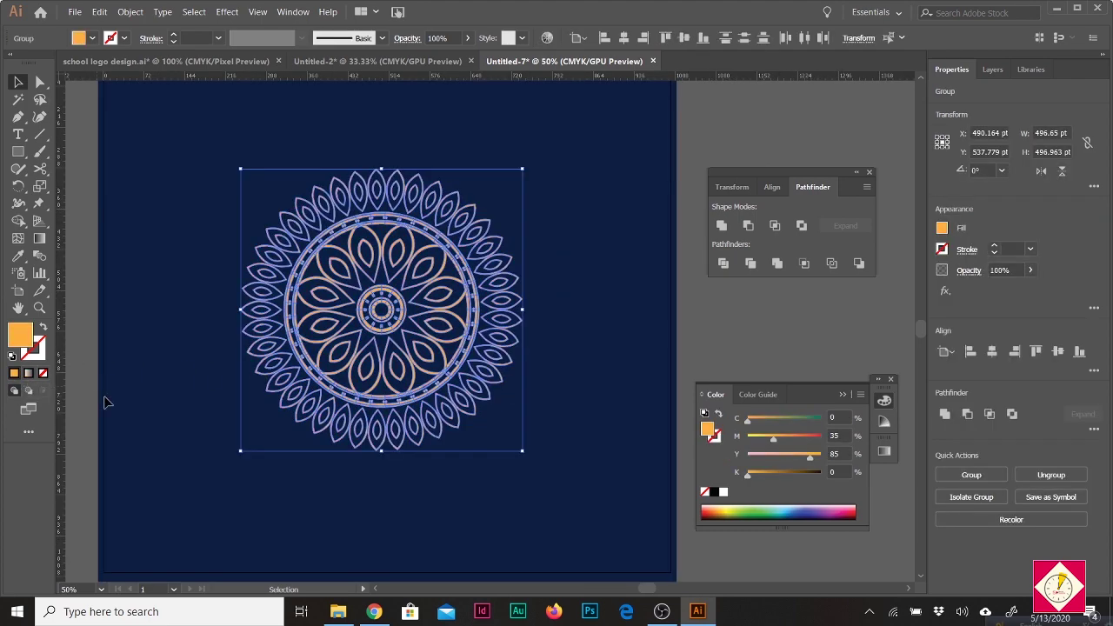
{"action": "key", "text": "ctrl+shift+a"}
{"action": "scroll", "coordinate": [466, 435], "scroll_direction": "down", "scroll_amount": 1}
{"action": "scroll", "coordinate": [468, 433], "scroll_direction": "up", "scroll_amount": 1}
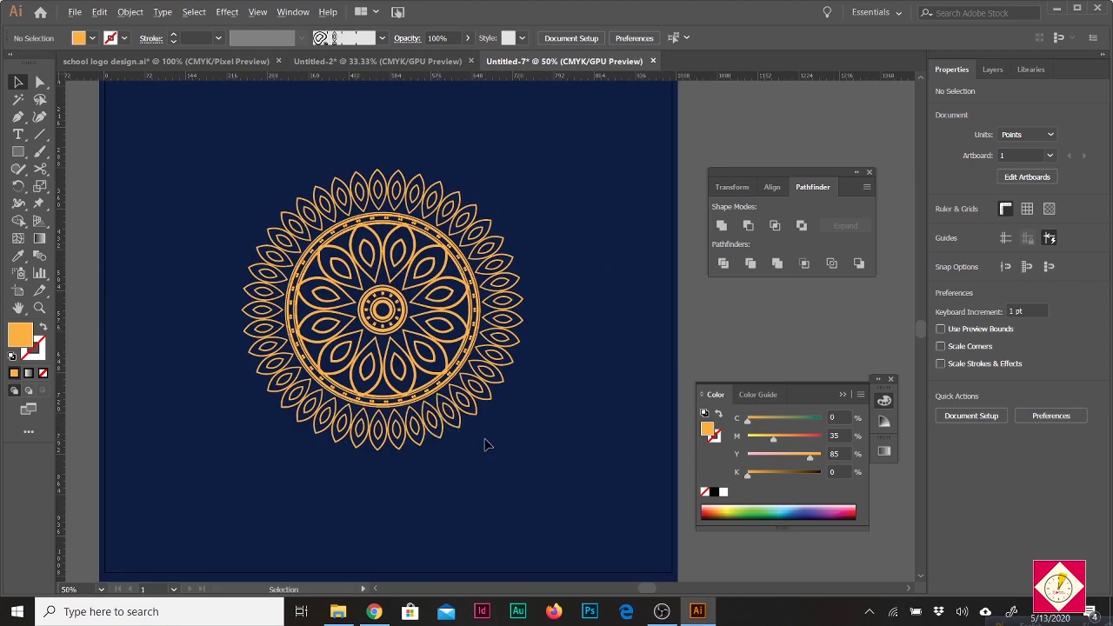
{"action": "scroll", "coordinate": [487, 441], "scroll_direction": "down", "scroll_amount": 1}
Drag the mandala off the artboard to the left
{"action": "left_click", "coordinate": [391, 357]}
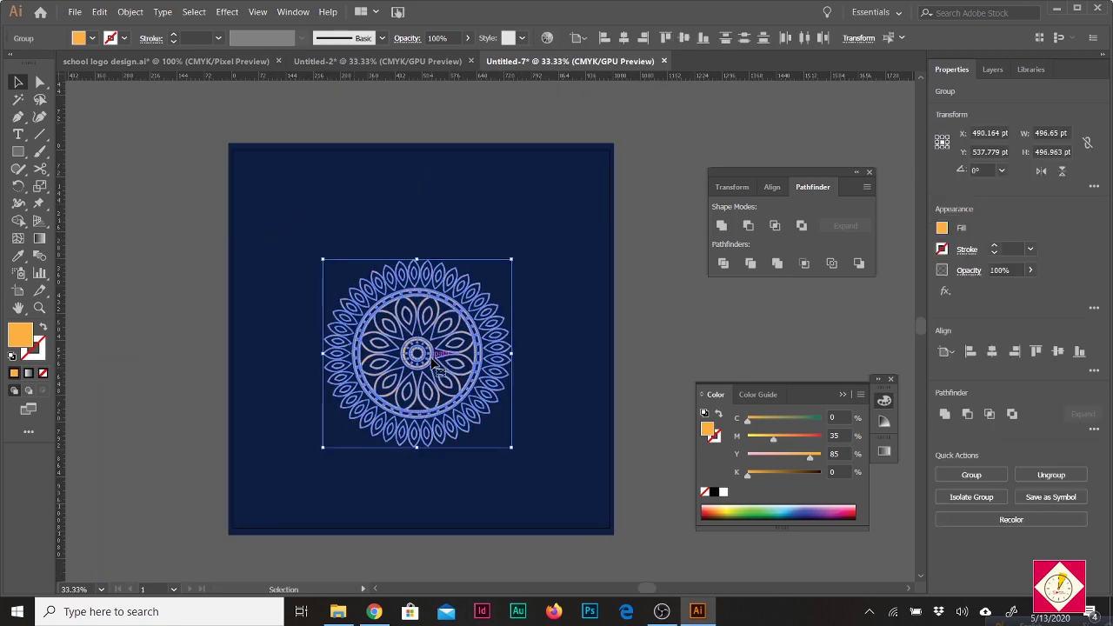
{"action": "left_click_drag", "start_coordinate": [391, 356], "coordinate": [143, 315]}
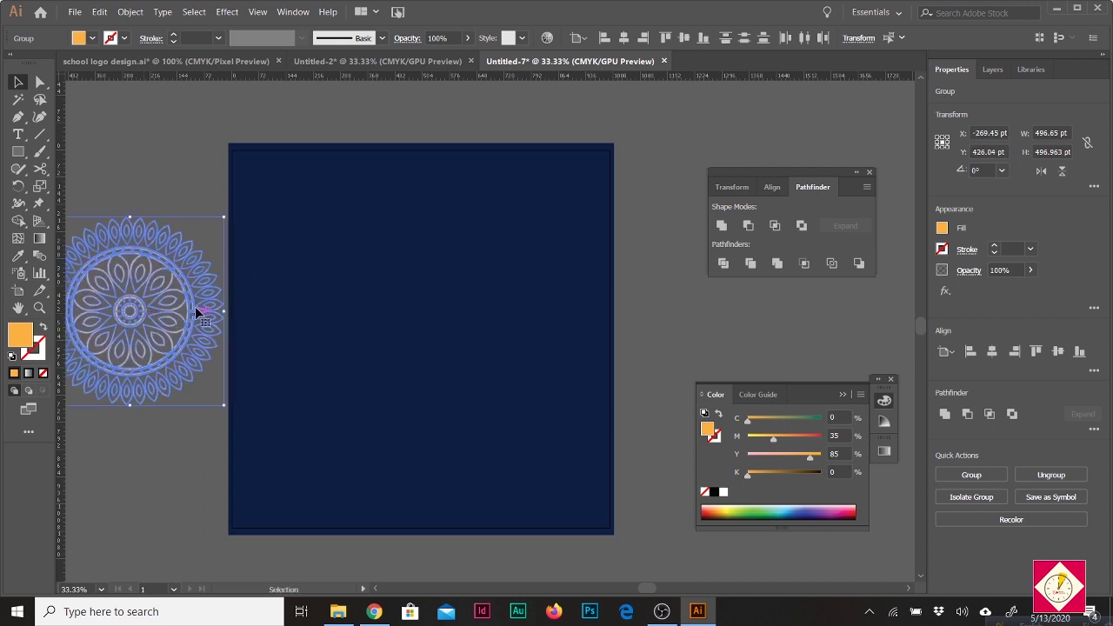
{"action": "left_click", "coordinate": [18, 151]}
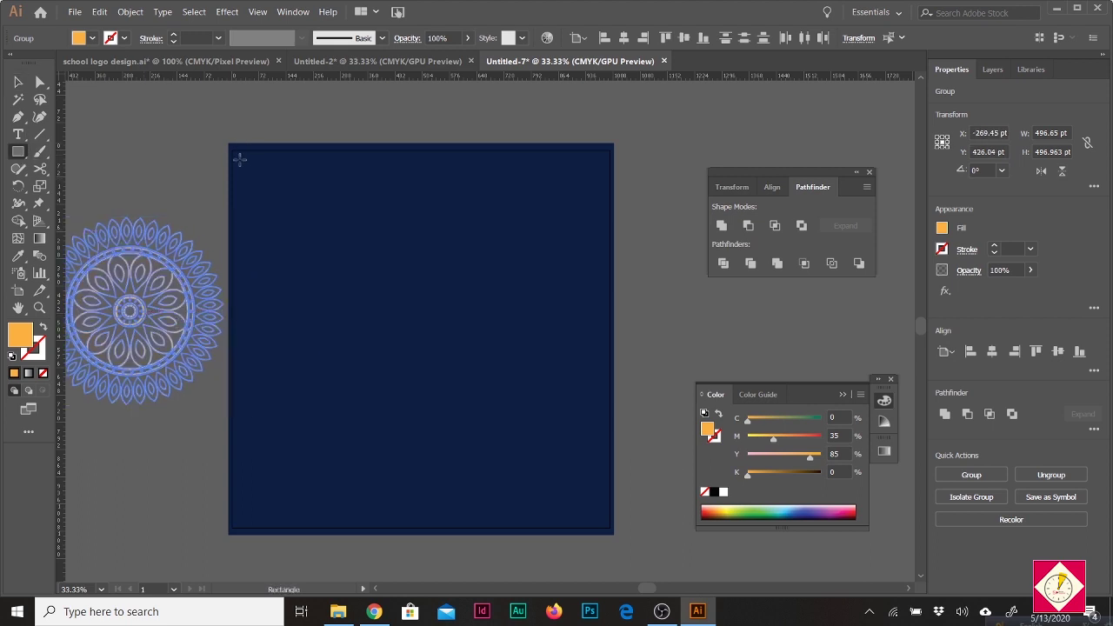
Draw an unfilled rectangle inside the navy square, outlined with Pattern Brush 1 at 0.25 px
{"action": "mouse_move", "coordinate": [243, 159]}
{"action": "left_mouse_down"}
{"action": "mouse_move", "coordinate": [332, 313]}
{"action": "mouse_move", "coordinate": [513, 505]}
{"action": "mouse_move", "coordinate": [603, 524]}
{"action": "left_mouse_up"}
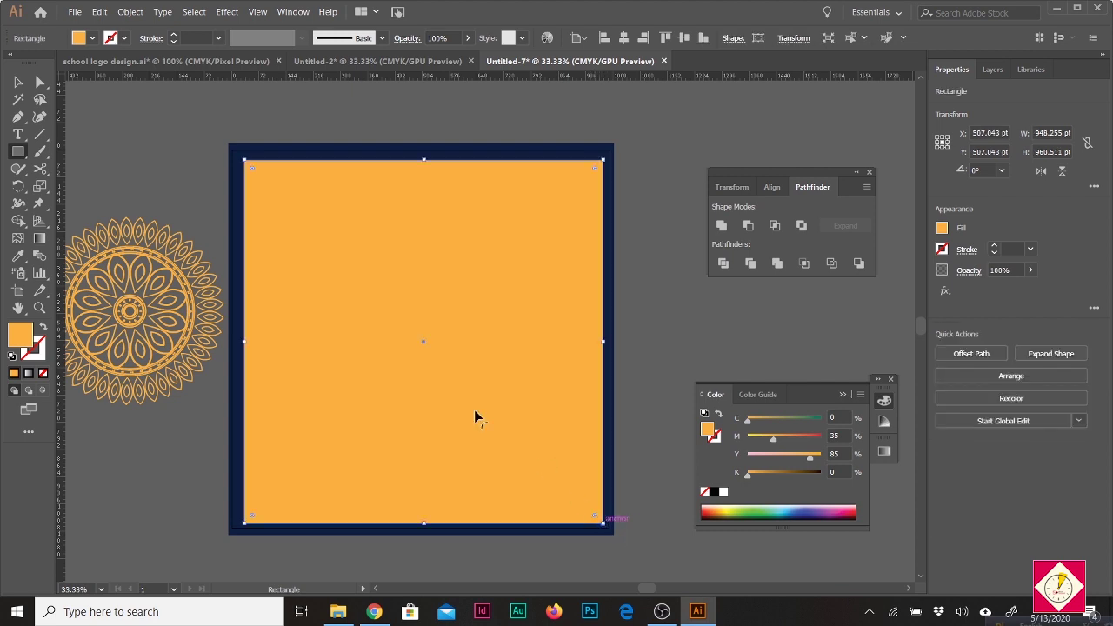
{"action": "left_click", "coordinate": [41, 328]}
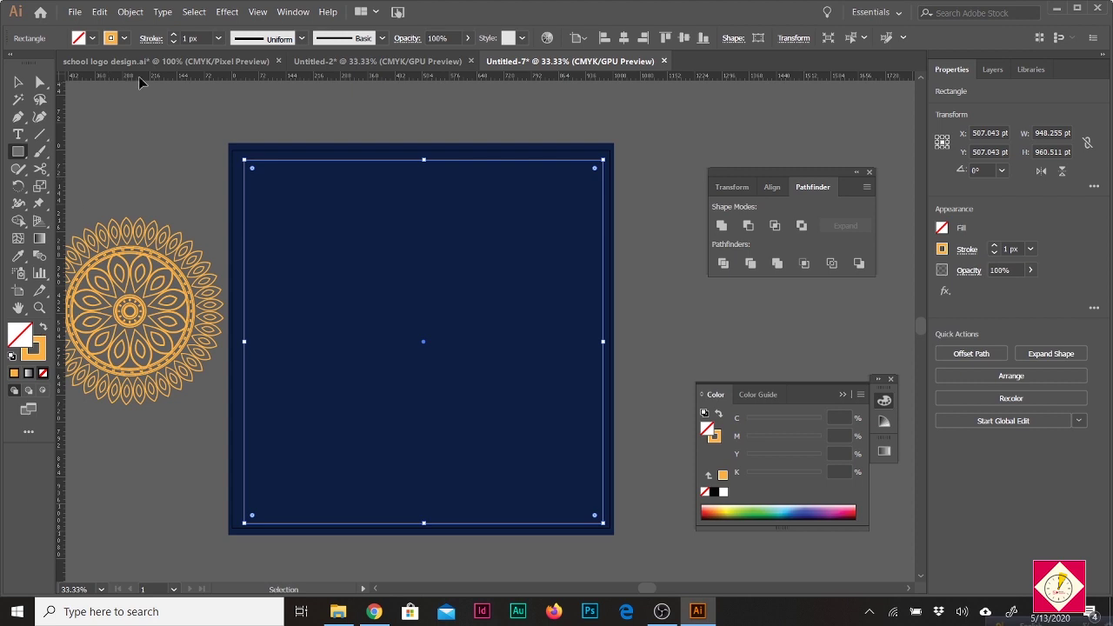
{"action": "left_click", "coordinate": [344, 44]}
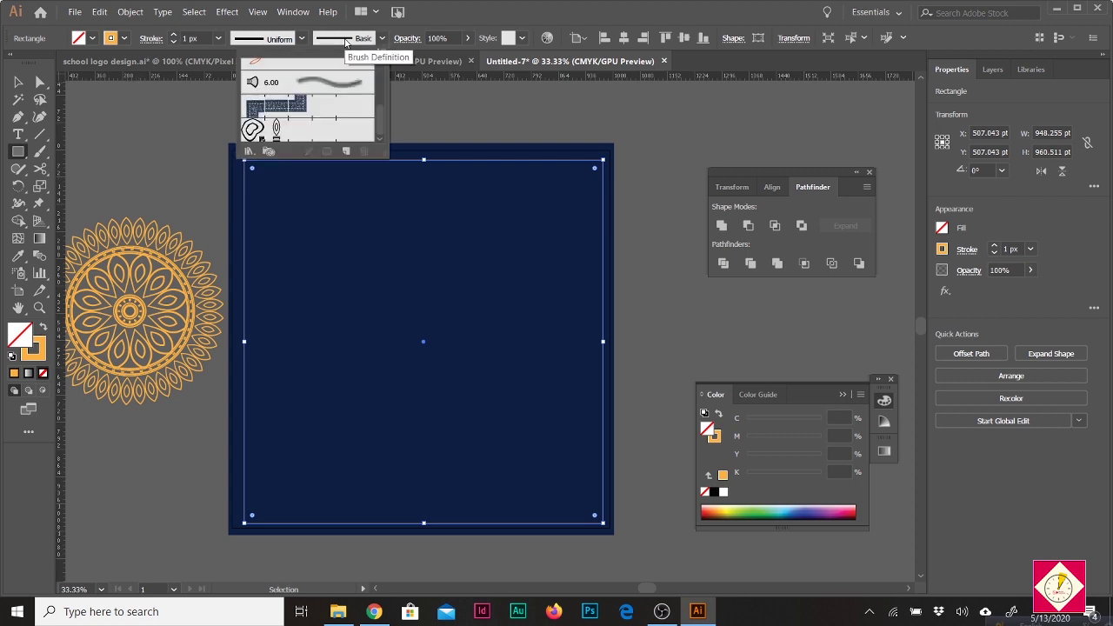
{"action": "left_click", "coordinate": [277, 131]}
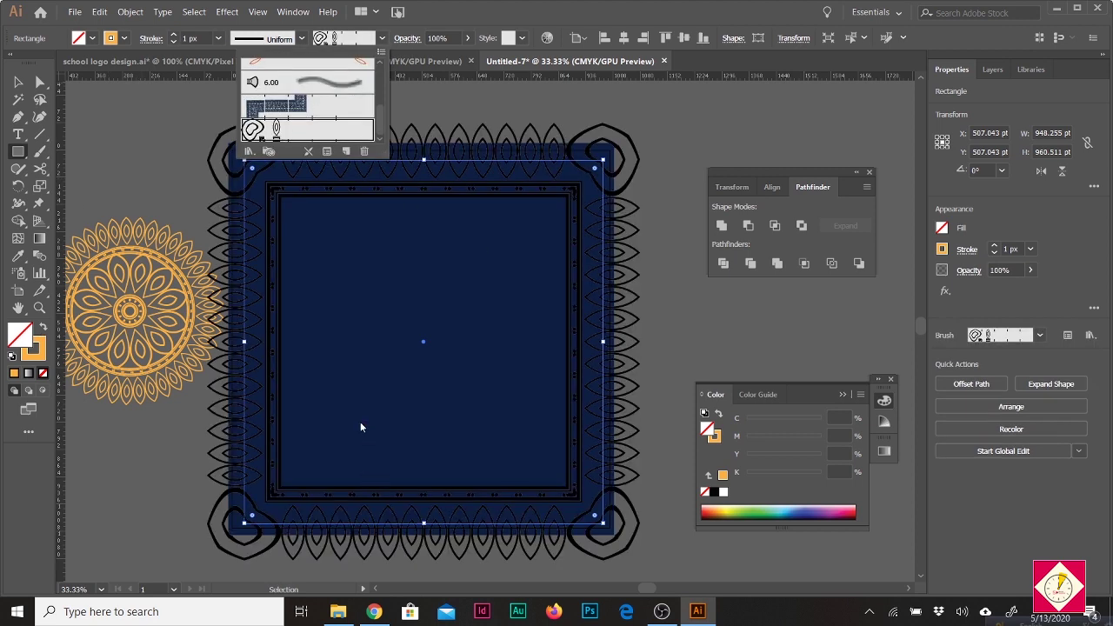
{"action": "left_click", "coordinate": [205, 37]}
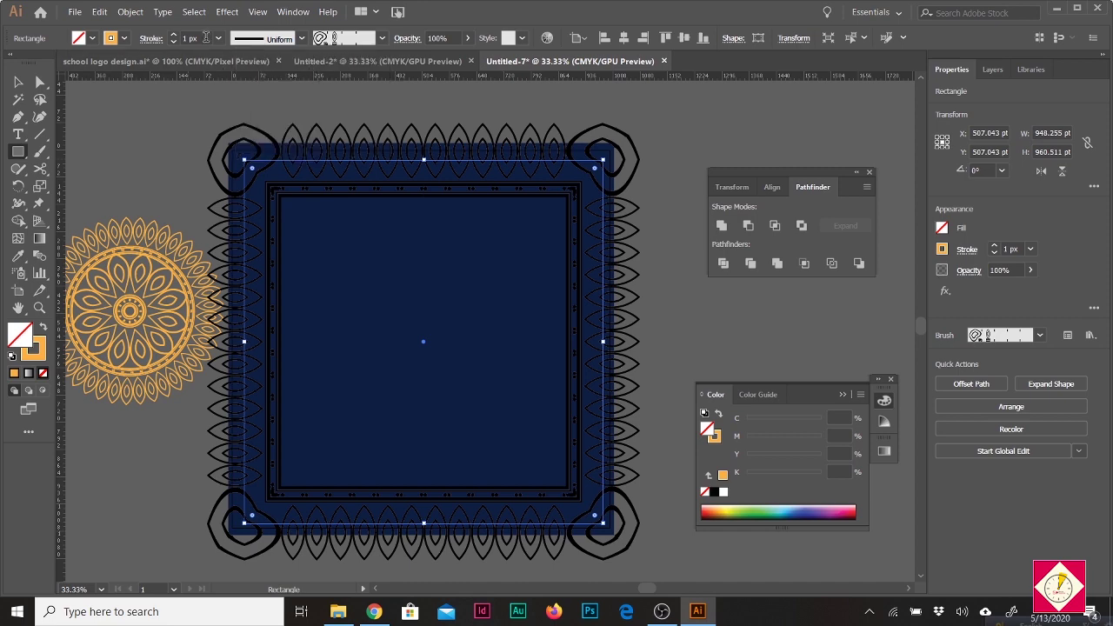
{"action": "key", "text": "Return"}
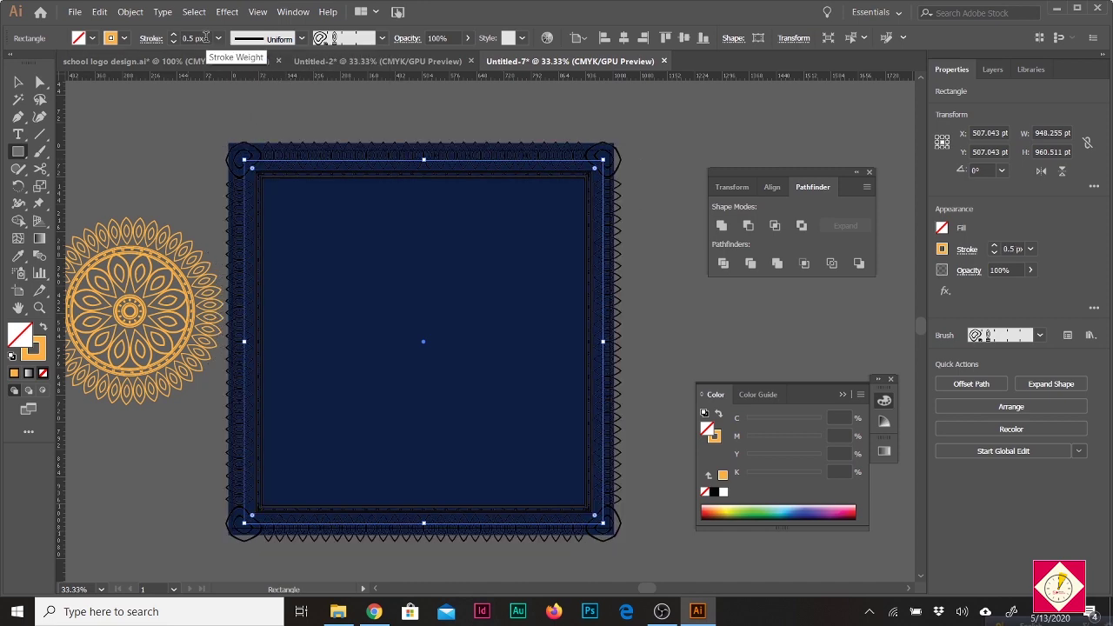
{"action": "key", "text": "Return"}
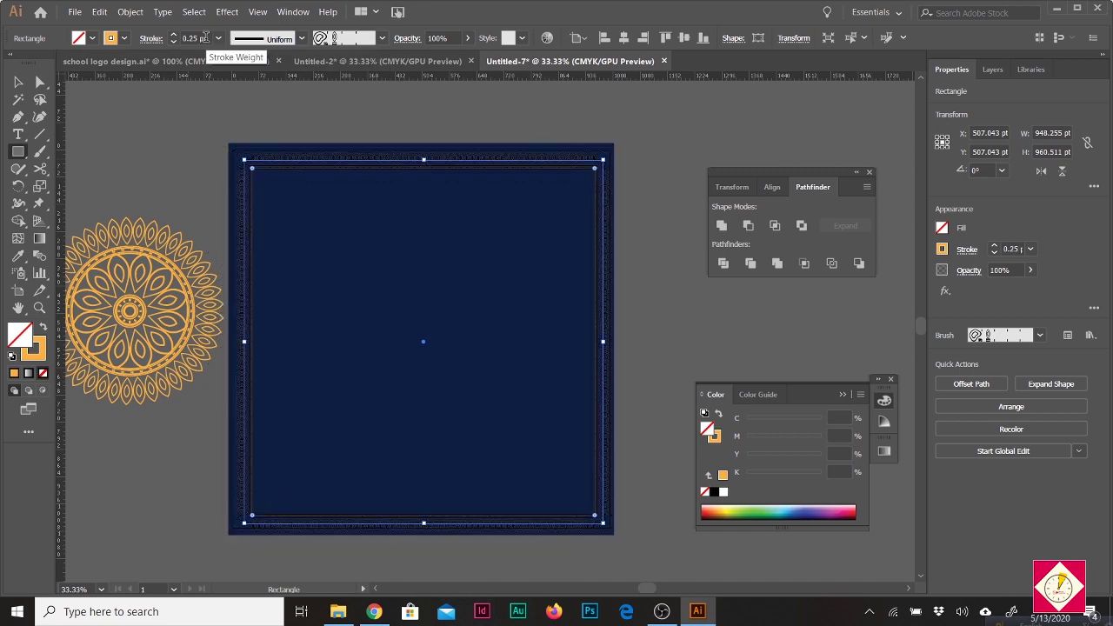
Expand the brushed border's appearance into editable artwork and fill it orange
{"action": "left_click", "coordinate": [130, 12]}
{"action": "left_click", "coordinate": [174, 161]}
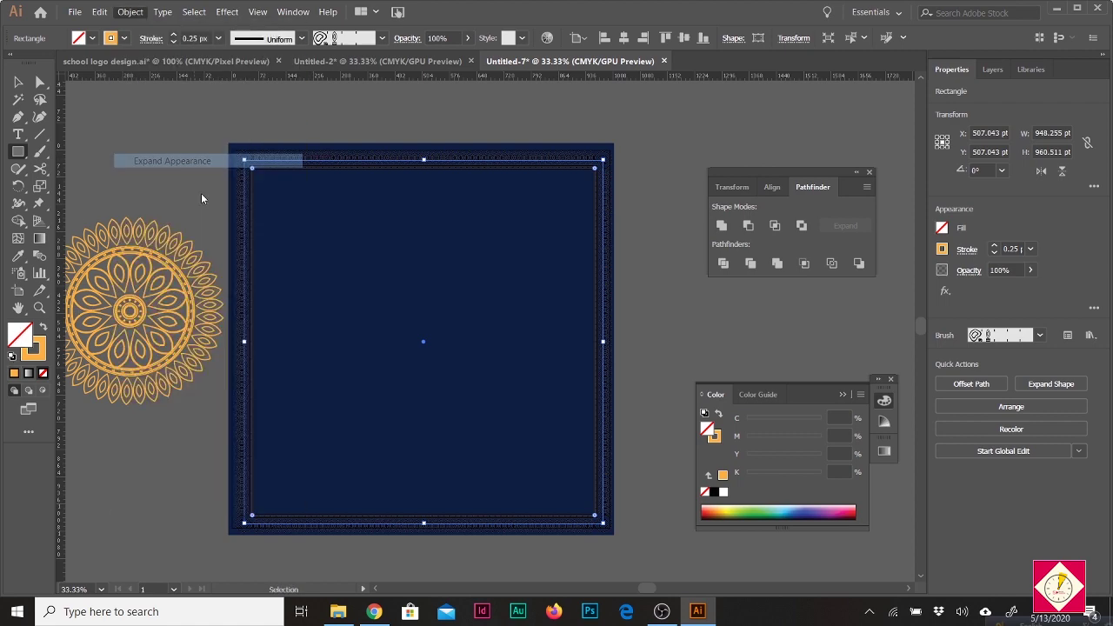
{"action": "left_click", "coordinate": [14, 373]}
Deselect the border and zoom to check the orange frame's square corners
{"action": "left_click", "coordinate": [17, 82]}
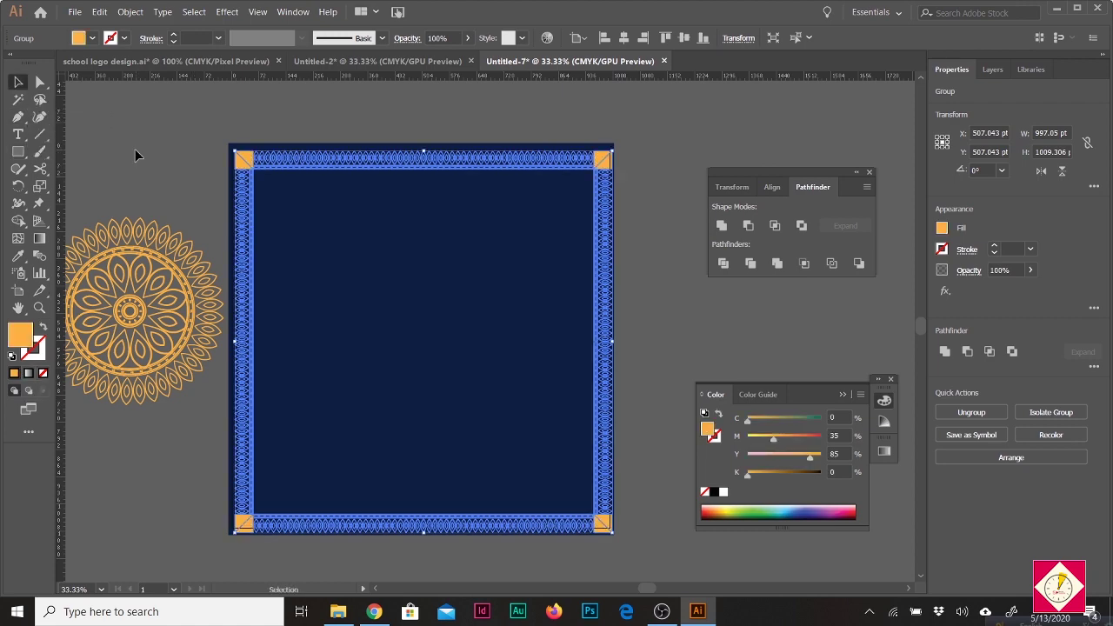
{"action": "left_click", "coordinate": [134, 154]}
{"action": "scroll", "coordinate": [410, 373], "scroll_direction": "up", "scroll_amount": 1}
{"action": "scroll", "coordinate": [434, 348], "scroll_direction": "down", "scroll_amount": 1}
{"action": "scroll", "coordinate": [461, 428], "scroll_direction": "up", "scroll_amount": 1}
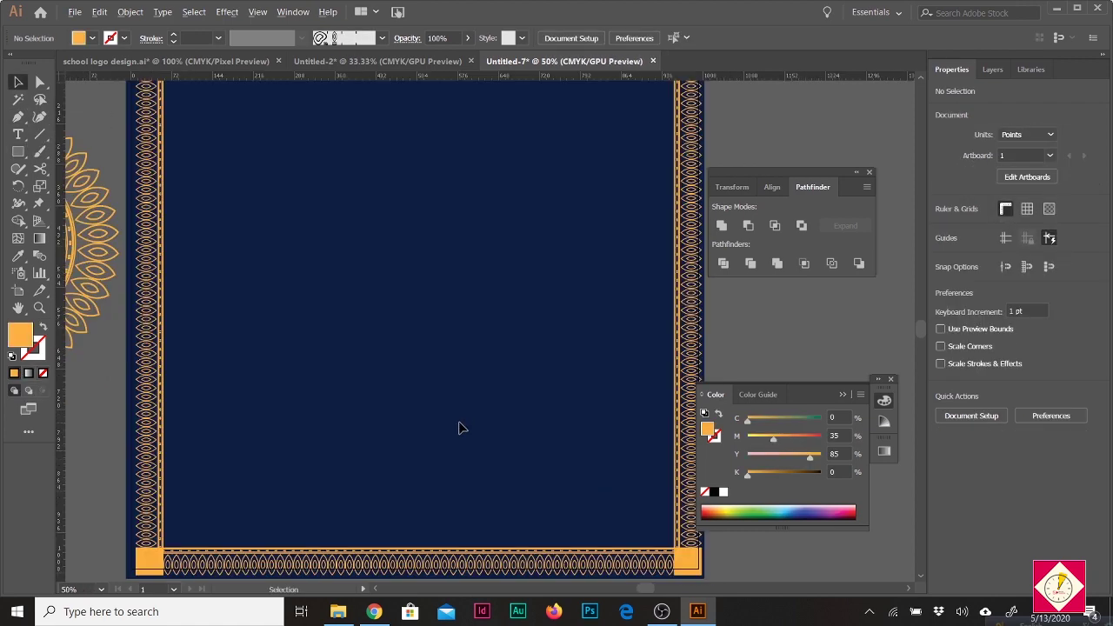
{"action": "scroll", "coordinate": [461, 427], "scroll_direction": "down", "scroll_amount": 1}
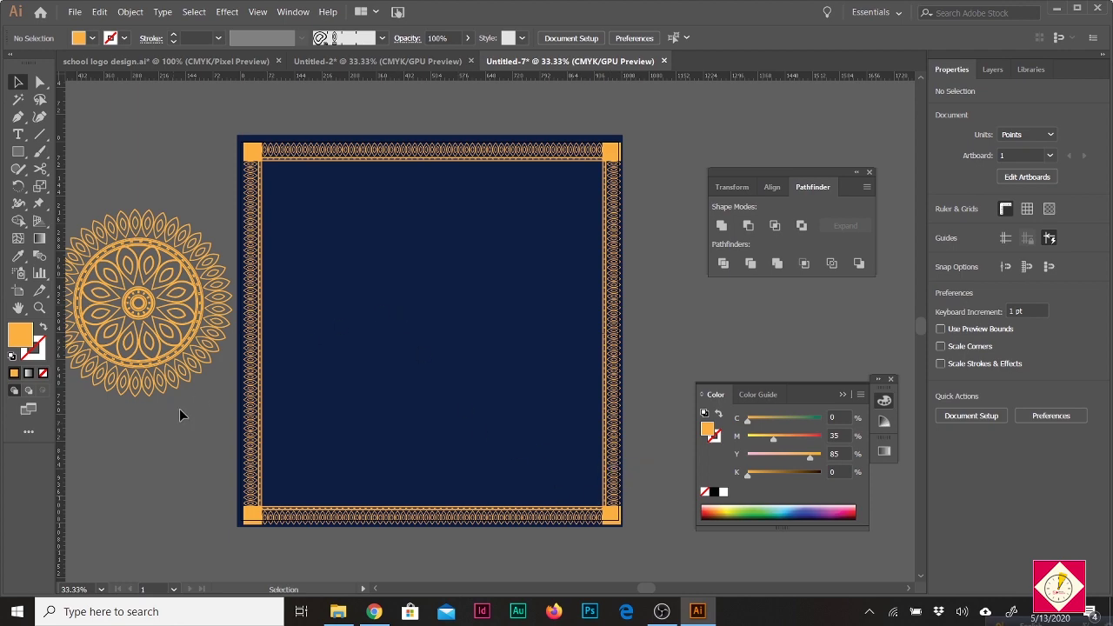
Centre the mandala in the navy square and scale it up to 688.614 × 689.049 pt
{"action": "left_click", "coordinate": [127, 304]}
{"action": "left_click_drag", "start_coordinate": [128, 304], "coordinate": [421, 332]}
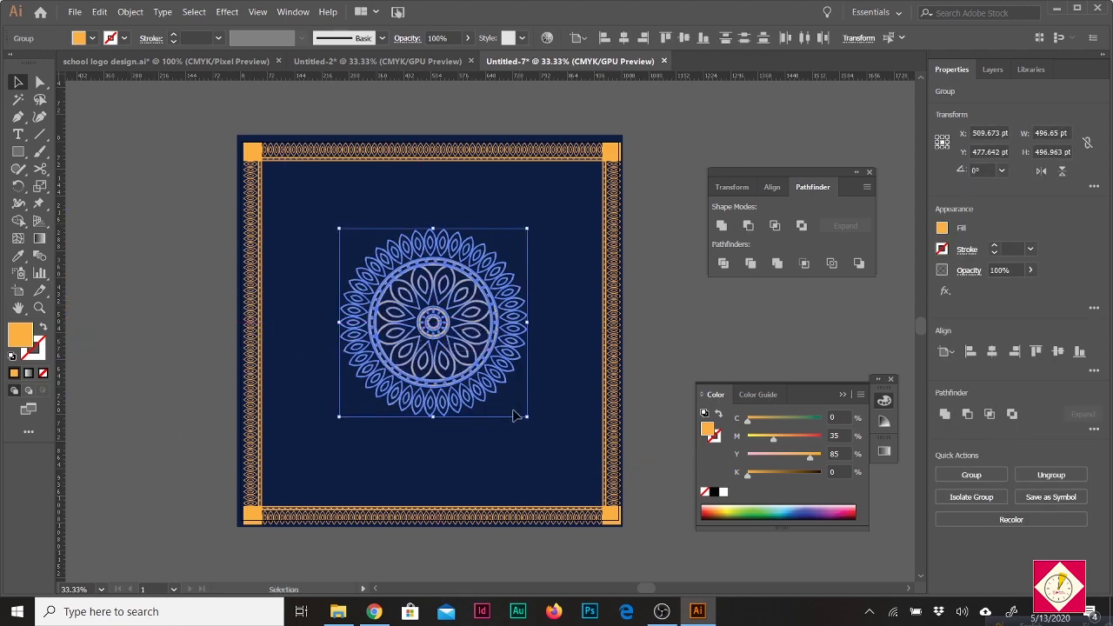
{"action": "left_click_drag", "start_coordinate": [524, 417], "coordinate": [564, 452]}
{"action": "left_click_drag", "start_coordinate": [512, 386], "coordinate": [517, 397]}
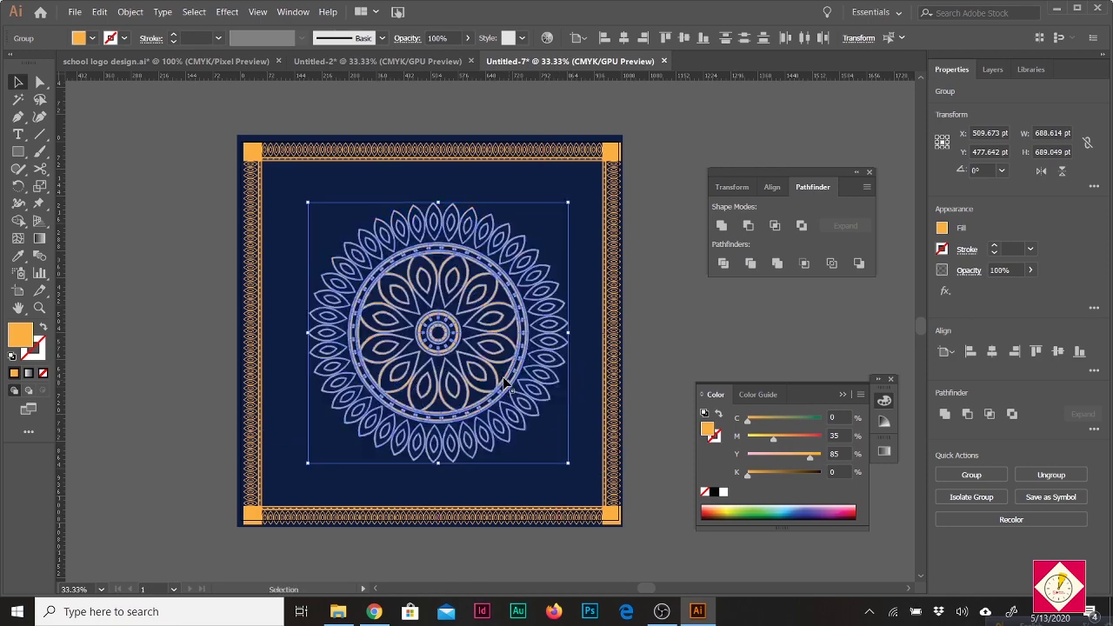